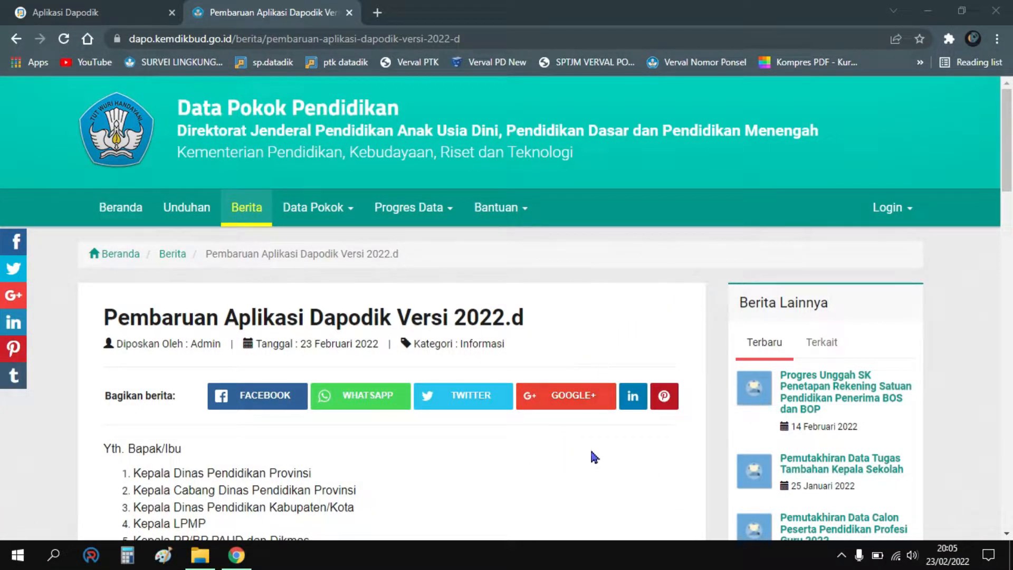
- Read the Dapodik 2022.d update article, covering the list of updates and fixes and the patch installation instructions
mouse_move(1010, 160)
mouse_down()
mouse_move(1011, 199)
mouse_move(1012, 149)
mouse_up()
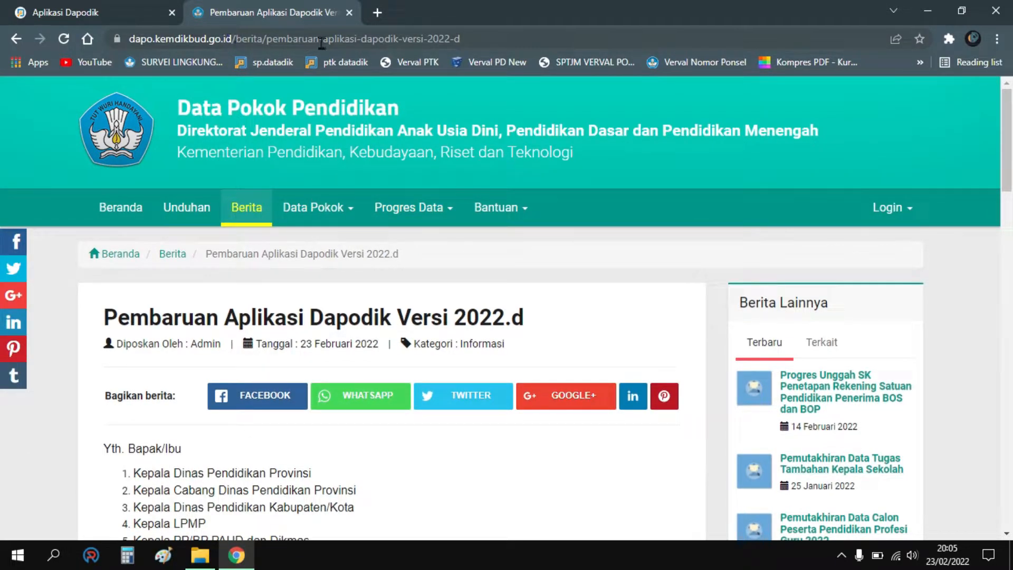
scroll(377, 163, down, 2)
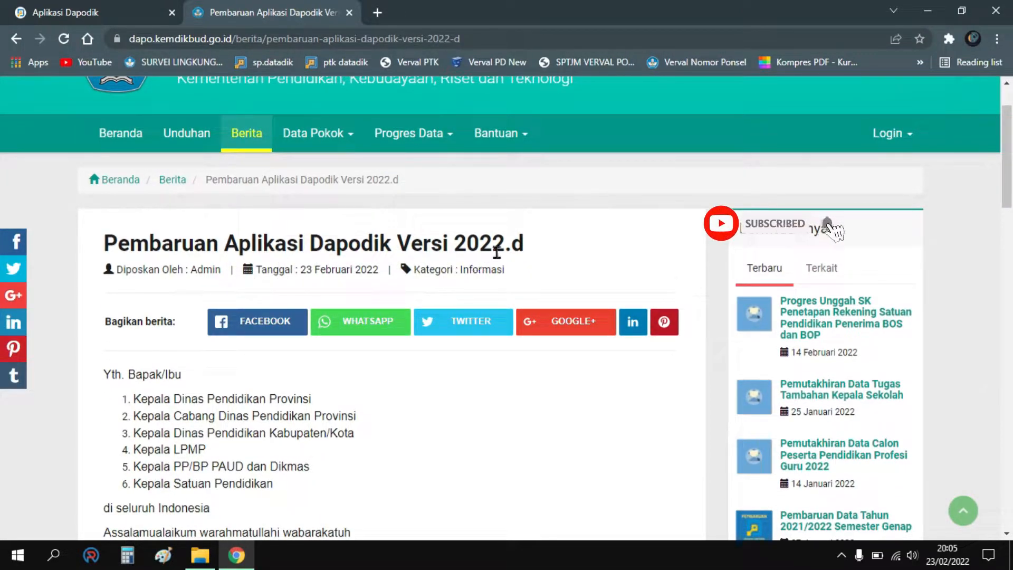
scroll(534, 254, down, 1)
scroll(533, 246, down, 7)
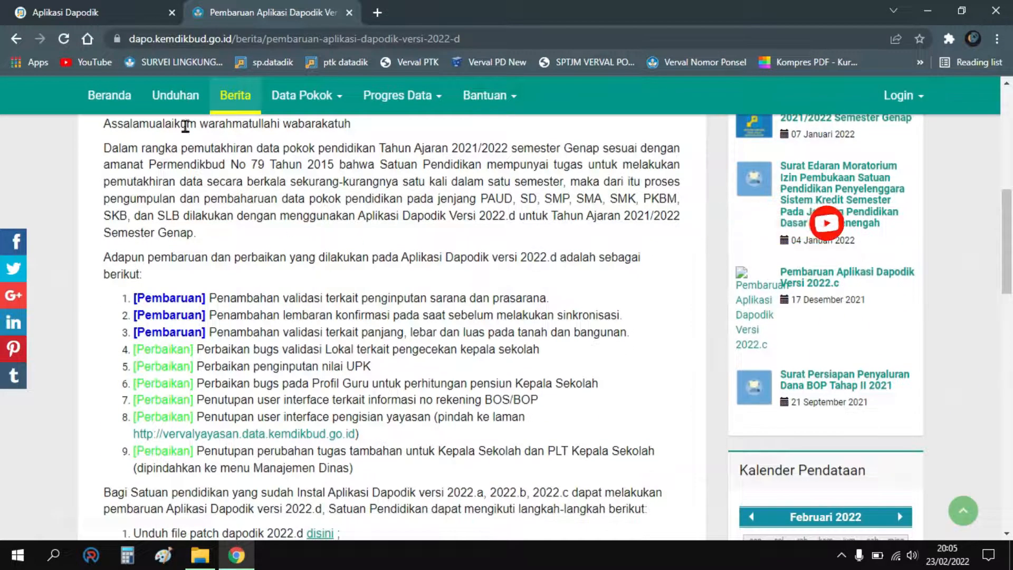
scroll(332, 279, down, 1)
scroll(332, 280, down, 1)
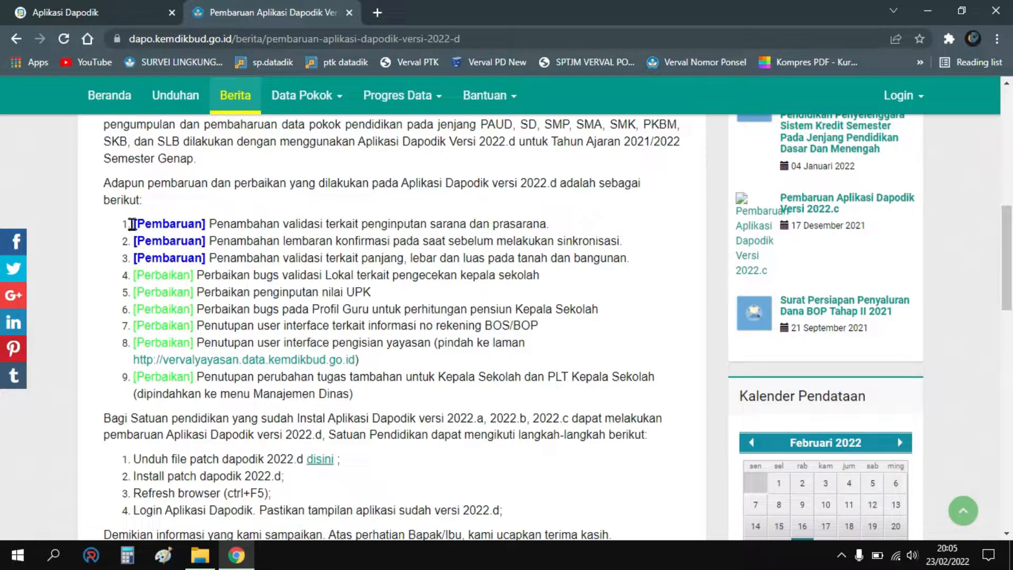
scroll(449, 349, down, 1)
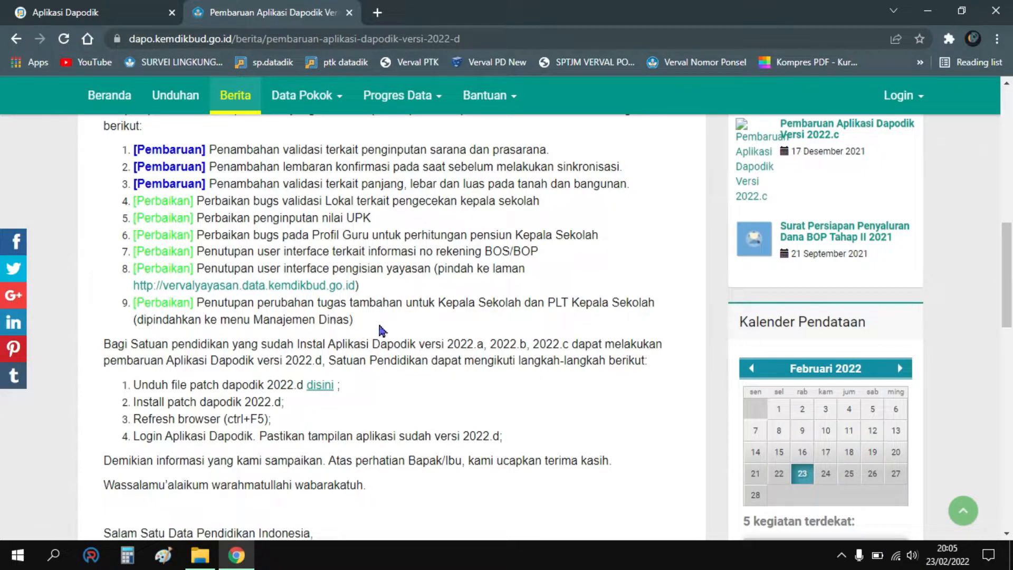
scroll(484, 324, down, 1)
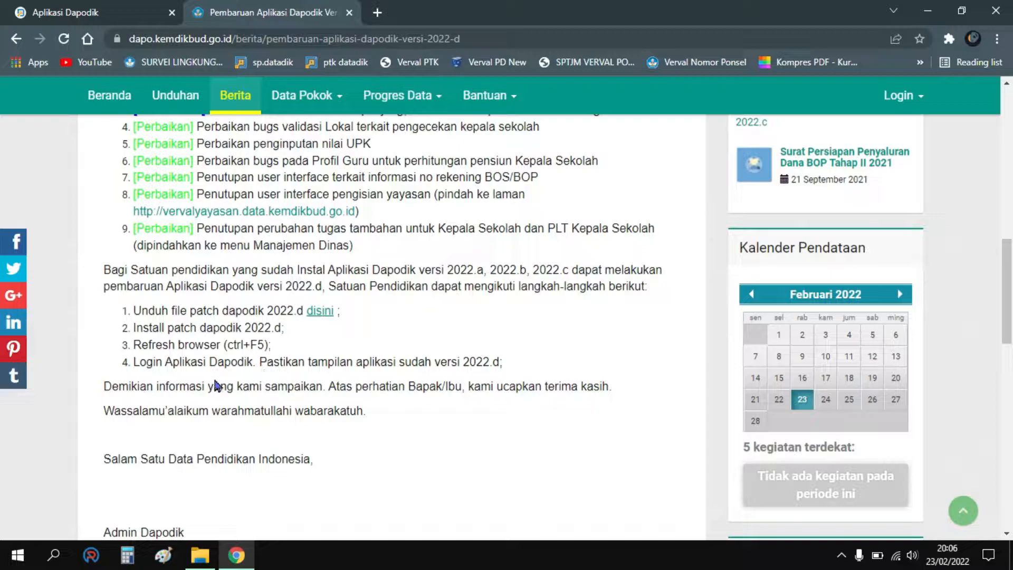
scroll(369, 374, down, 4)
scroll(370, 372, up, 3)
scroll(368, 365, up, 1)
- Check the installed version on the Dapodik application's dashboard and log out of the application
click(199, 555)
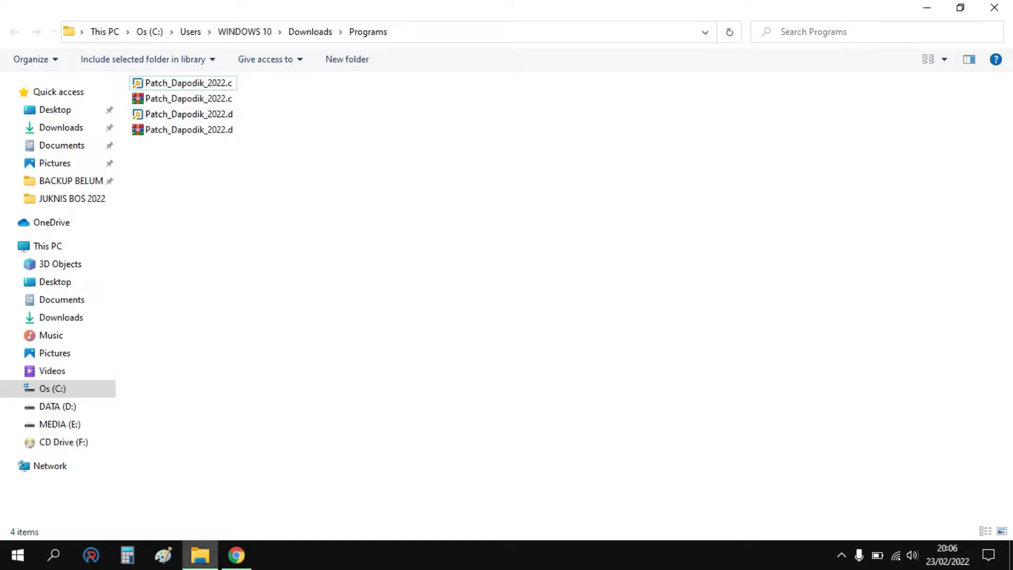
click(237, 555)
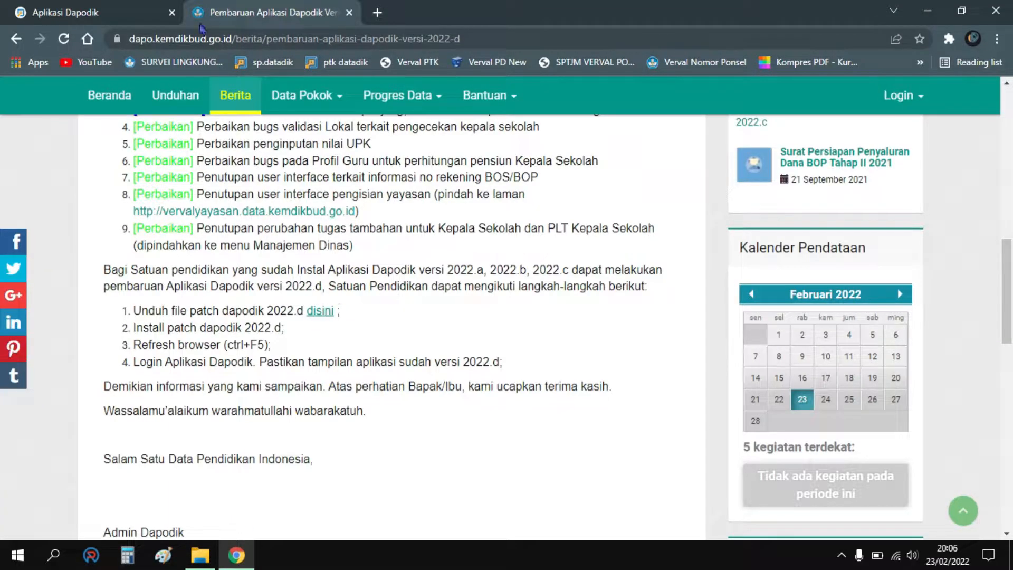
click(121, 8)
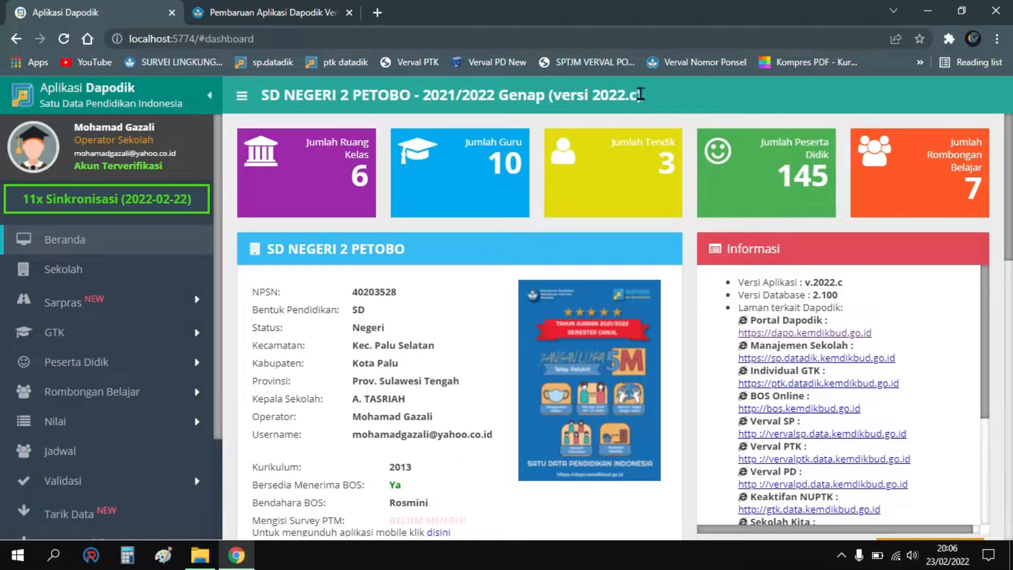
scroll(150, 297, down, 3)
scroll(143, 369, up, 3)
scroll(142, 422, down, 3)
click(138, 527)
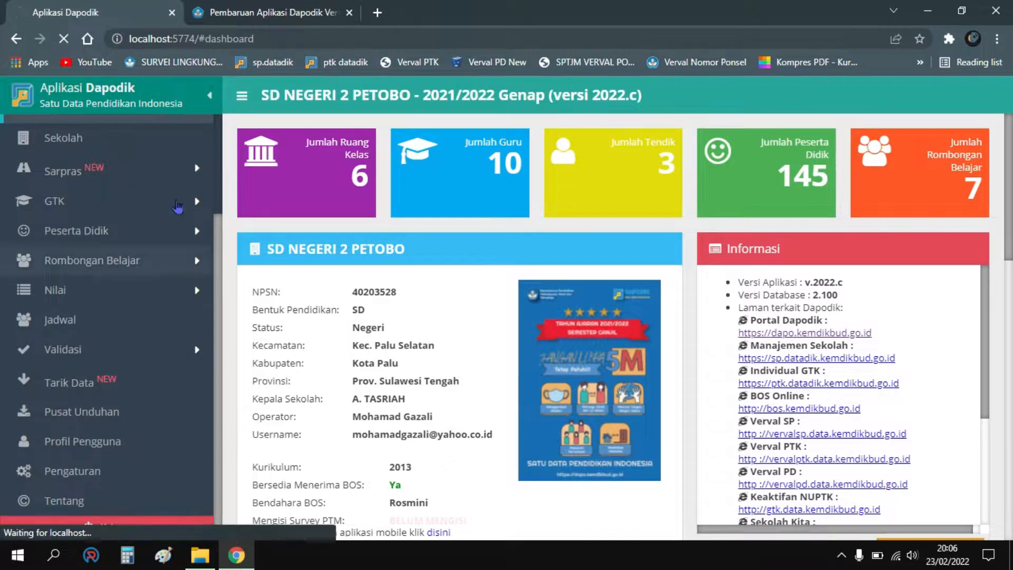
- Launch the Patch_Dapodik_2022.d installer from the Downloads > Programs folder and dismiss the security notification
click(201, 554)
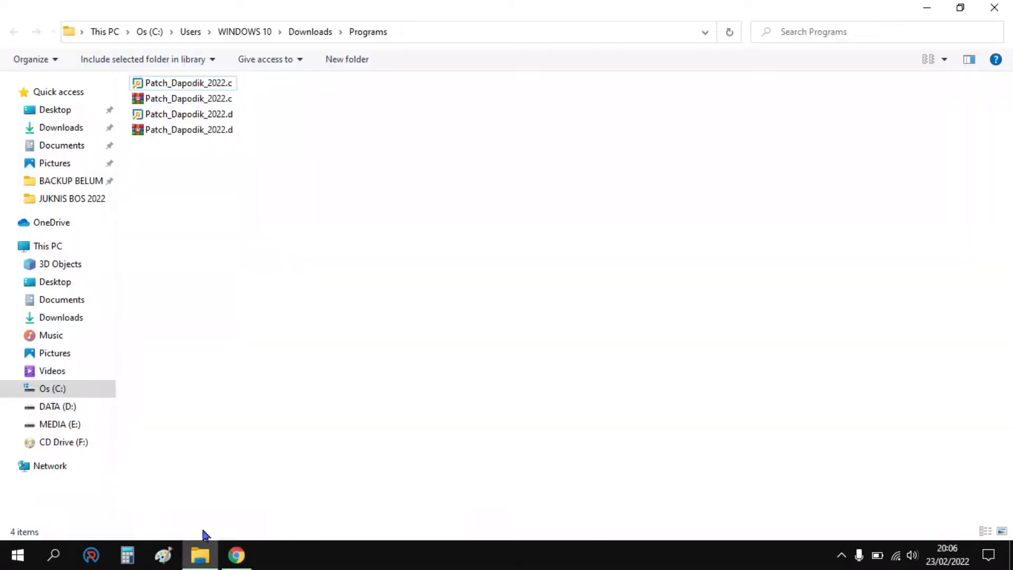
double_click(211, 119)
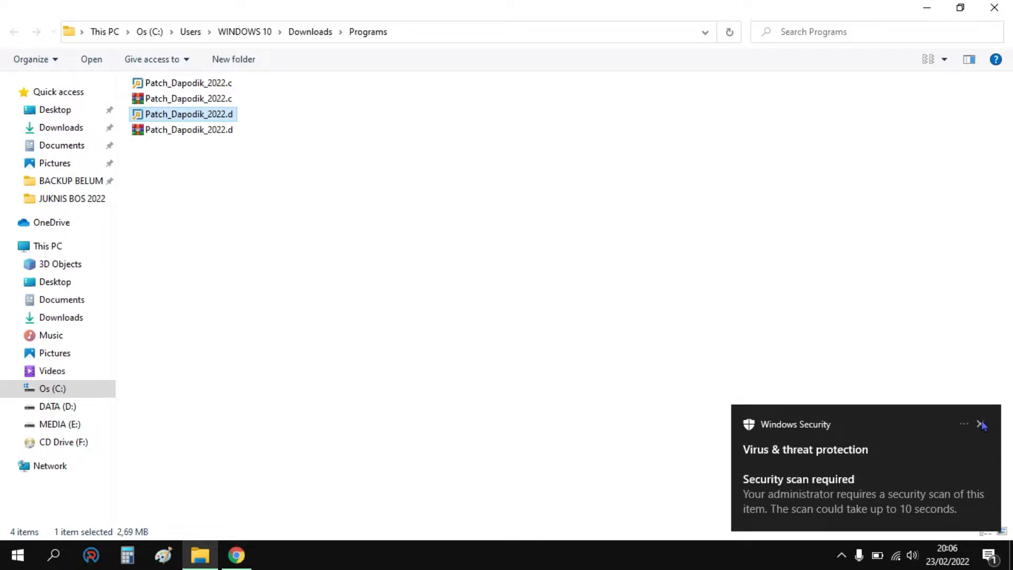
click(980, 426)
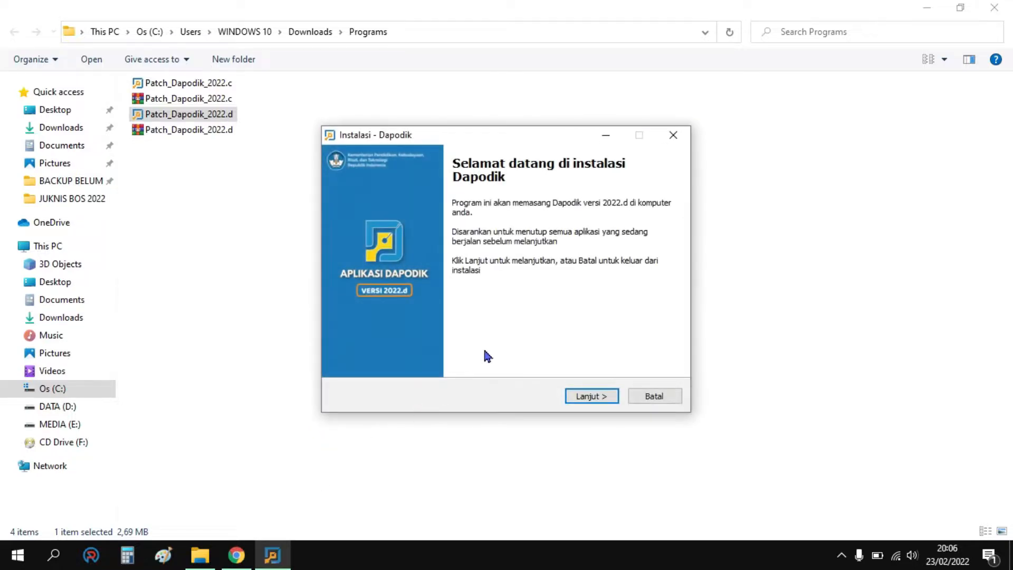
- Accept the licence agreement in the Dapodik installer and complete the 2022.d patch installation
click(592, 399)
click(392, 351)
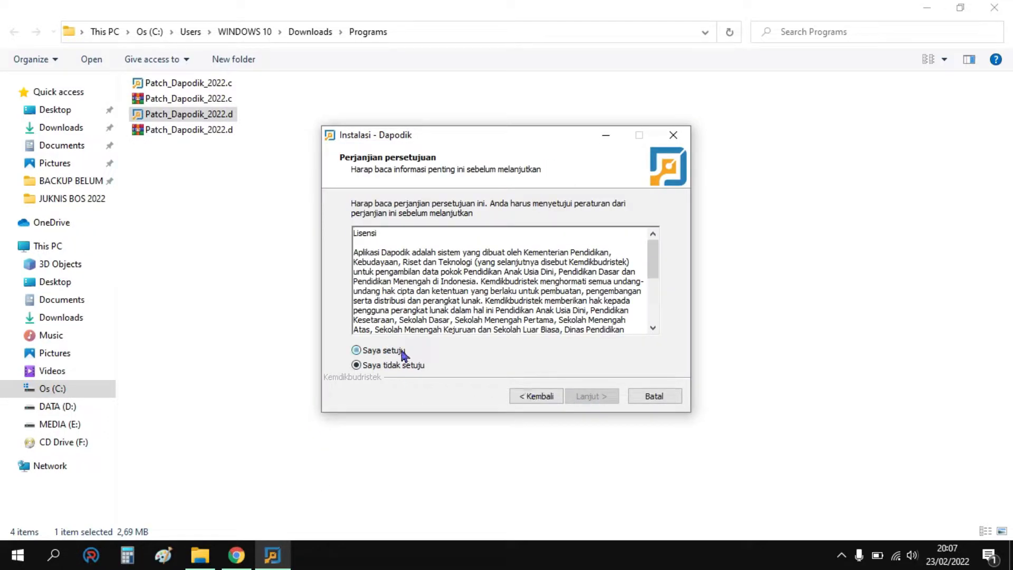
click(589, 399)
click(590, 398)
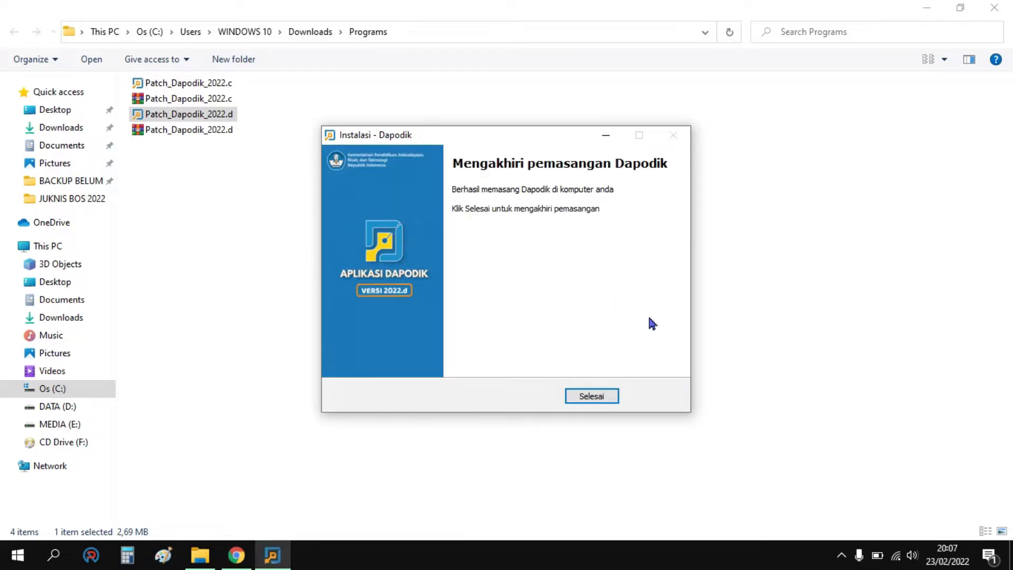
click(591, 397)
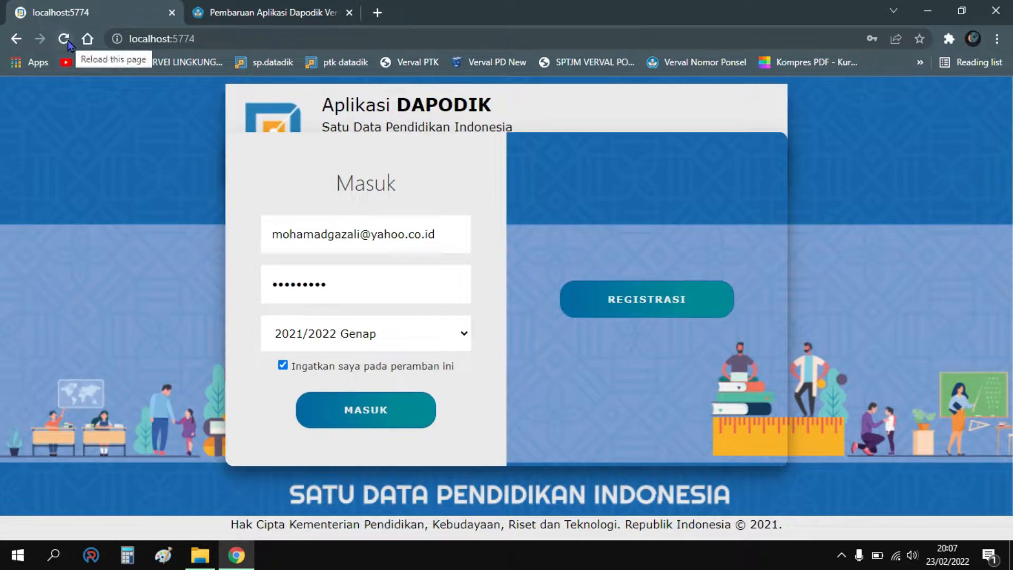
- Reload the Dapodik login page and sign in for 2021/2022 Genap with the Operator Sekolah role, closing the news article
click(64, 39)
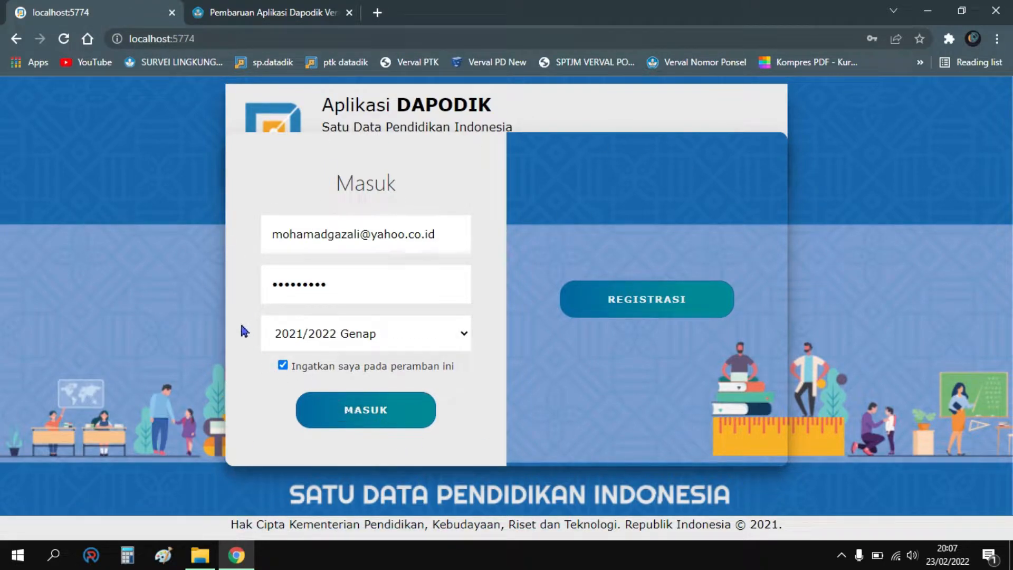
click(359, 417)
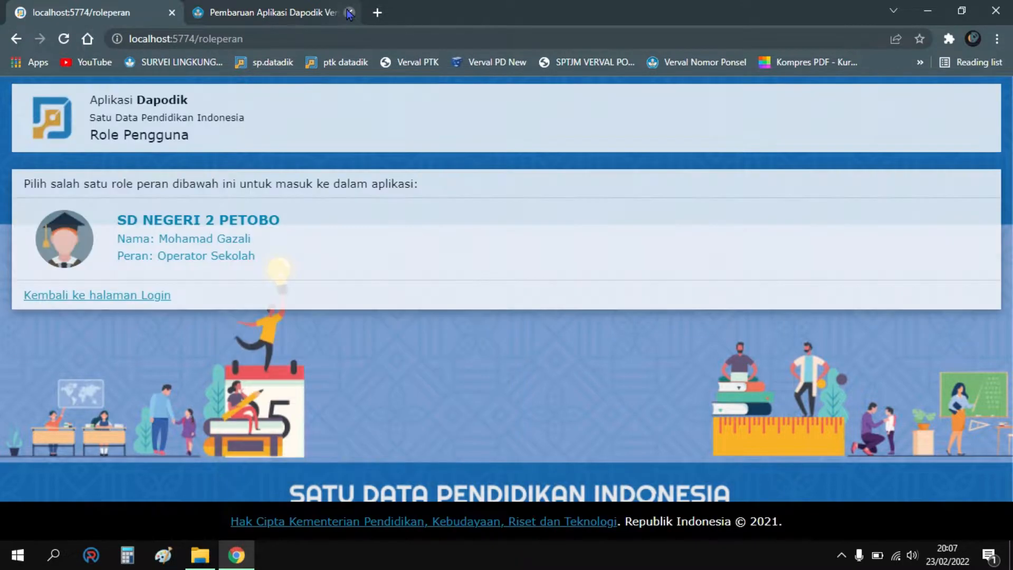
click(348, 12)
click(188, 236)
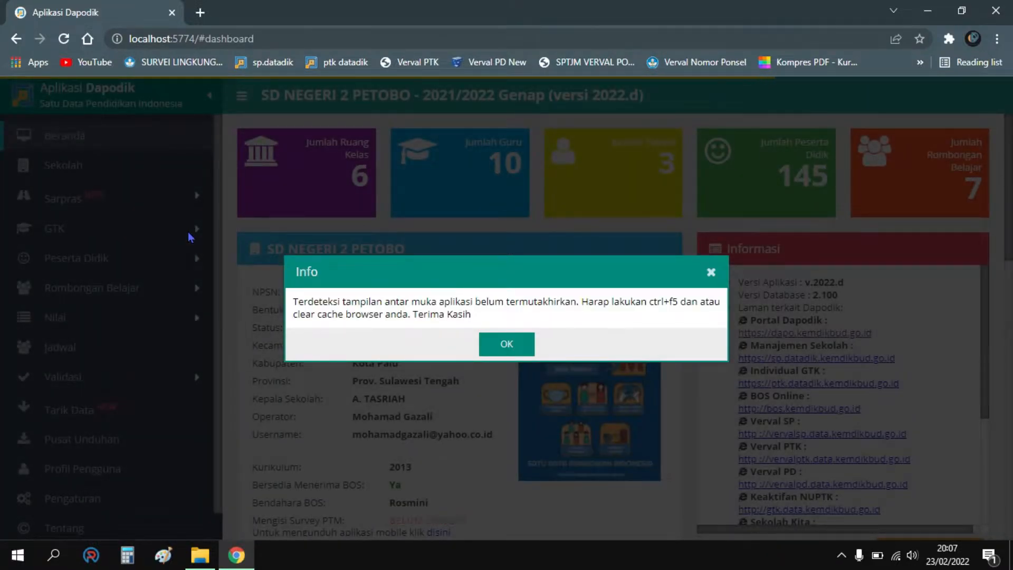
- Dismiss the outdated-interface notice and set the 2022.d welcome changelog not to be shown again
click(507, 343)
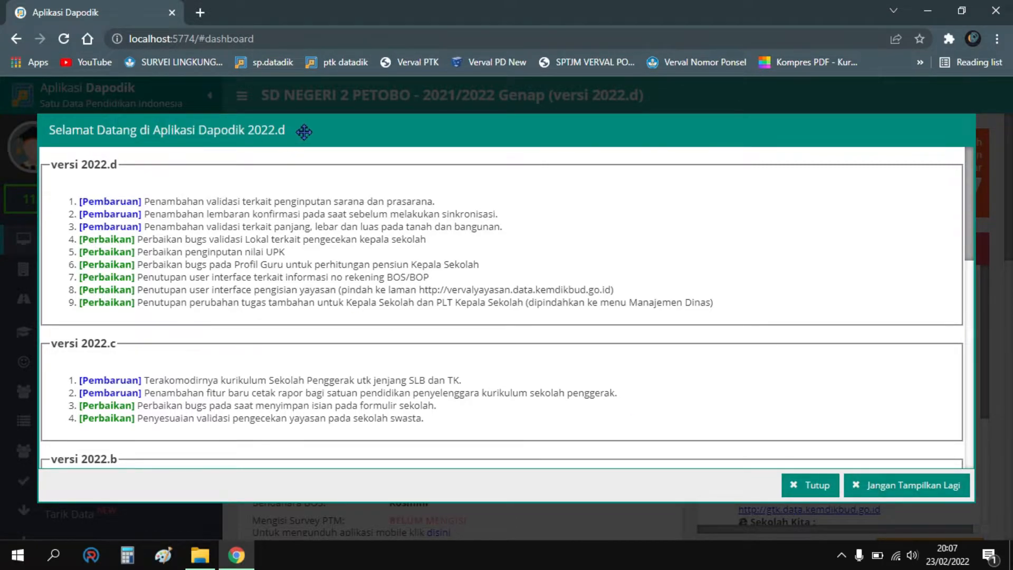
click(883, 486)
click(528, 344)
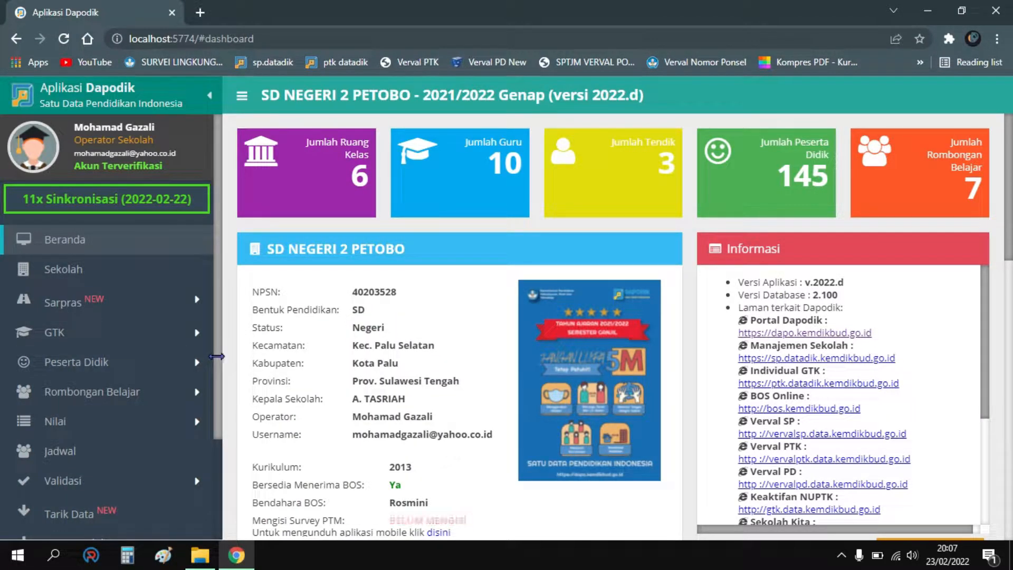
- Open the Validasi Lokal page of the Dapodik application
drag(215, 362, 205, 327)
scroll(204, 327, down, 2)
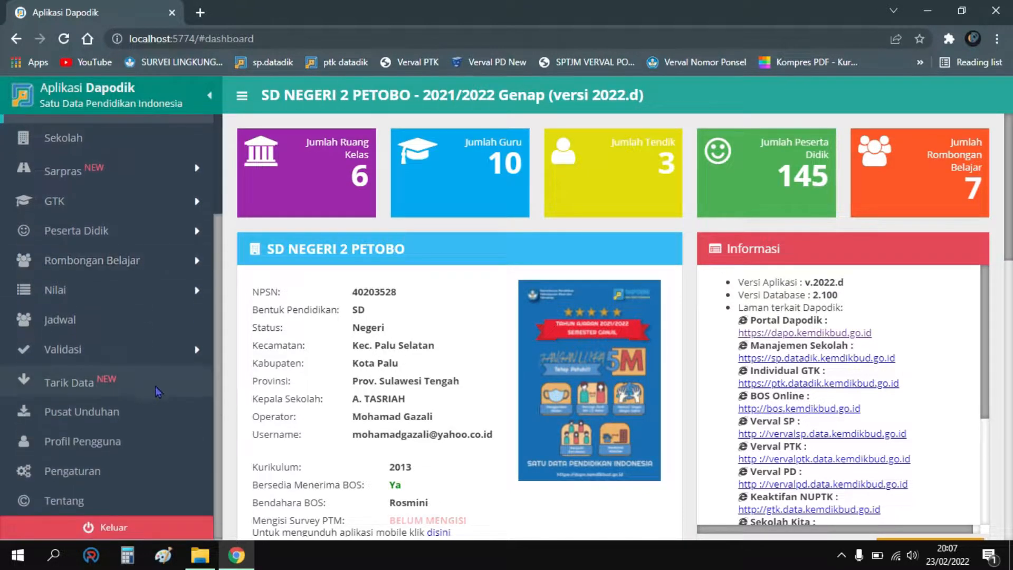
scroll(206, 361, up, 1)
scroll(206, 362, up, 2)
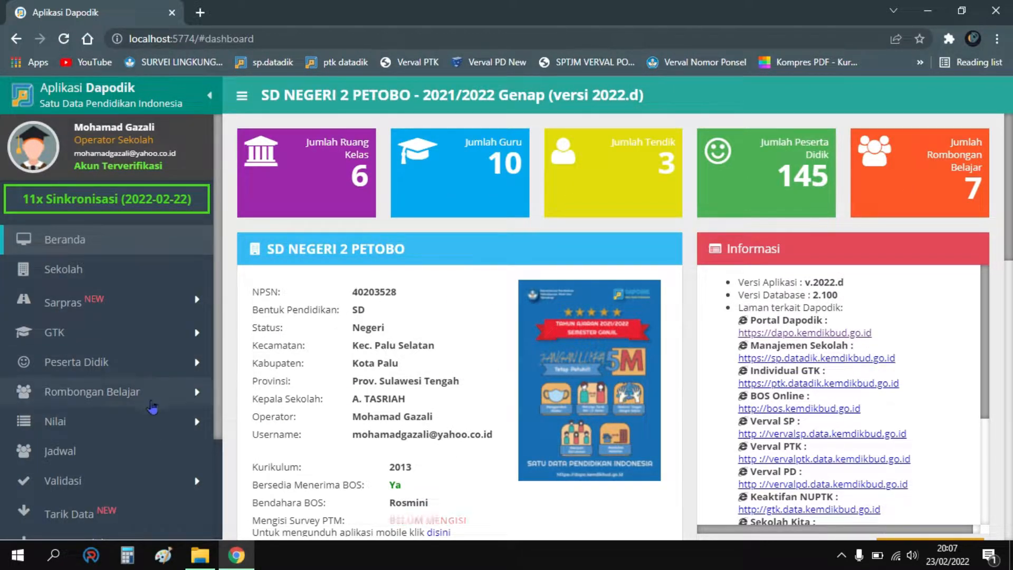
scroll(151, 406, down, 2)
click(164, 409)
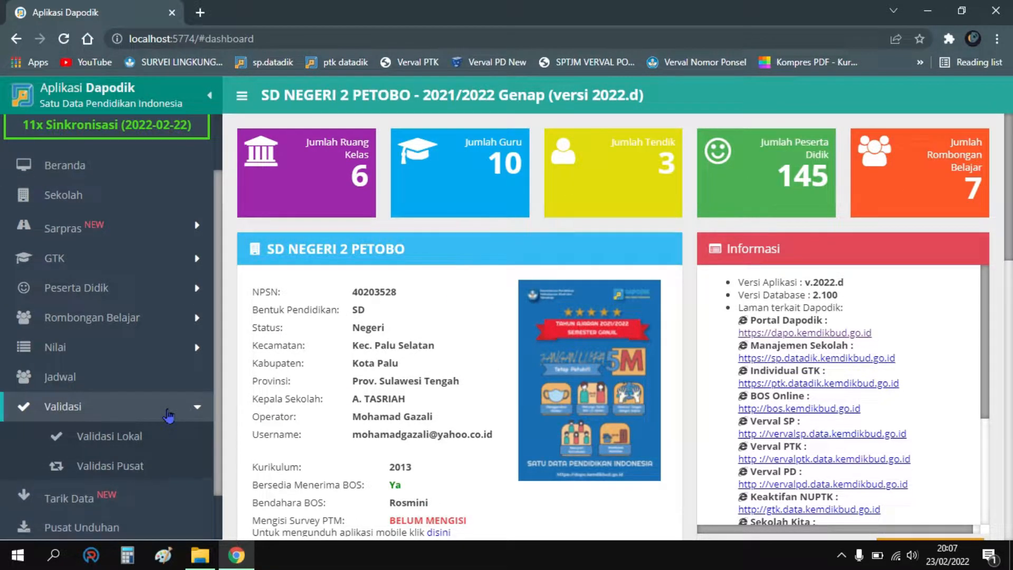
click(132, 437)
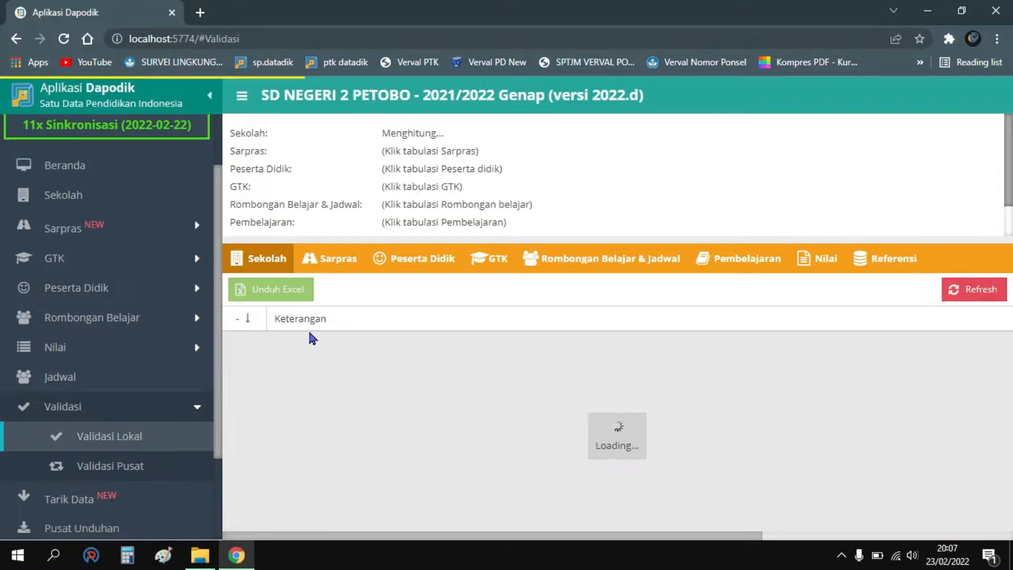
- Run the local validation for Sarpras, Peserta Didik, GTK, Rombongan Belajar & Jadwal, Pembelajaran, Nilai and Referensi
click(336, 258)
click(417, 258)
click(491, 258)
click(587, 257)
click(745, 262)
click(826, 261)
click(887, 268)
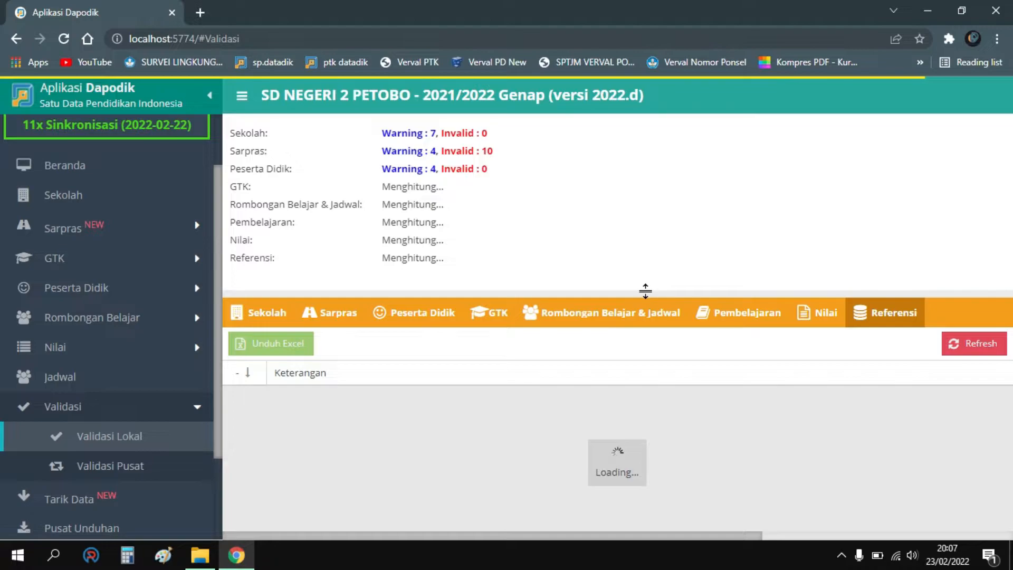
- Search the web for "dapodikdasmen" in a new tab and open the Dapodik 2022.d update article from the official site's news
click(203, 12)
text(dapodikdasmen)
key(Return)
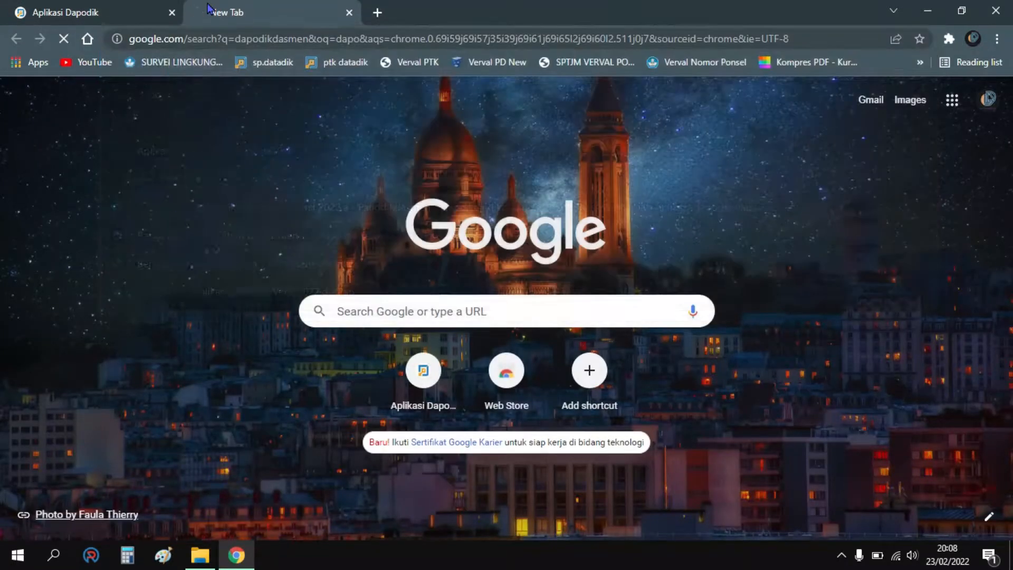
click(228, 248)
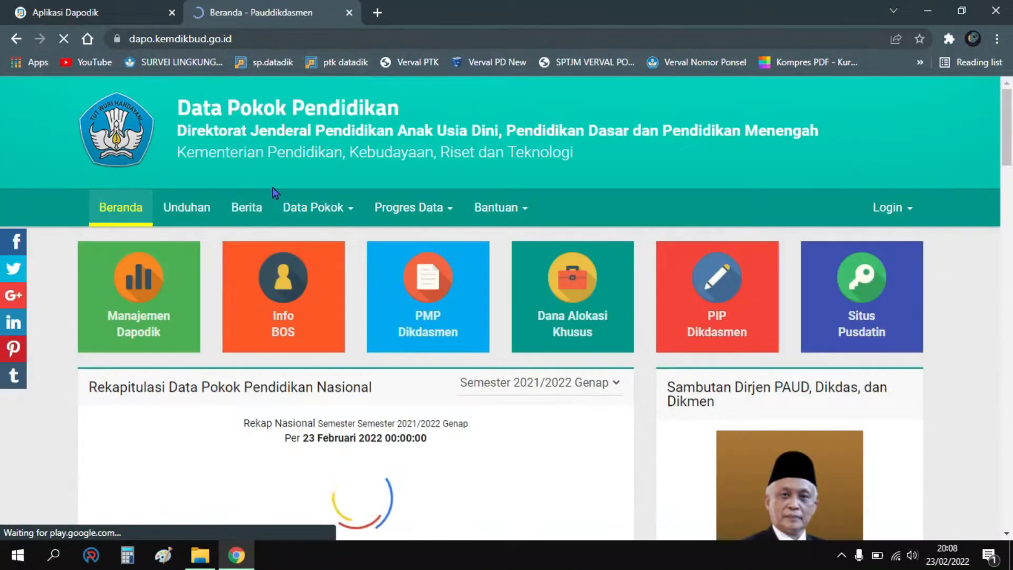
click(247, 207)
click(100, 11)
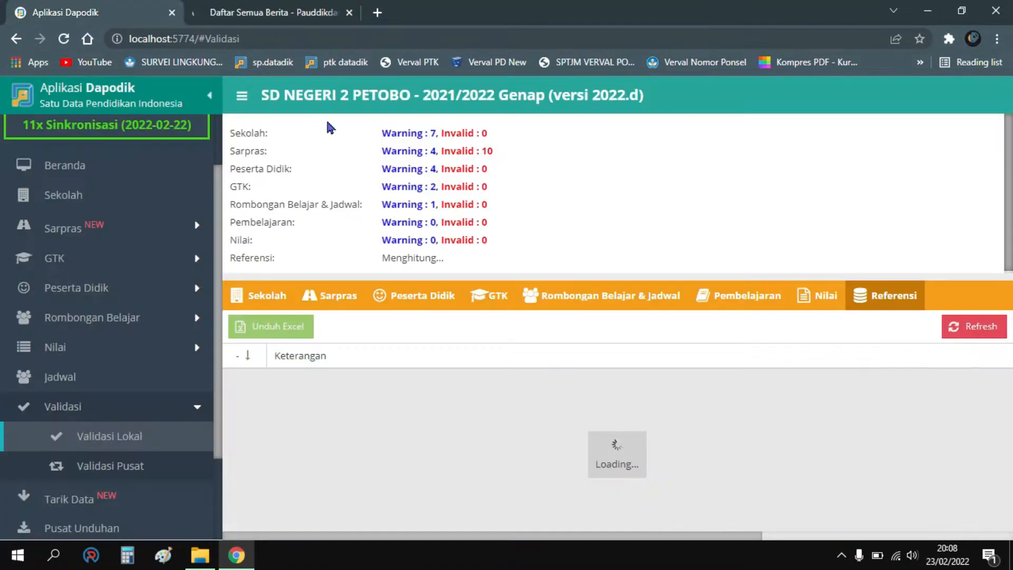
click(269, 12)
- Return to the Dapodik application's local validation and examine the descriptions of the Sekolah warnings
click(83, 7)
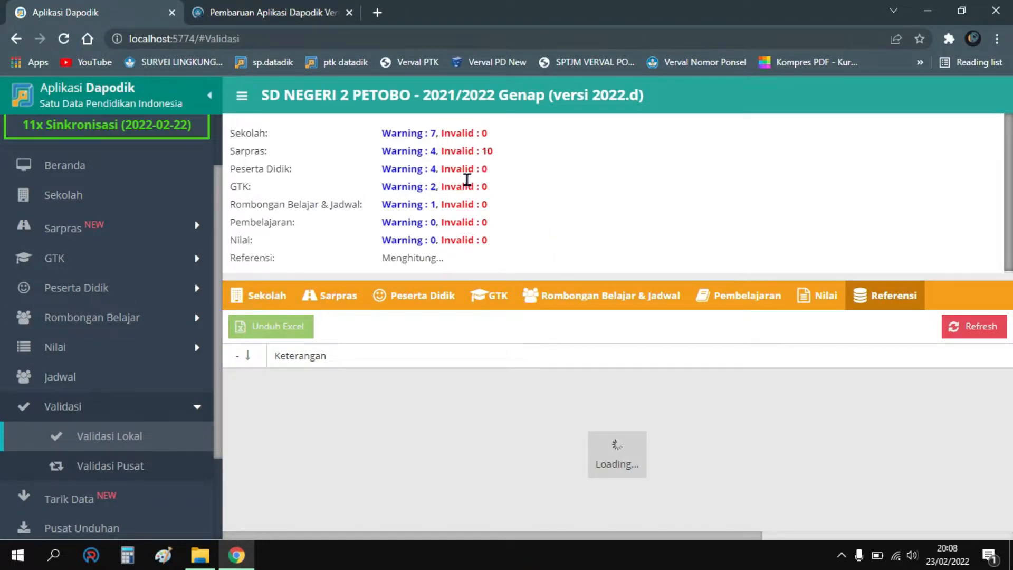
click(255, 300)
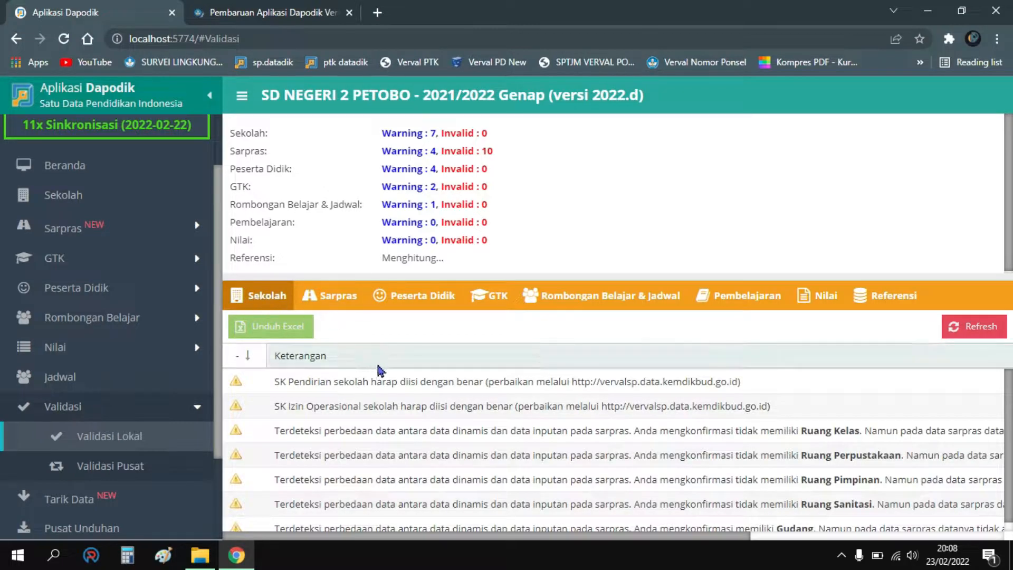
scroll(949, 485, down, 1)
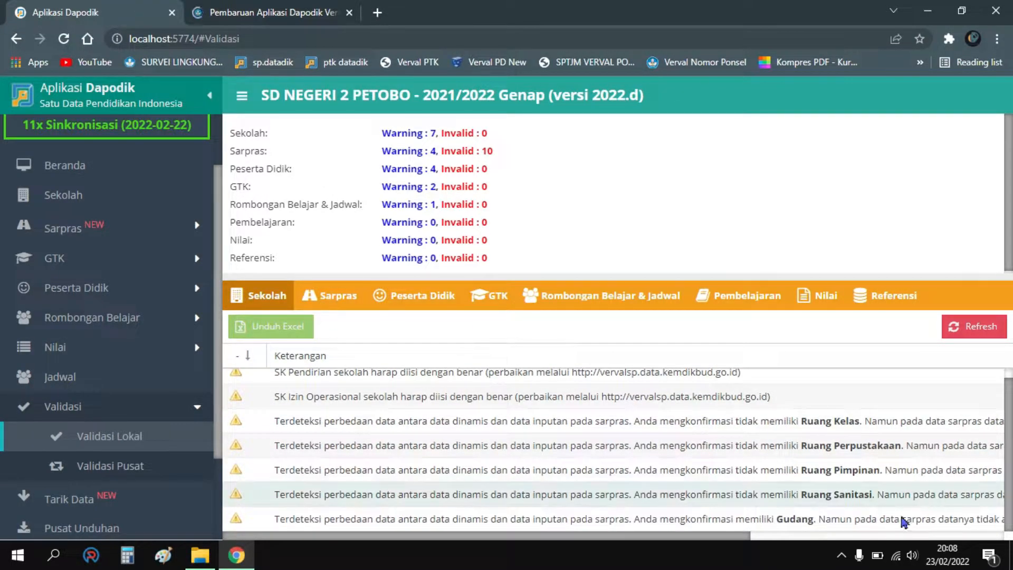
mouse_move(737, 537)
mouse_down()
mouse_move(891, 529)
mouse_move(729, 523)
mouse_up()
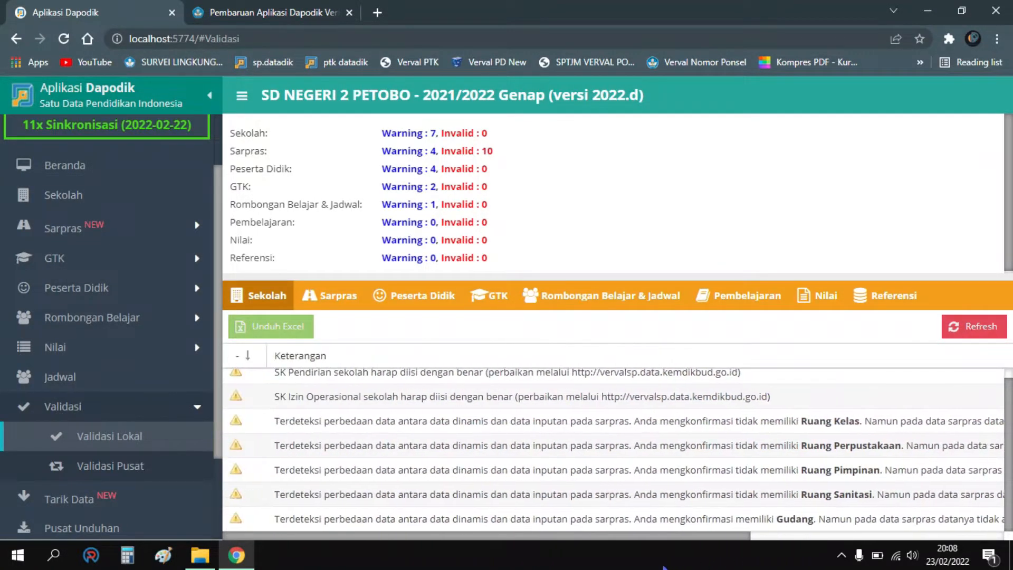
drag(590, 535, 533, 530)
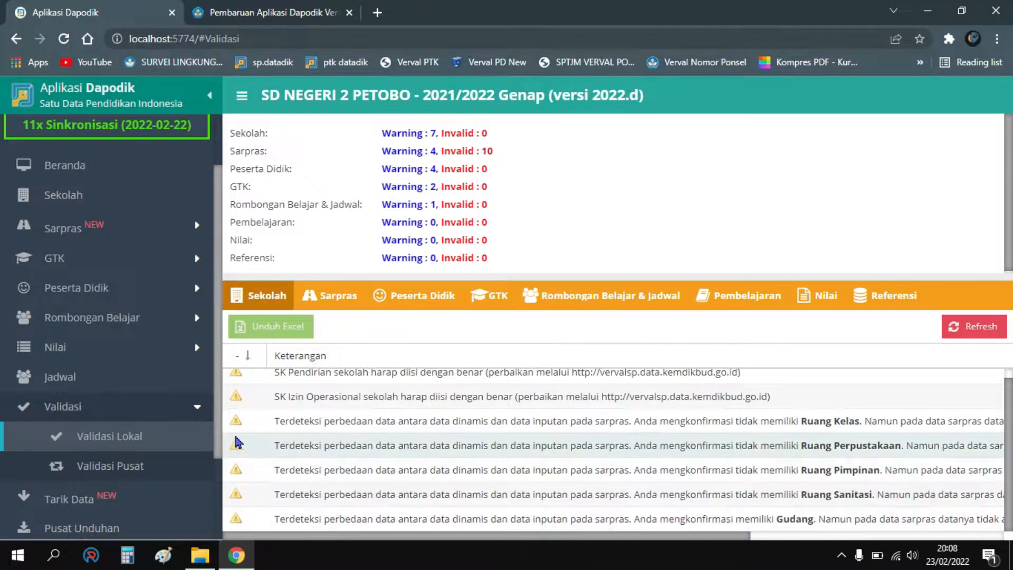
mouse_move(441, 538)
mouse_down()
mouse_move(606, 536)
mouse_move(736, 511)
mouse_move(602, 535)
mouse_move(441, 530)
mouse_up()
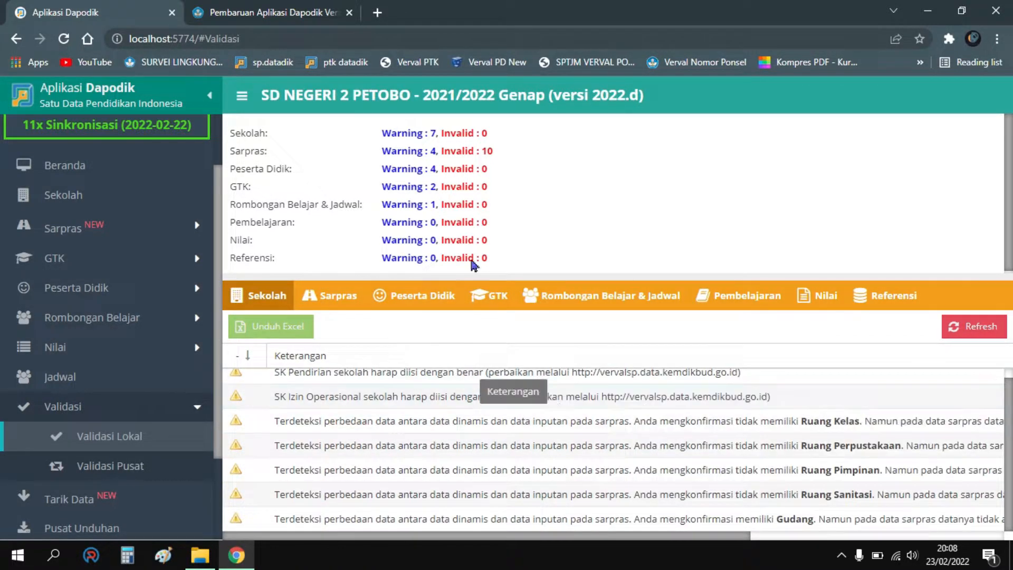
- Examine the Sarpras validation entries and compare them with the list of changes in the Dapodik 2022.d update article
click(343, 294)
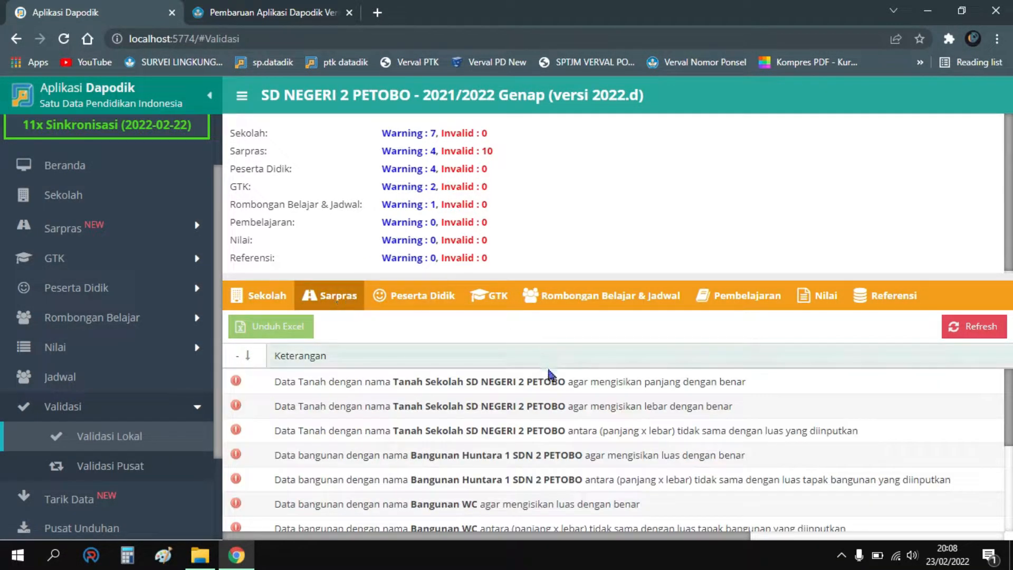
mouse_move(1010, 407)
mouse_down()
mouse_move(1011, 468)
mouse_move(1011, 393)
mouse_up()
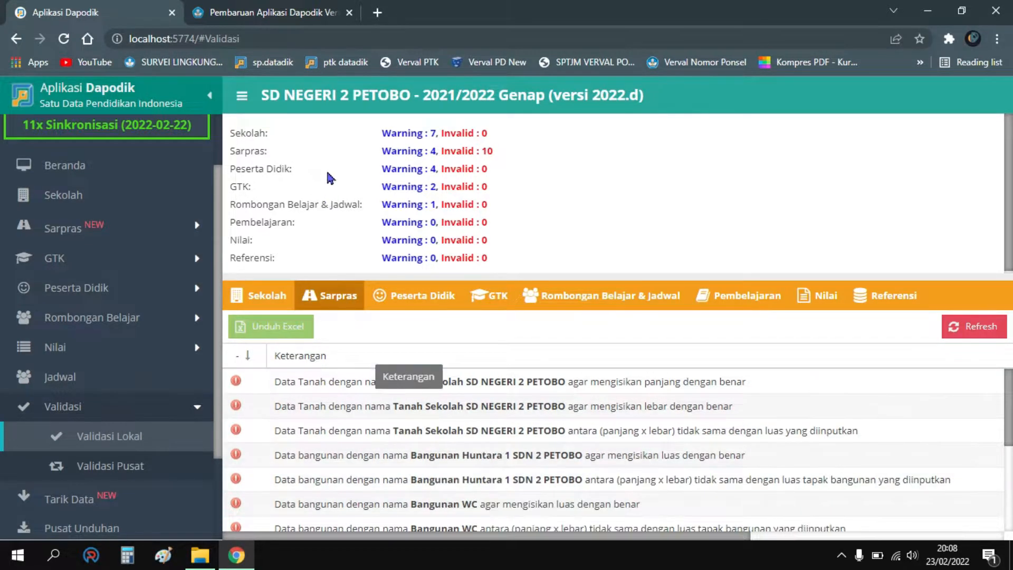
click(275, 12)
scroll(417, 317, down, 10)
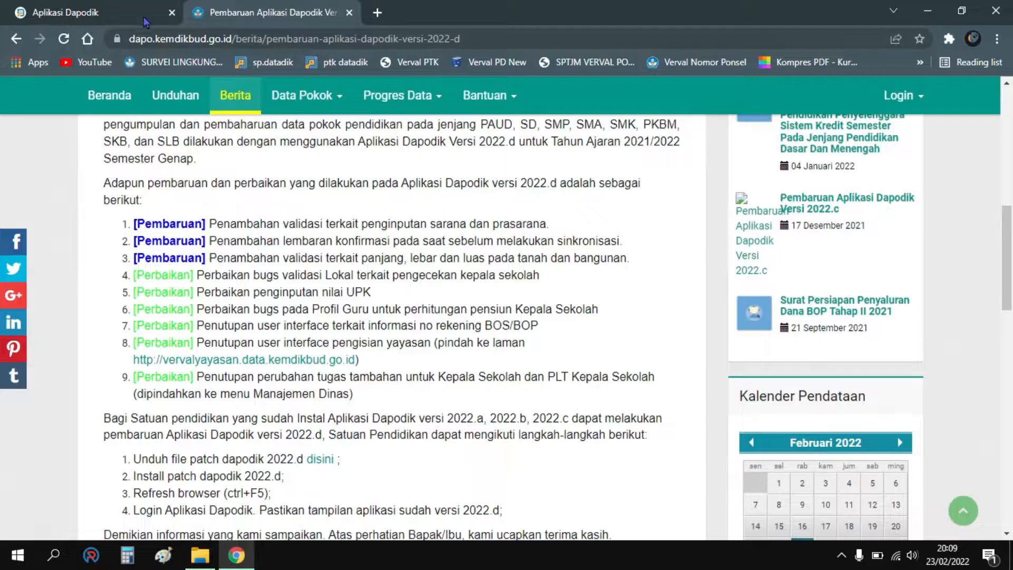
key(ctrl+shift+Tab)
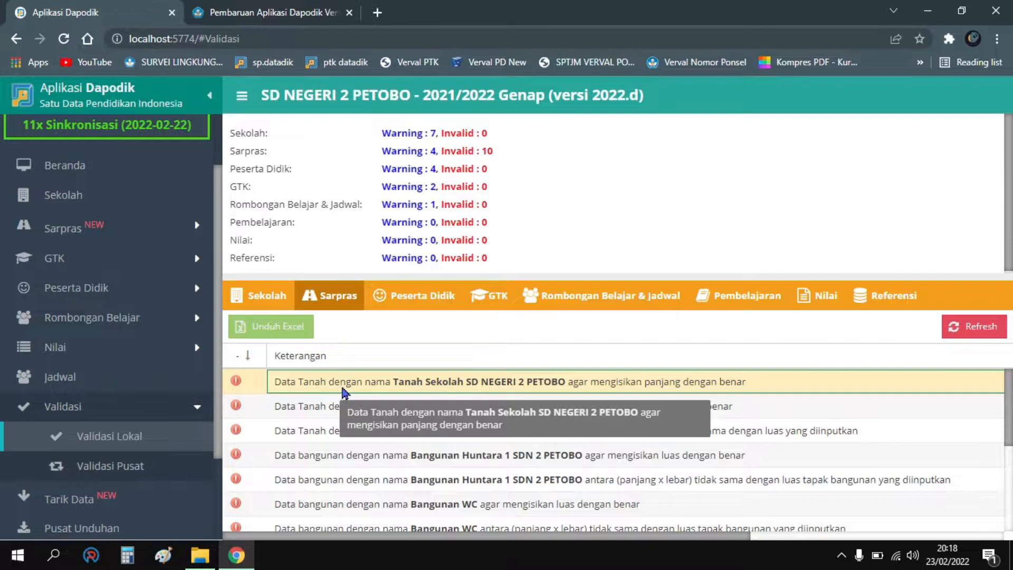
mouse_move(1009, 392)
mouse_down()
mouse_move(1009, 415)
mouse_move(1008, 383)
mouse_up()
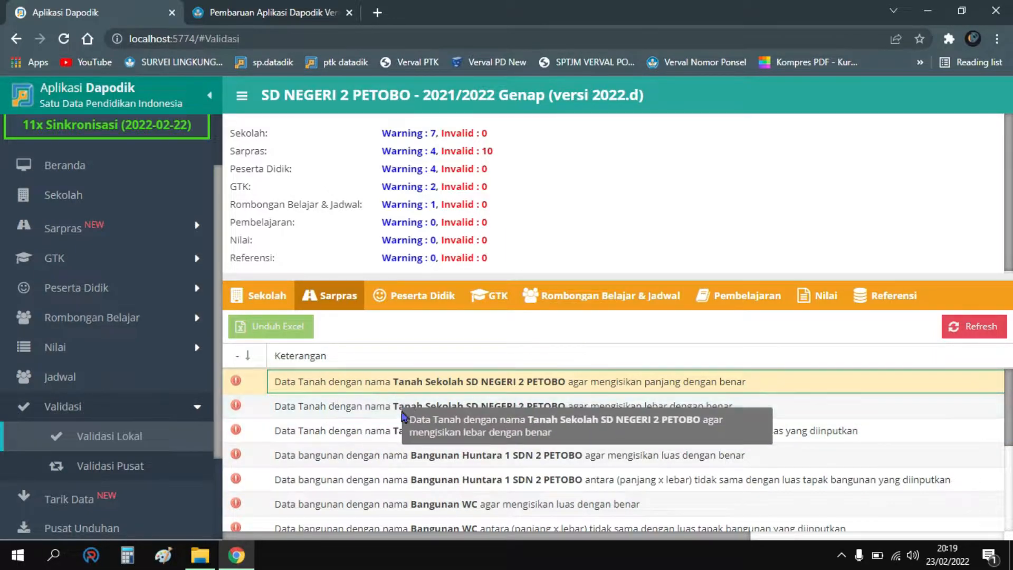
- Open Tanah & Bangunan under Sarpras, select the school land record and copy the periodic data with Salin Data Periodik
click(164, 236)
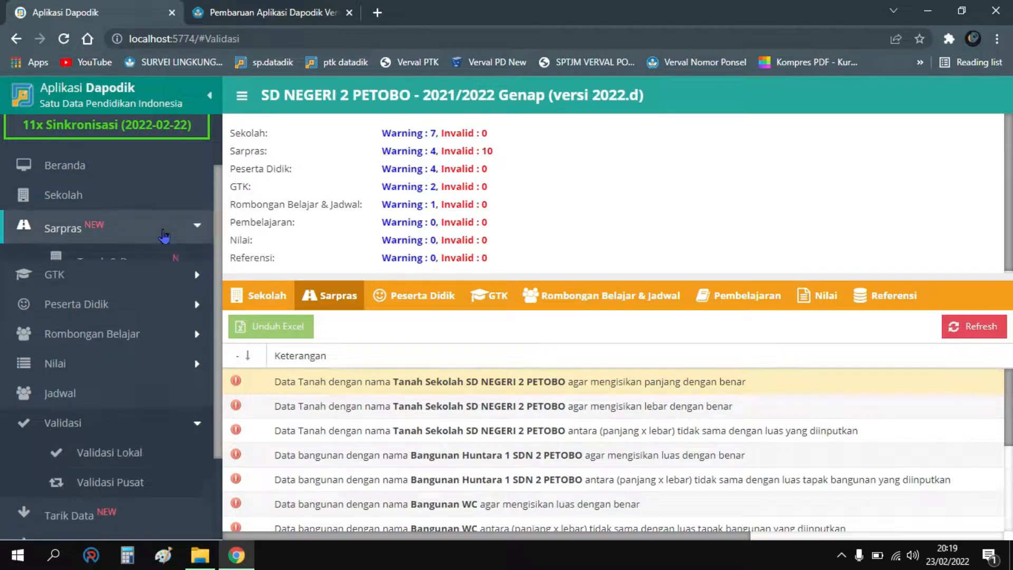
click(156, 261)
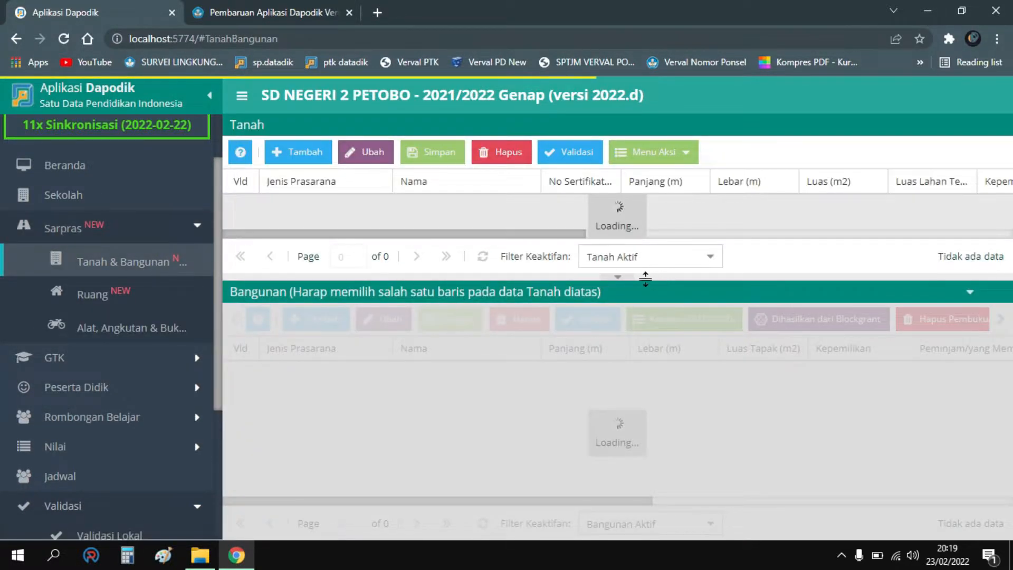
drag(719, 278, 731, 324)
click(526, 209)
click(656, 155)
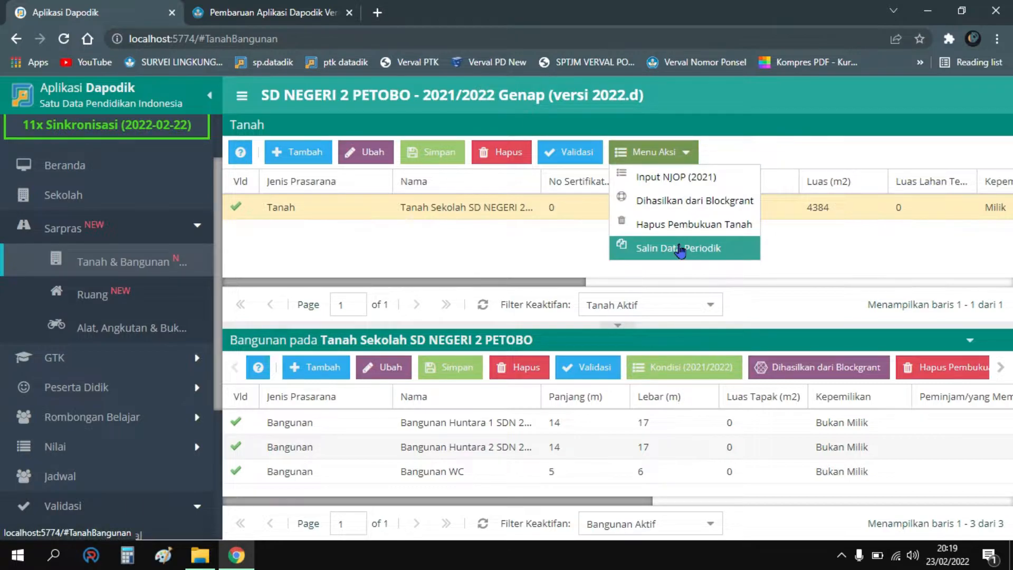
click(680, 250)
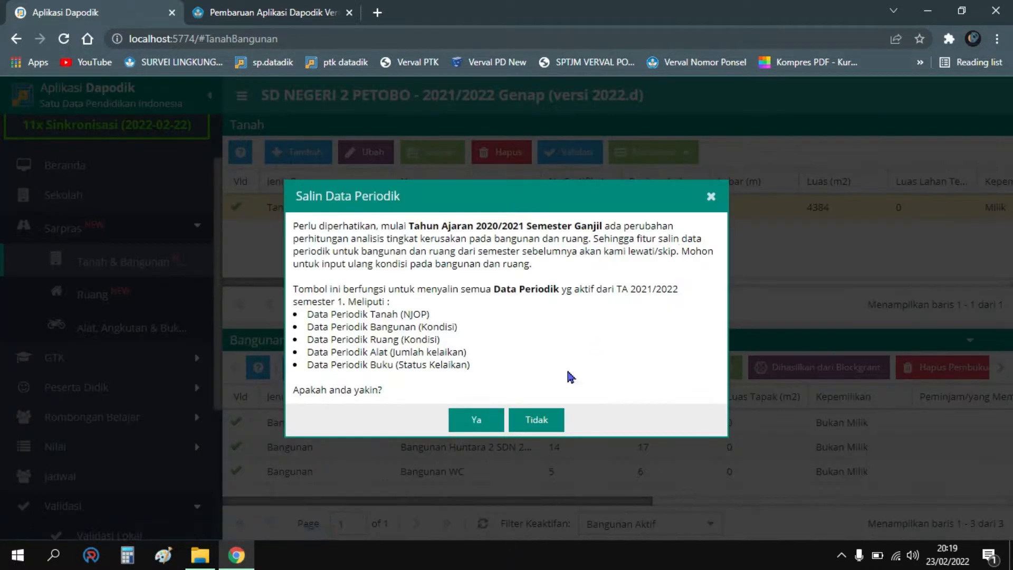
click(483, 420)
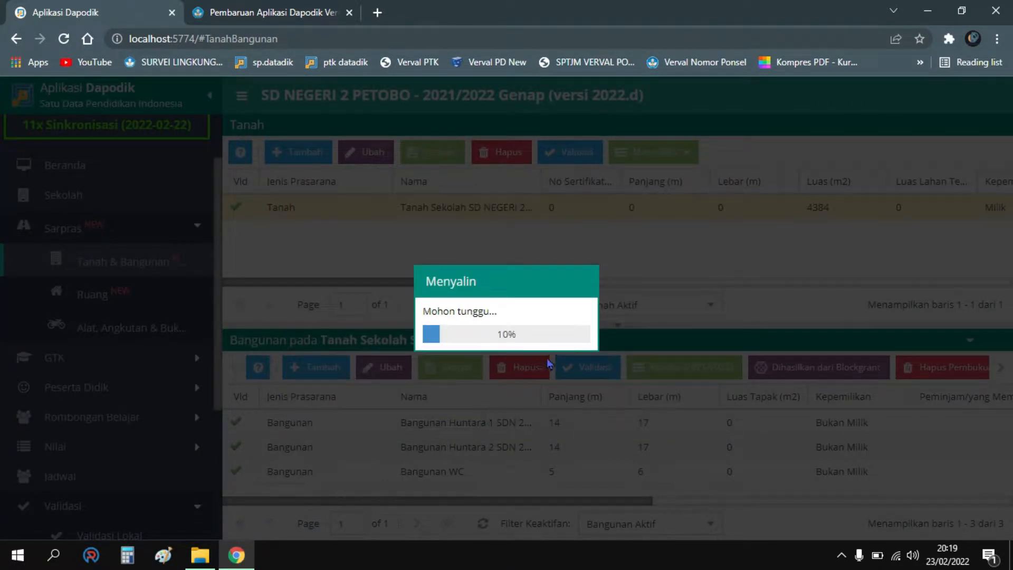
click(514, 363)
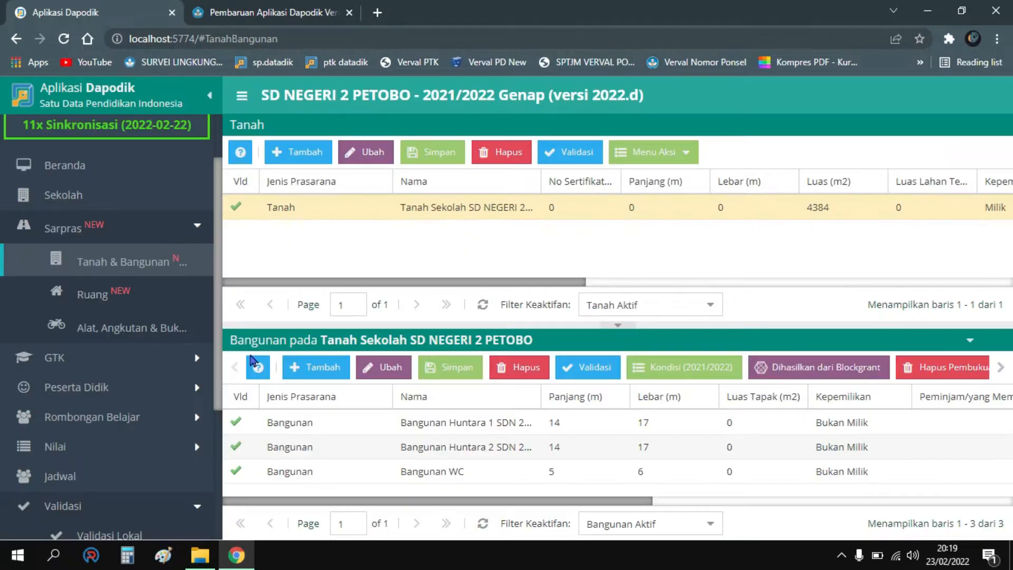
- Refresh the Sarpras local validation and return to Tanah & Bangunan to examine the school land's dimensions and area
click(128, 535)
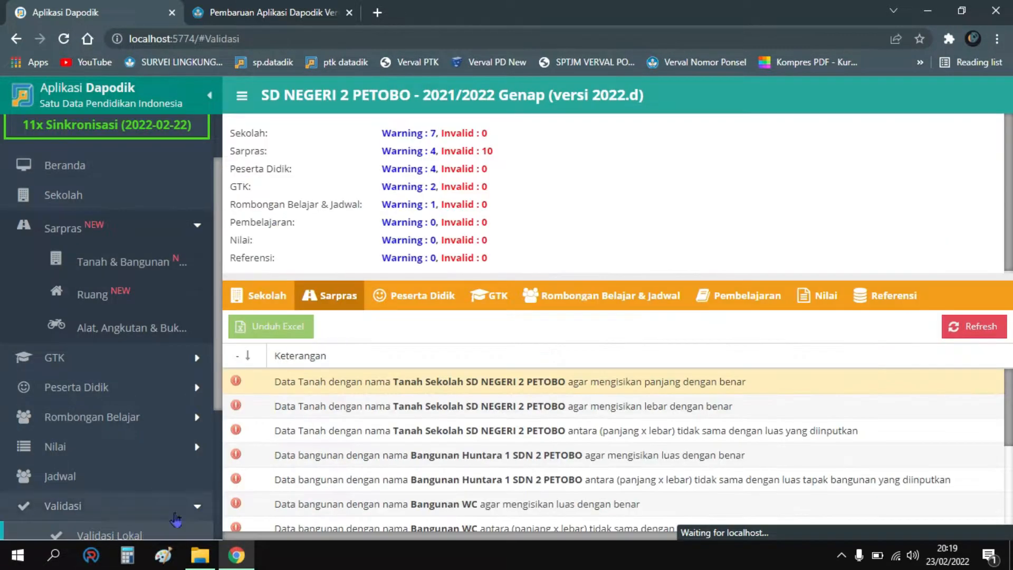
click(973, 326)
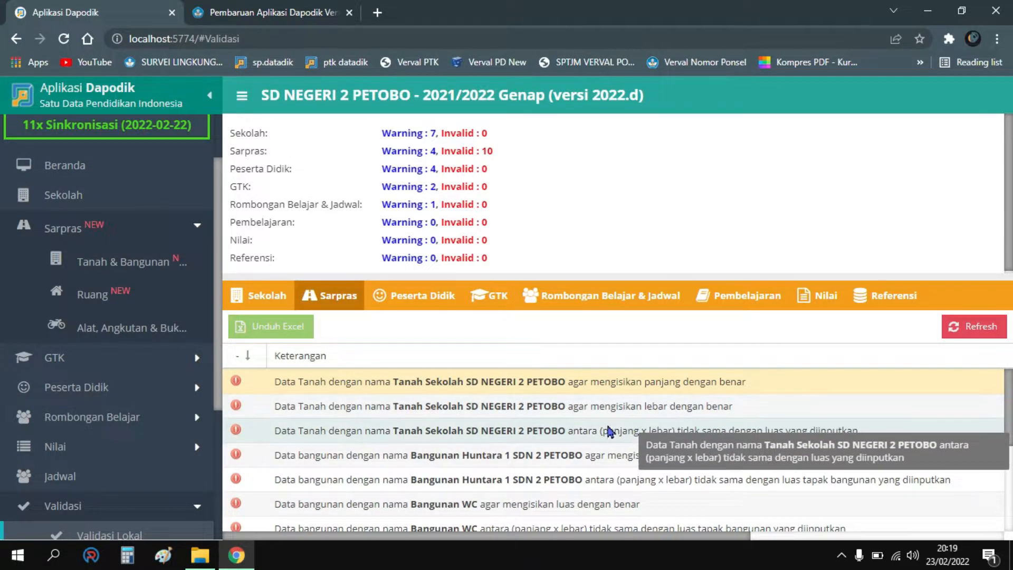
click(131, 265)
click(489, 214)
drag(564, 282, 540, 285)
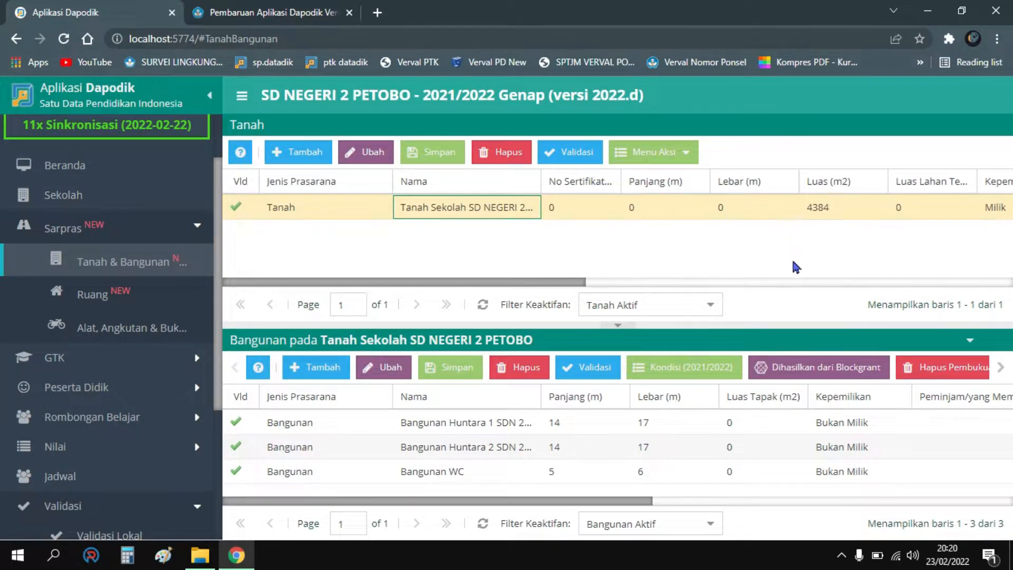
drag(575, 289, 543, 283)
drag(562, 284, 524, 282)
- Switch to Calculator and add the three buildings' lengths, 14 + 14 + 5
click(126, 557)
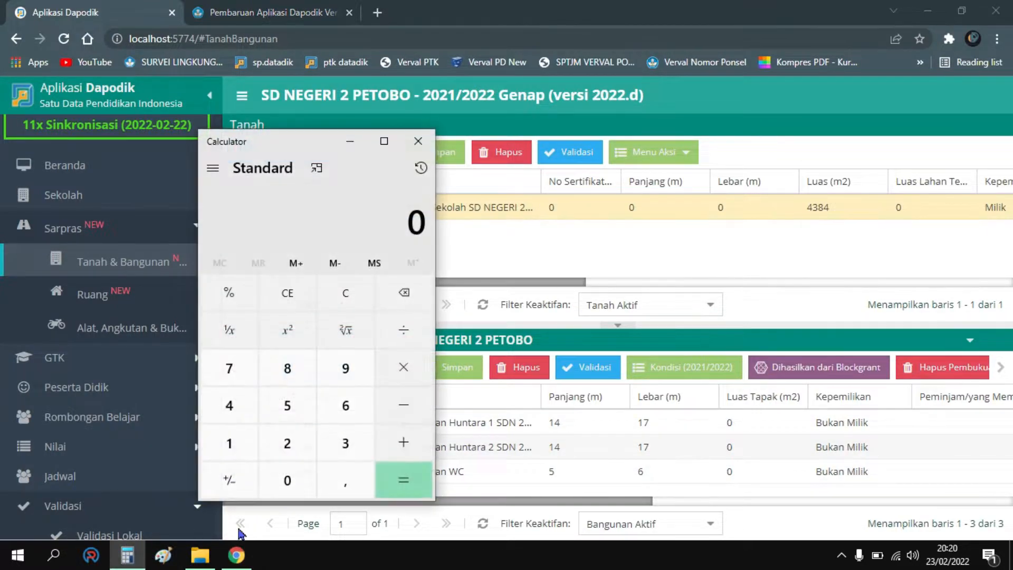
drag(283, 148, 239, 141)
text(14)
text(14+)
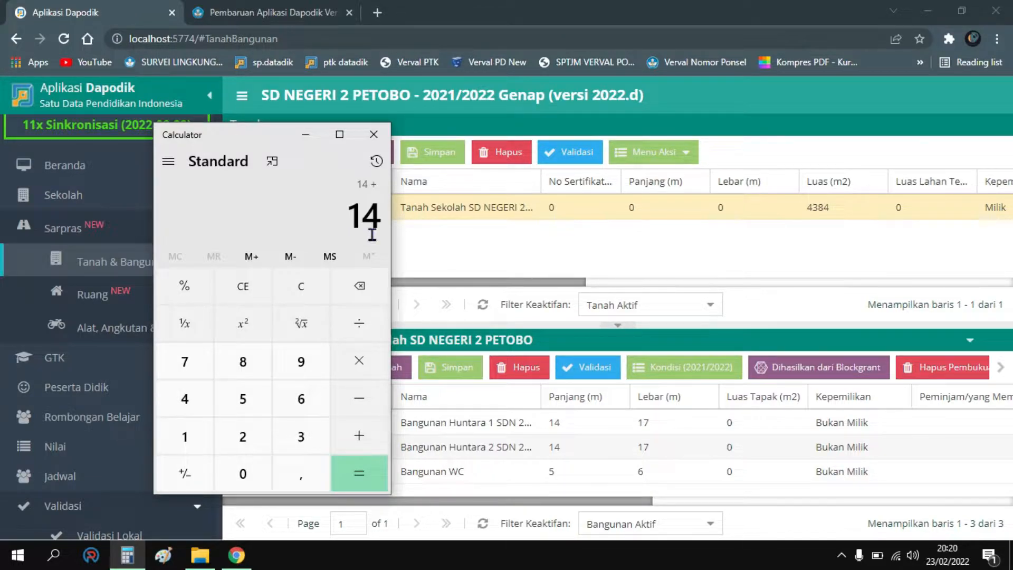
text(5)
key(Return)
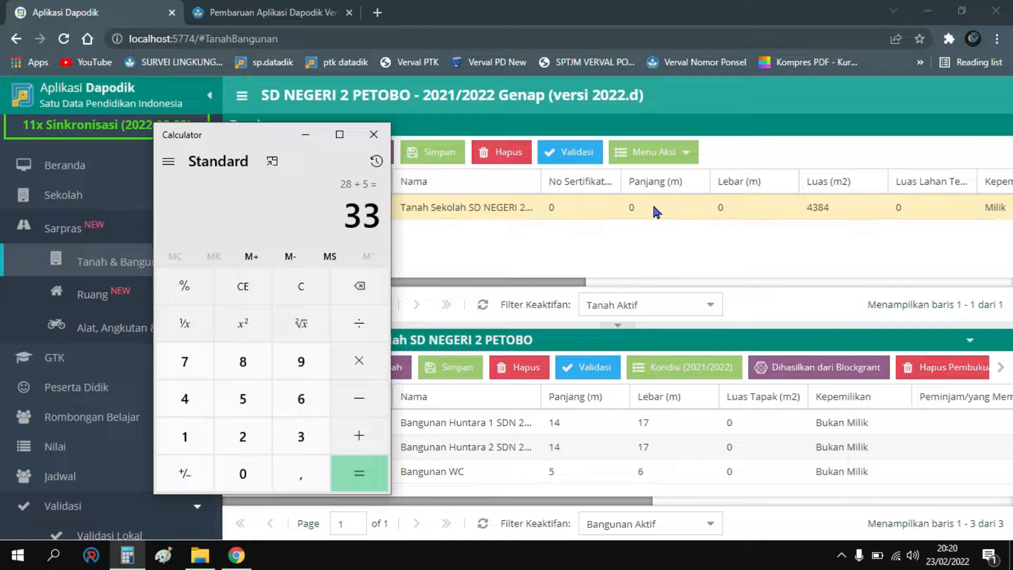
click(315, 293)
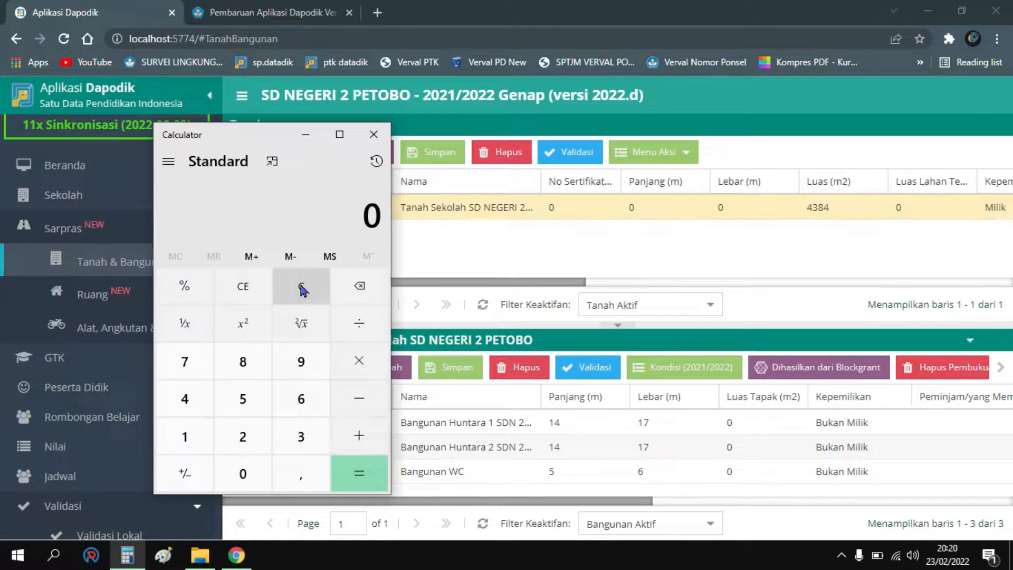
- Add the three buildings' widths in Calculator, 17 + 17 + 6
text(1717+6)
key(Return)
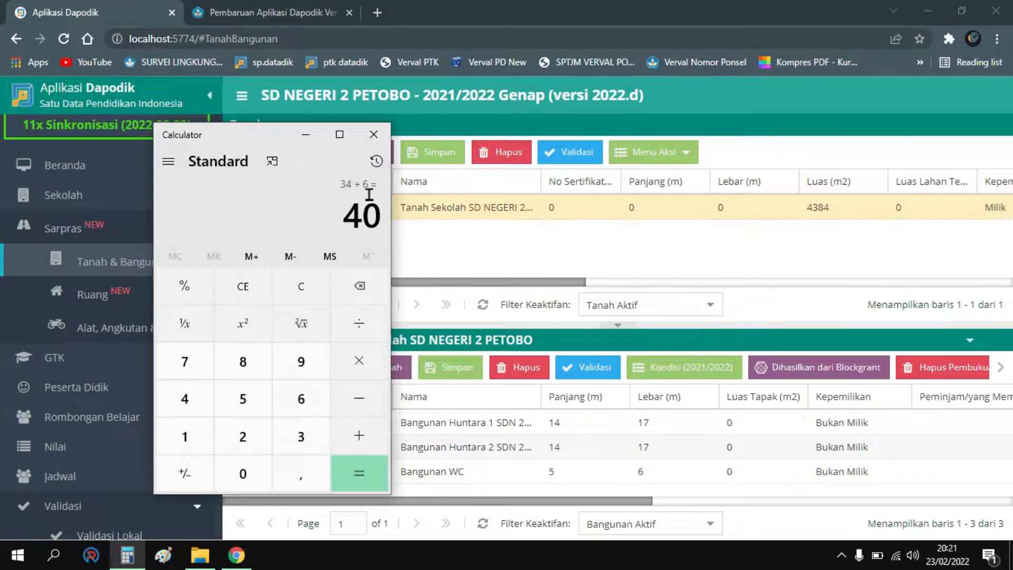
click(301, 286)
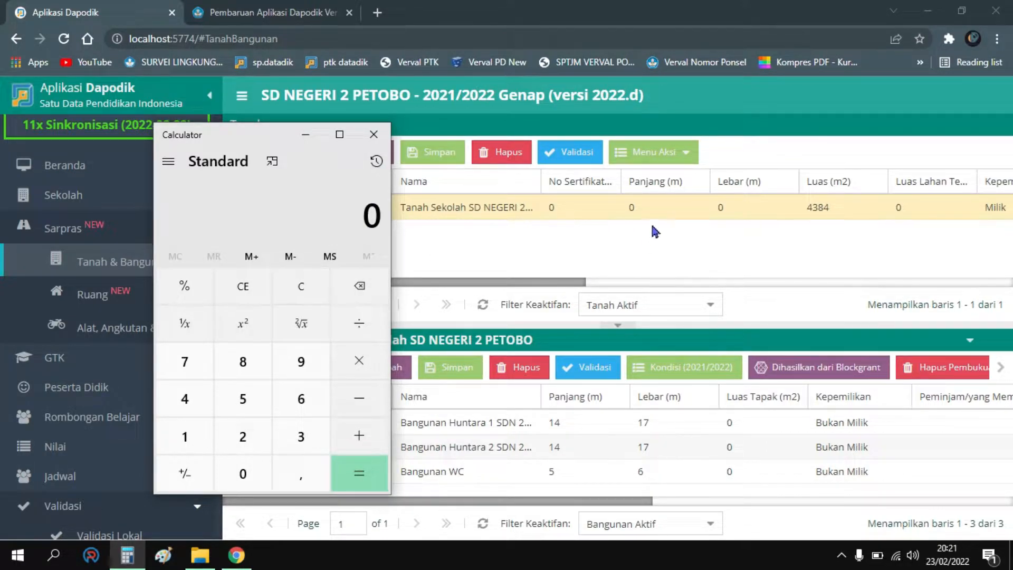
- Edit the school land record in Dapodik, setting Panjang to 33 m and Lebar to 40 m
click(664, 211)
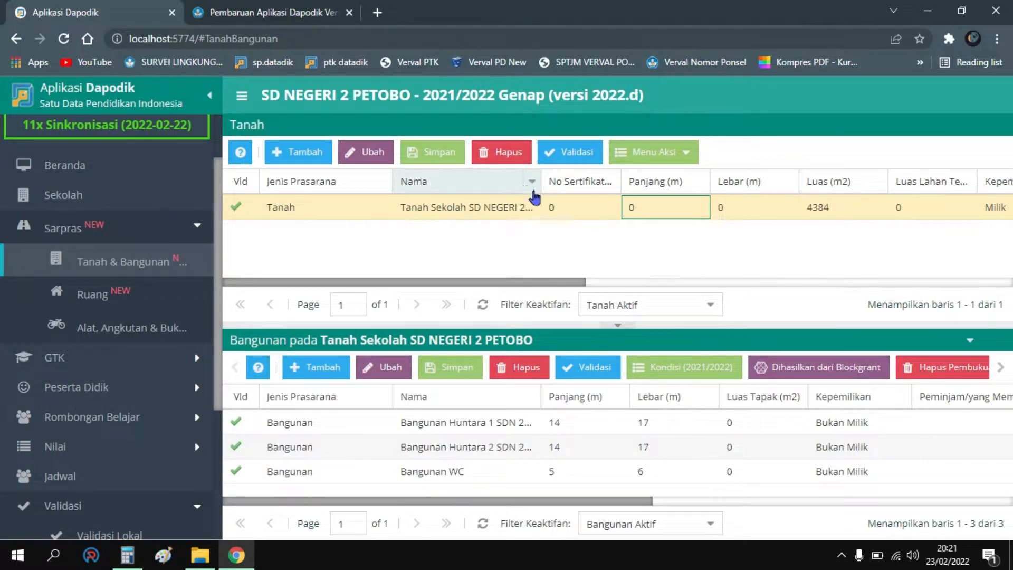
click(373, 152)
click(566, 303)
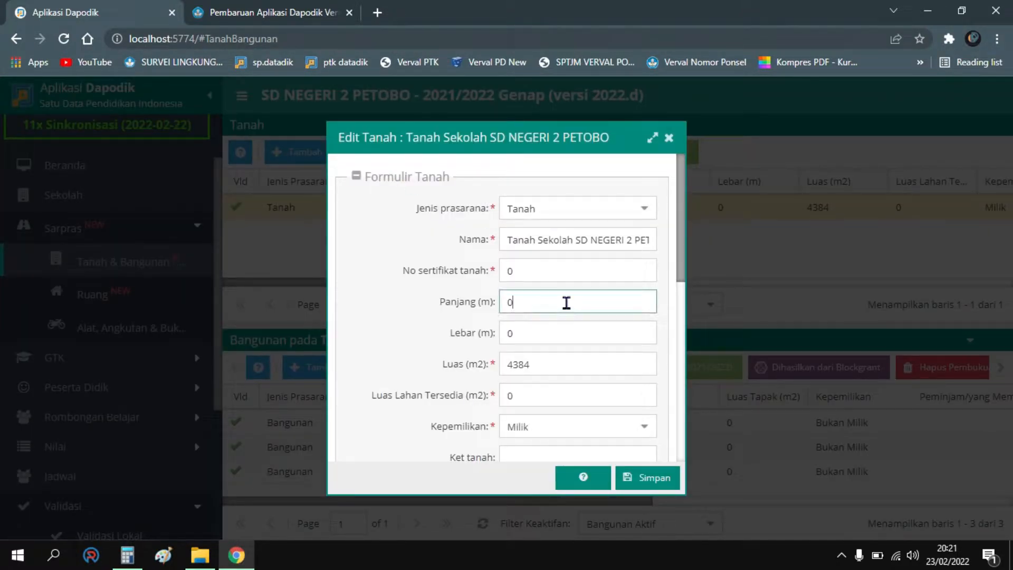
text(33)
click(562, 336)
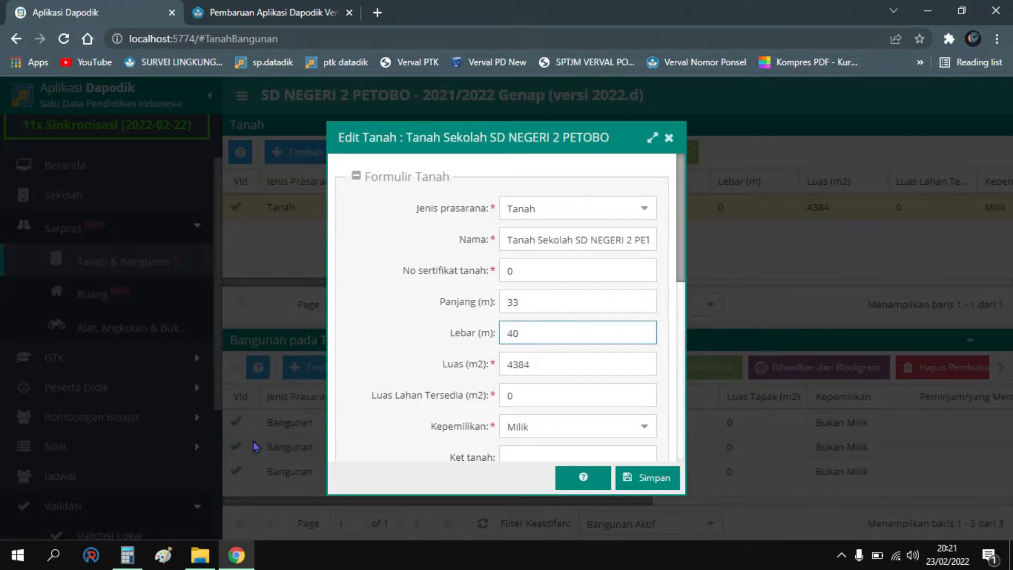
- Calculate the land area in Calculator as 33 × 40
click(128, 555)
text(33)
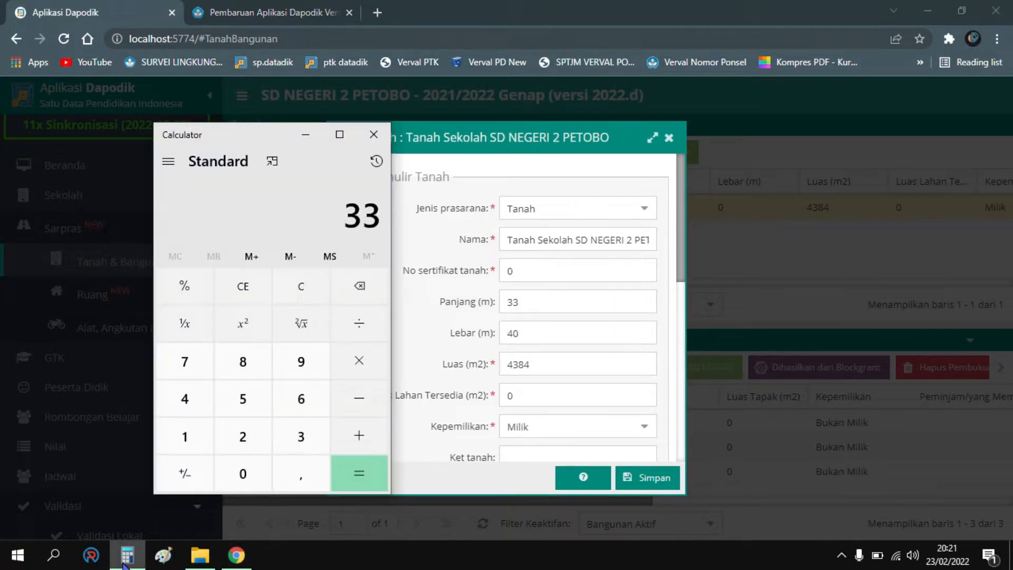
text( × 40)
key(Return)
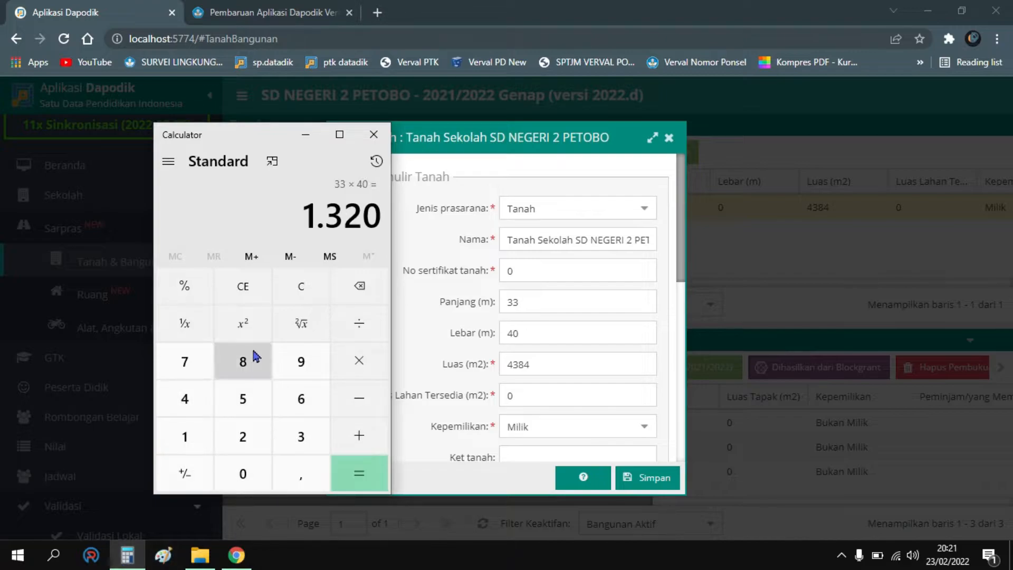
- Set the land's Luas and Luas Lahan Tersedia to 1320 m2 each and save the record
click(538, 364)
drag(538, 364, 461, 357)
text(1320)
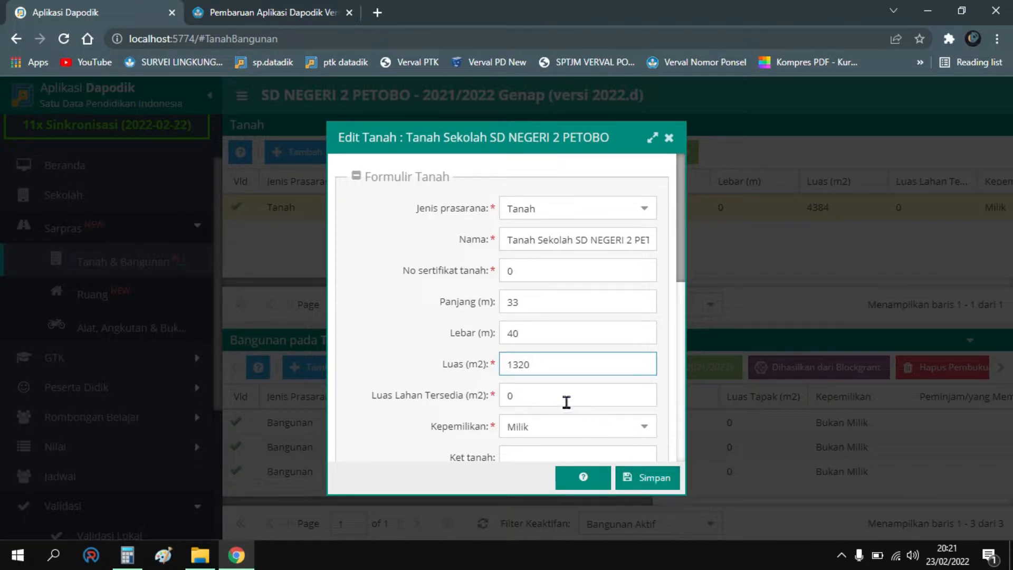
click(533, 396)
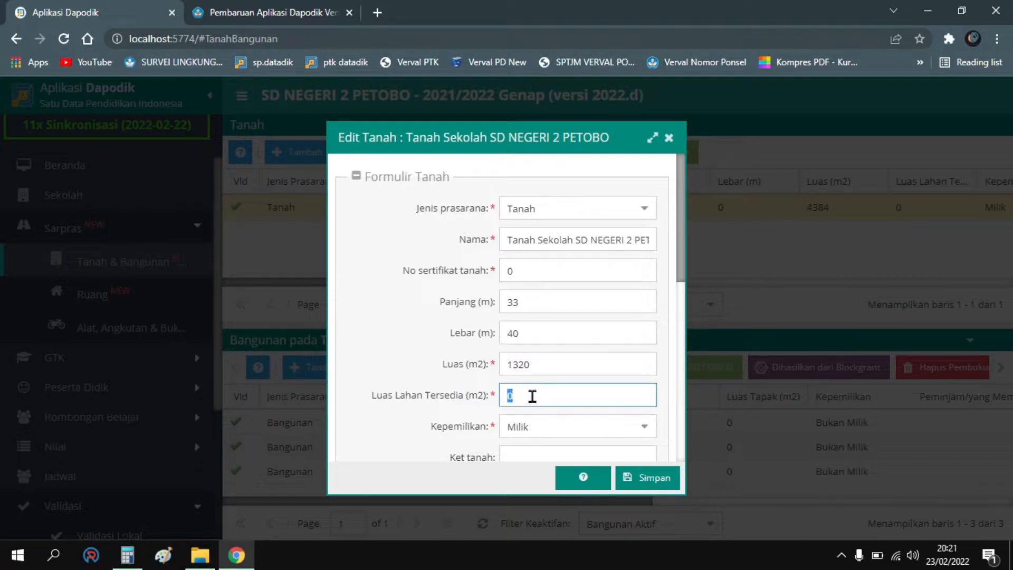
click(629, 471)
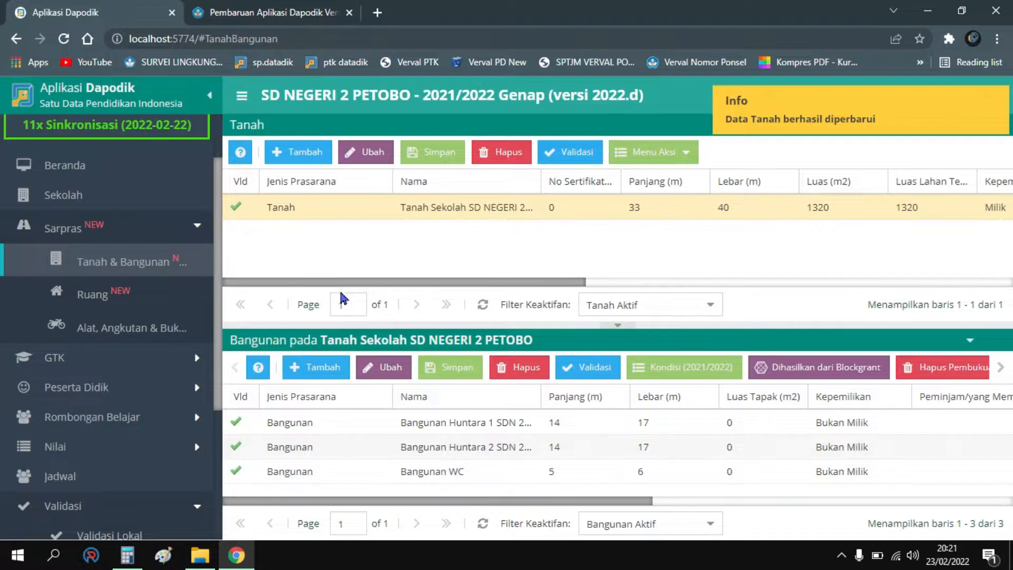
- Refresh the Sarpras results in Validasi Lokal and examine the remaining invalid entries
scroll(158, 409, down, 3)
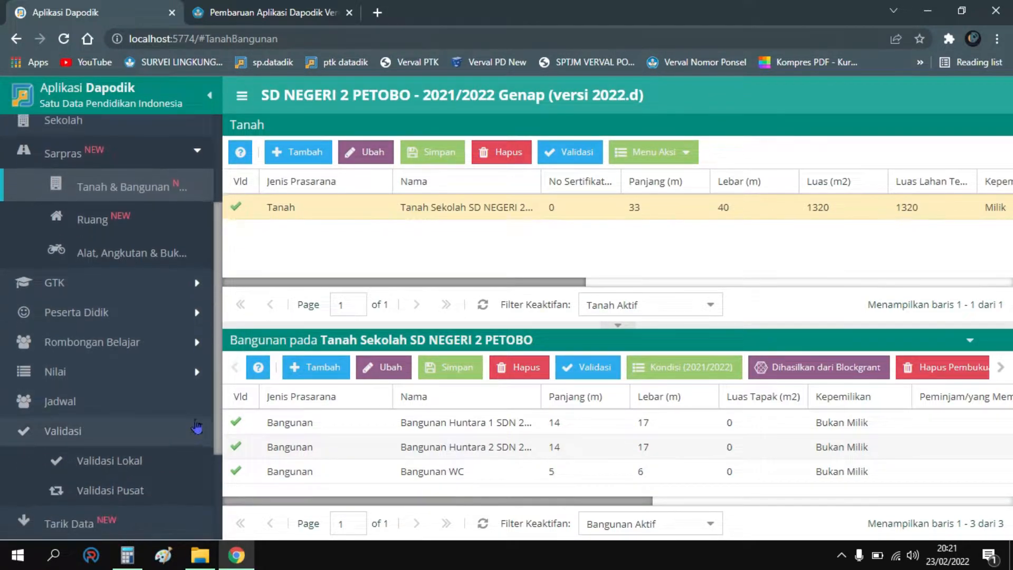
click(109, 387)
click(979, 328)
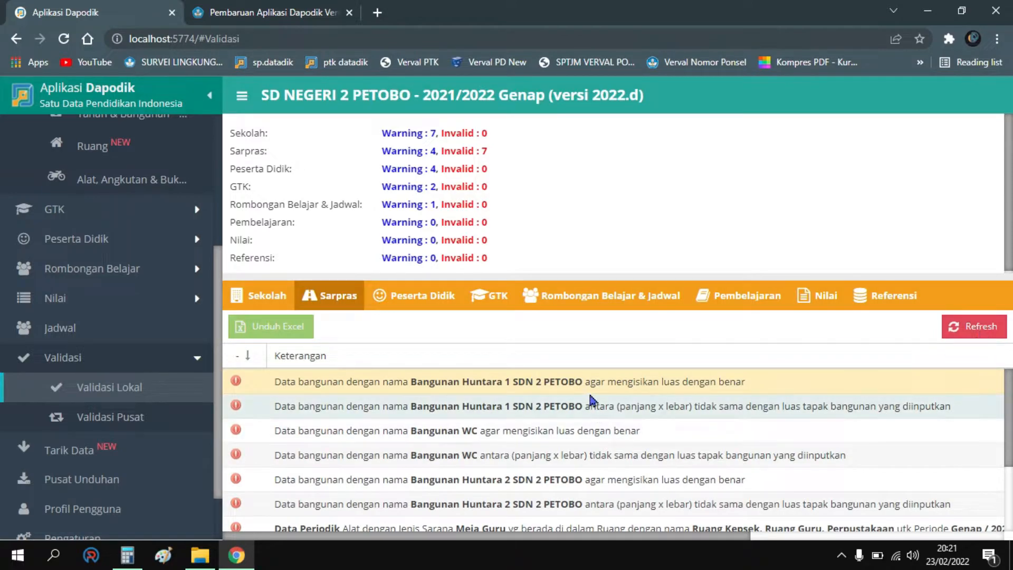
scroll(631, 409, down, 2)
scroll(633, 441, up, 3)
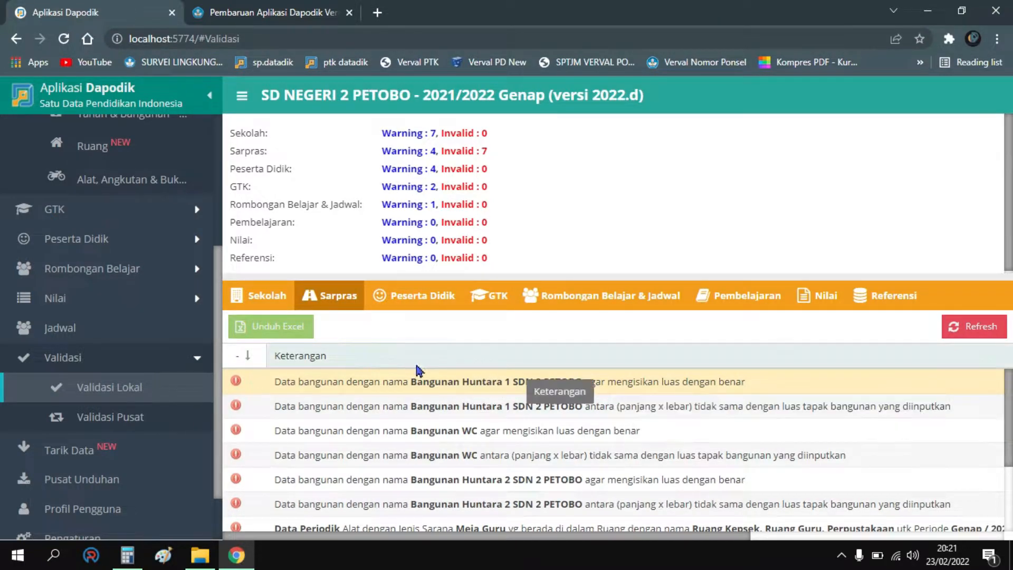
- Open the record of the building Bangunan Huntara 1 SDN 2 PETOBO for editing
scroll(148, 211, up, 2)
click(148, 186)
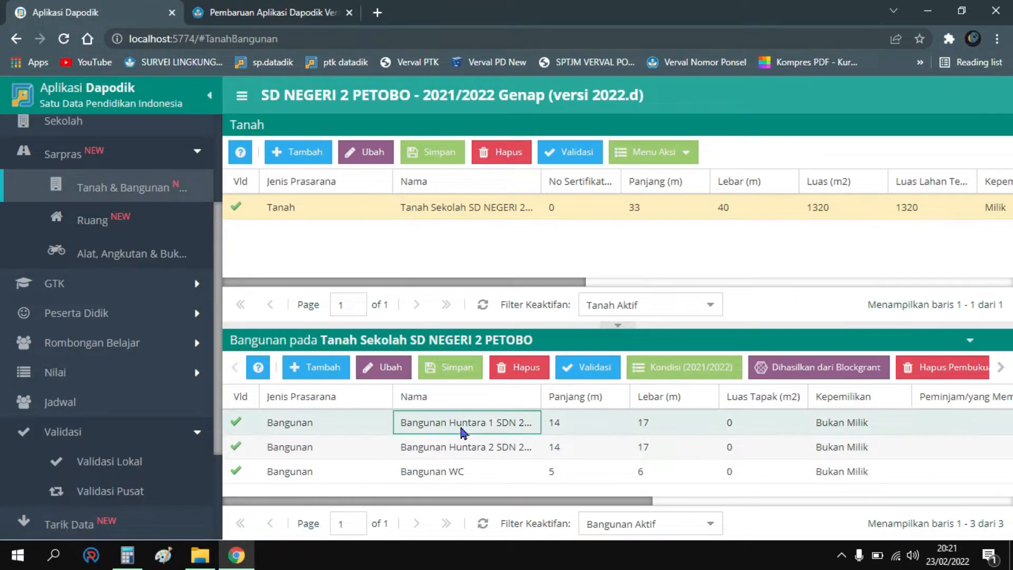
click(391, 366)
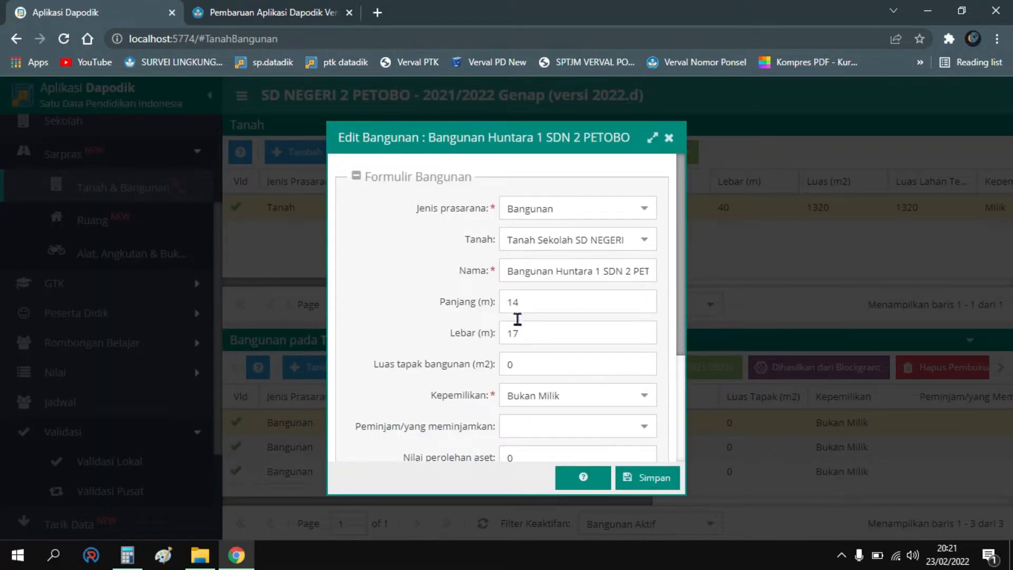
- Calculate 14 × 17 in Calculator, set the Luas tapak bangunan of Bangunan Huntara 1 to 238 m2 and save the record
click(127, 555)
click(184, 436)
text(4*)
click(198, 431)
text(7)
key(Return)
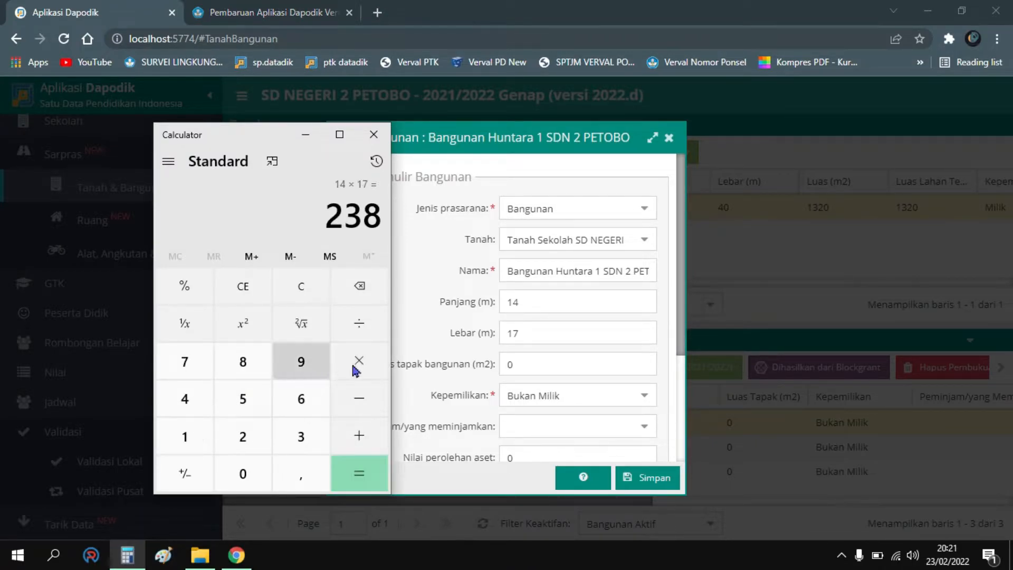
click(559, 366)
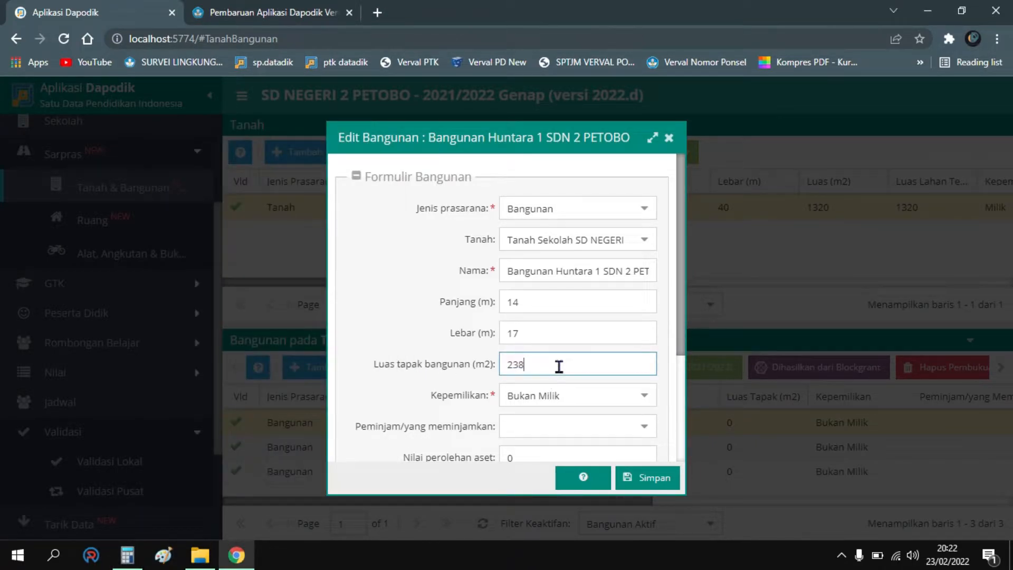
click(654, 480)
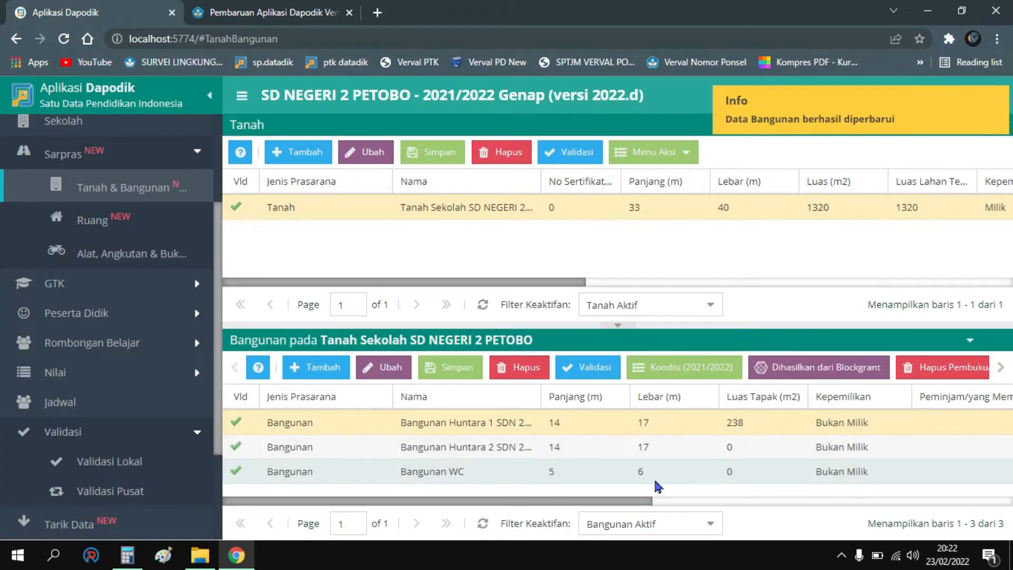
- Refresh the Sarpras results in Validasi Lokal and check which building entries are still invalid
click(124, 472)
click(976, 328)
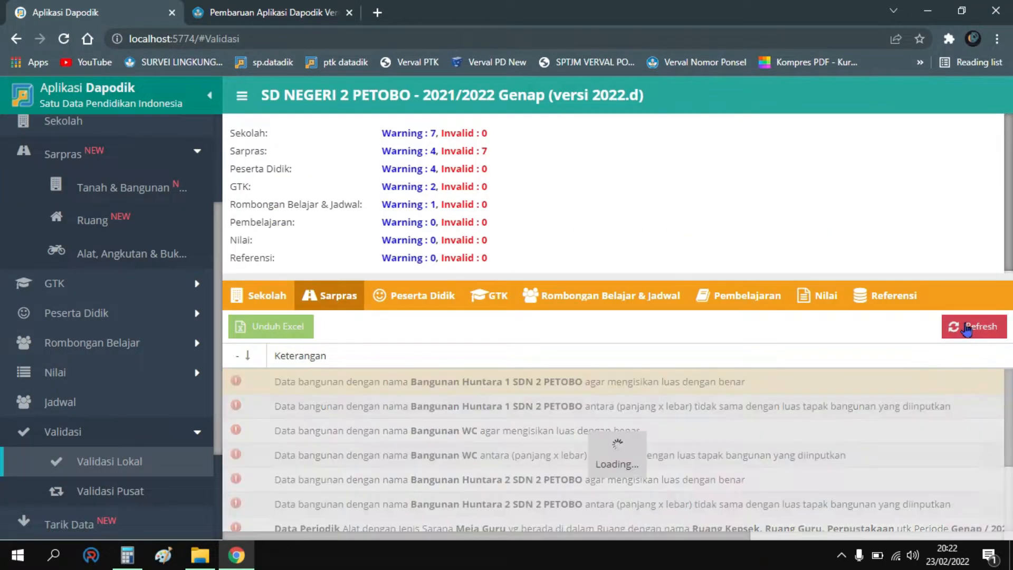
scroll(506, 412, down, 1)
scroll(534, 424, up, 1)
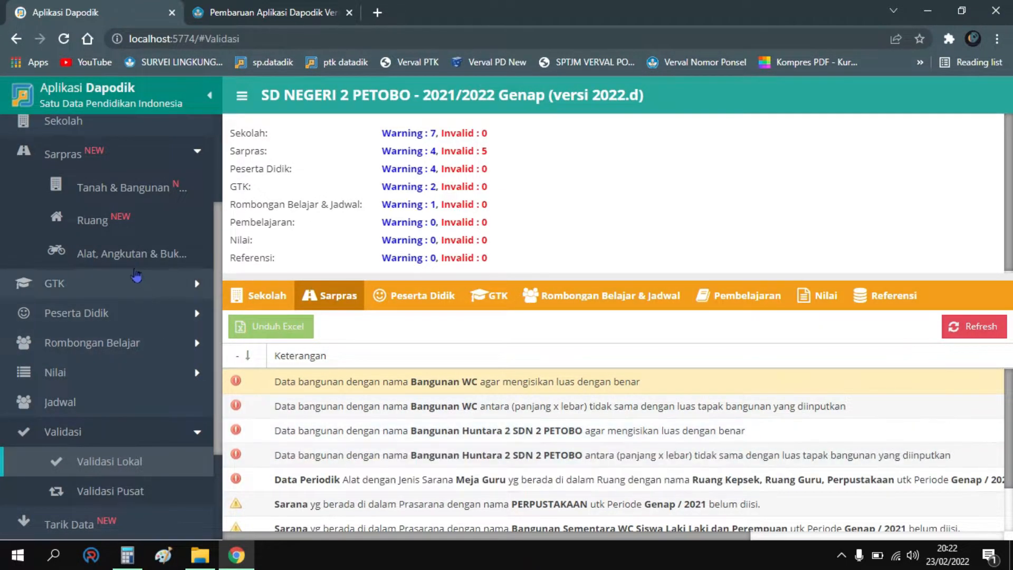
- Edit the building Bangunan Huntara 2 SDN 2 PETOBO, setting Luas tapak bangunan to 238 m2, and save the record
click(138, 191)
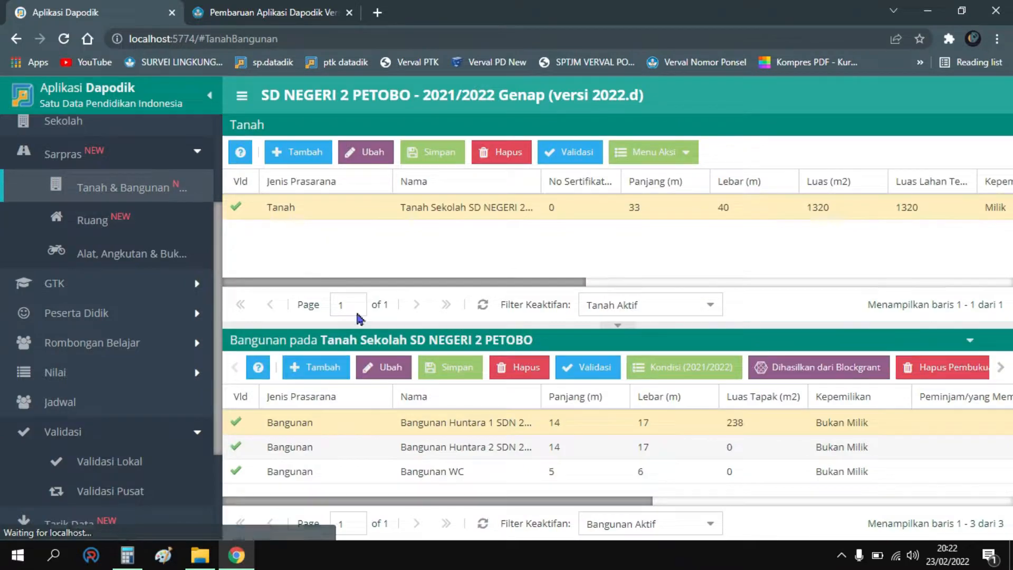
click(482, 448)
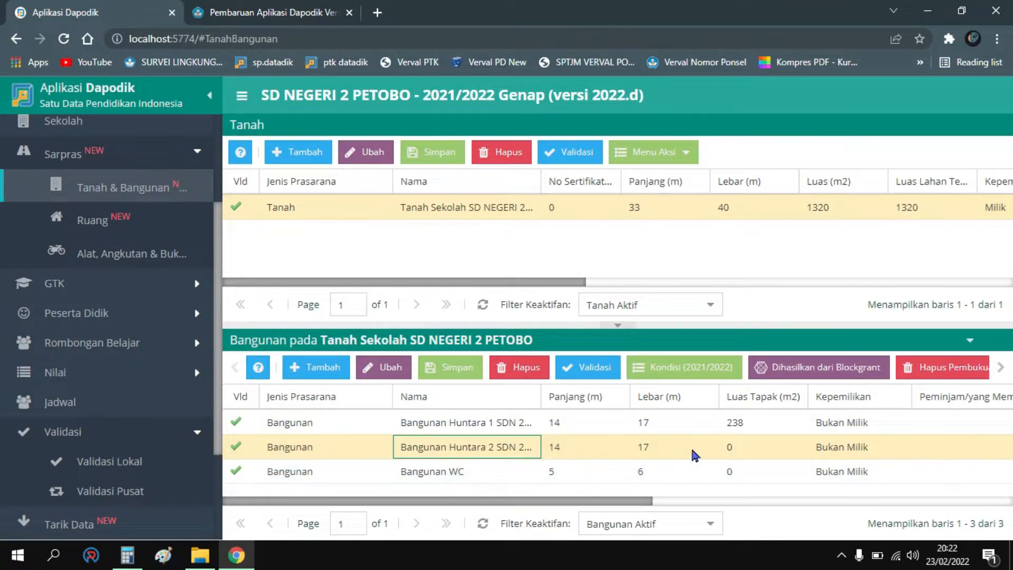
click(388, 367)
click(550, 359)
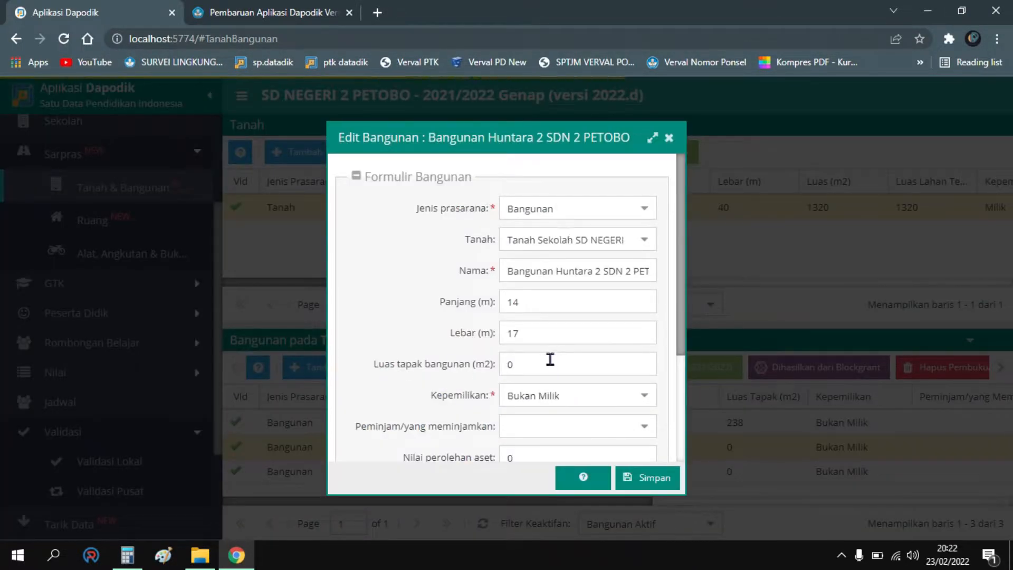
text(238)
click(645, 479)
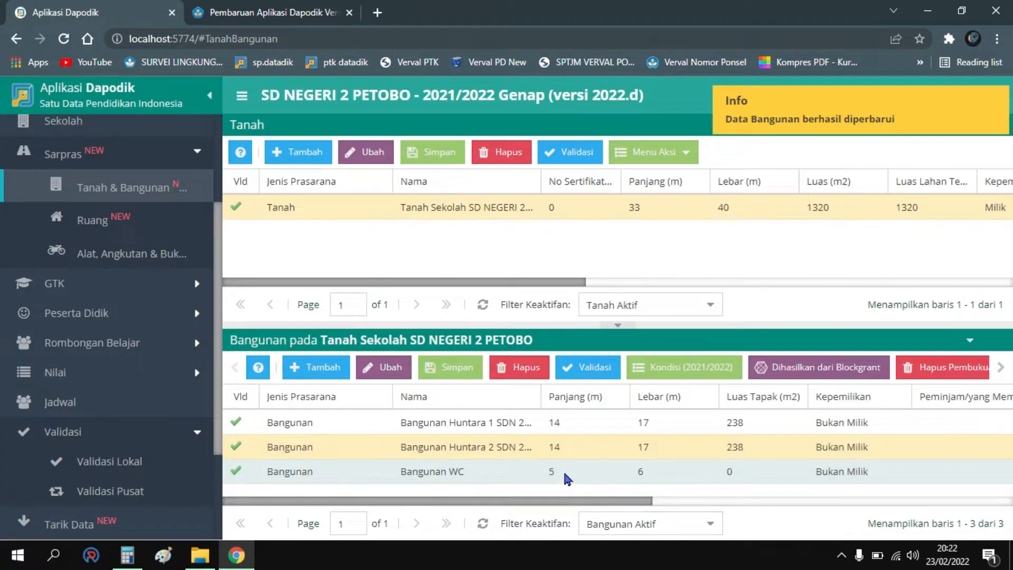
- Edit the building Bangunan WC, setting Luas tapak bangunan to 30 m2, and save the record
click(564, 470)
click(388, 367)
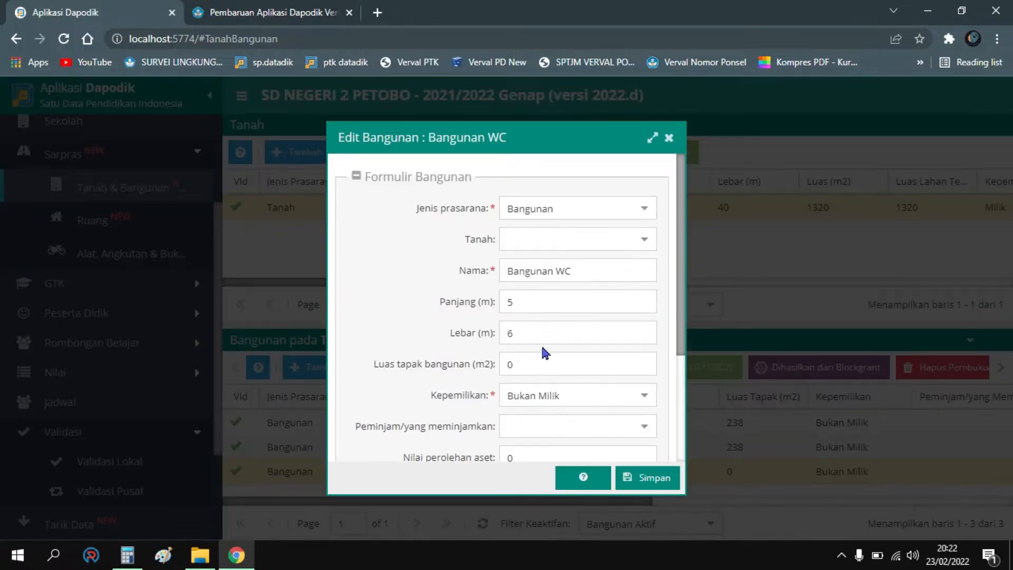
click(533, 364)
text(30)
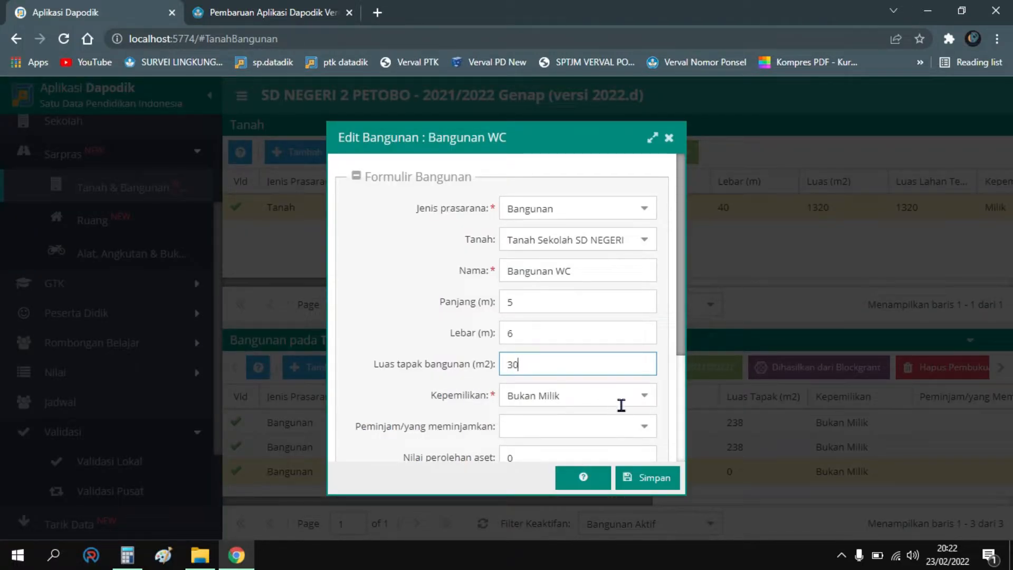
click(657, 478)
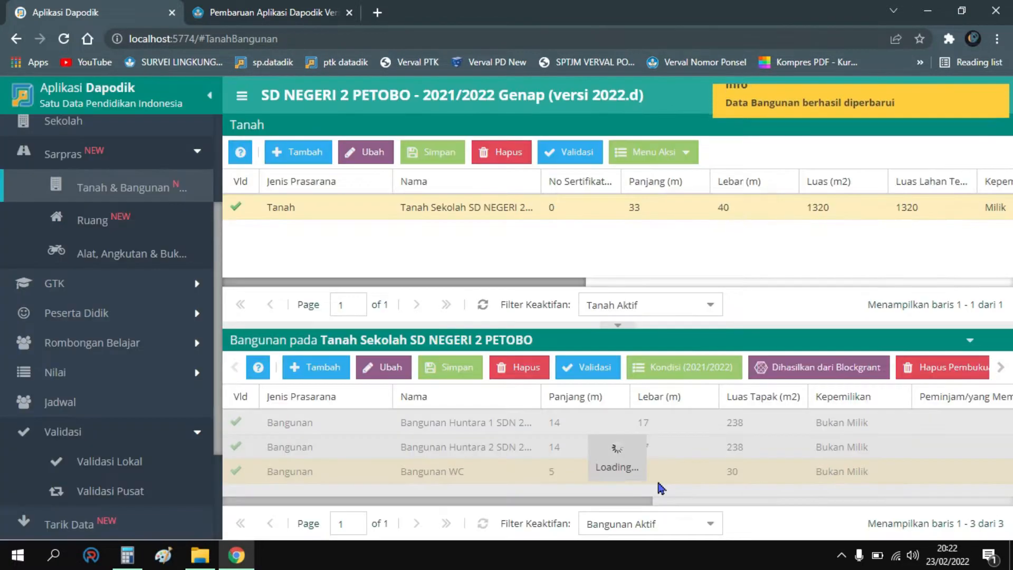
- Refresh the Sarpras results in Validasi Lokal and read the full invalid entry about the Meja Guru periodic data
click(110, 461)
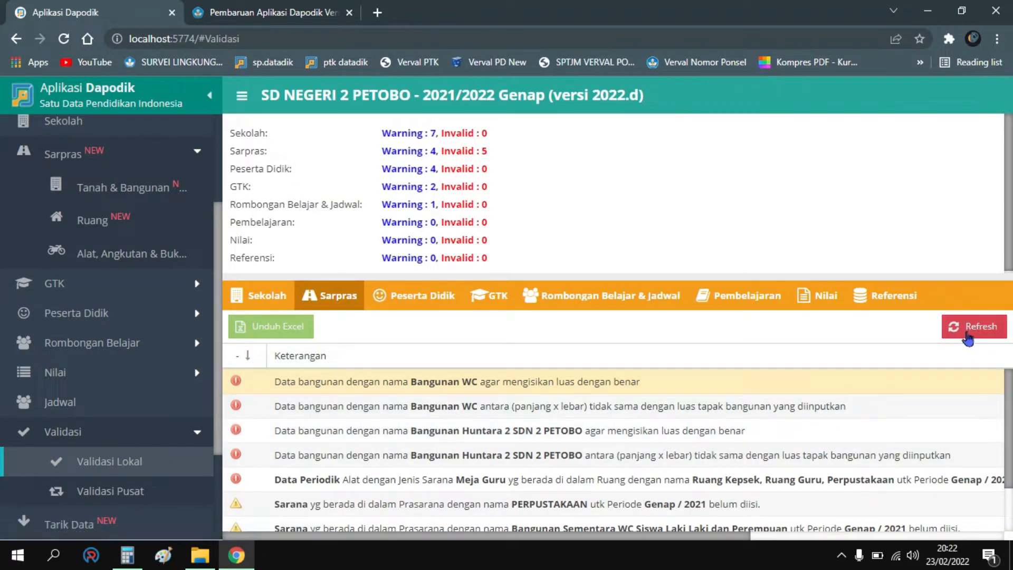
click(968, 334)
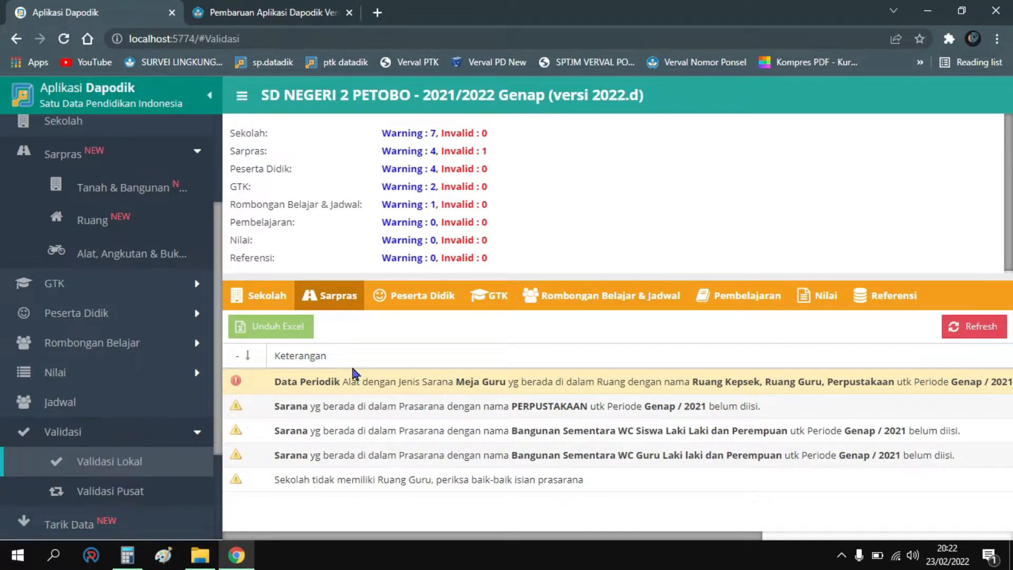
mouse_move(563, 542)
mouse_down()
mouse_move(686, 549)
mouse_move(556, 534)
mouse_up()
drag(691, 536, 718, 537)
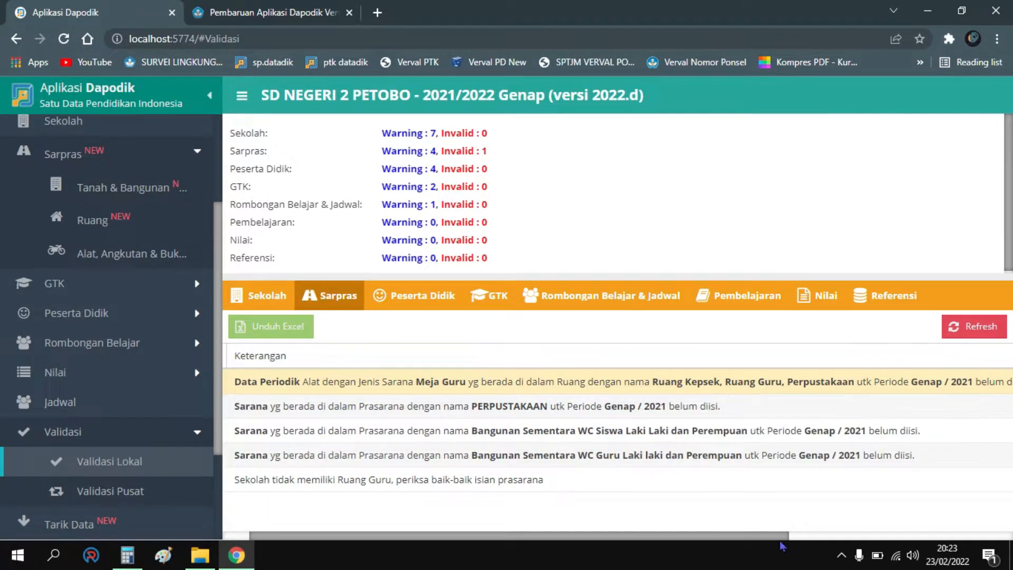
drag(761, 538, 611, 548)
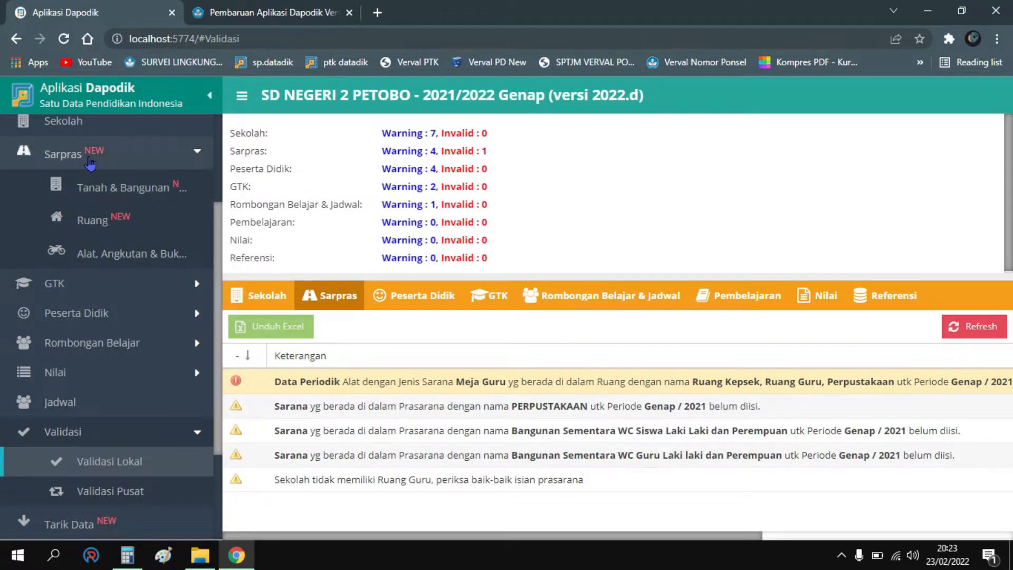
click(116, 260)
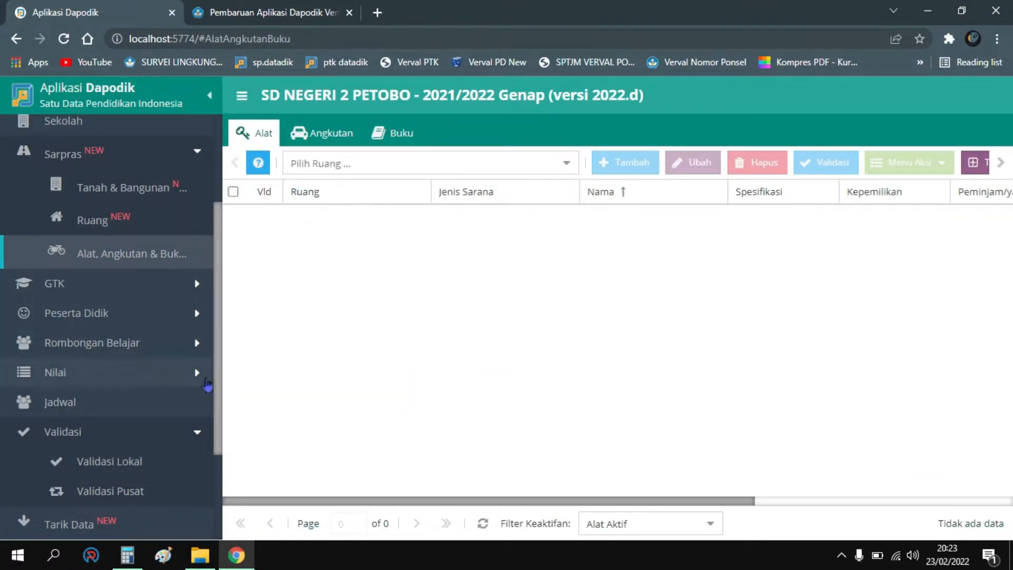
click(189, 460)
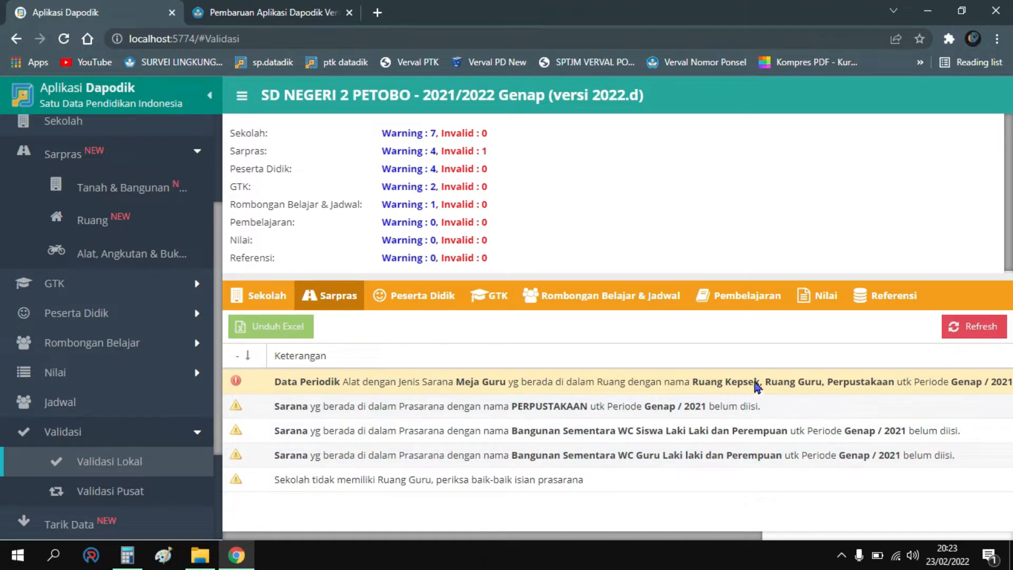
- Show the Alat records of the room Ruang Kepsek, Ruang Guru, Perpustakaan and expand its group
click(200, 251)
click(567, 163)
drag(581, 222, 585, 351)
click(507, 319)
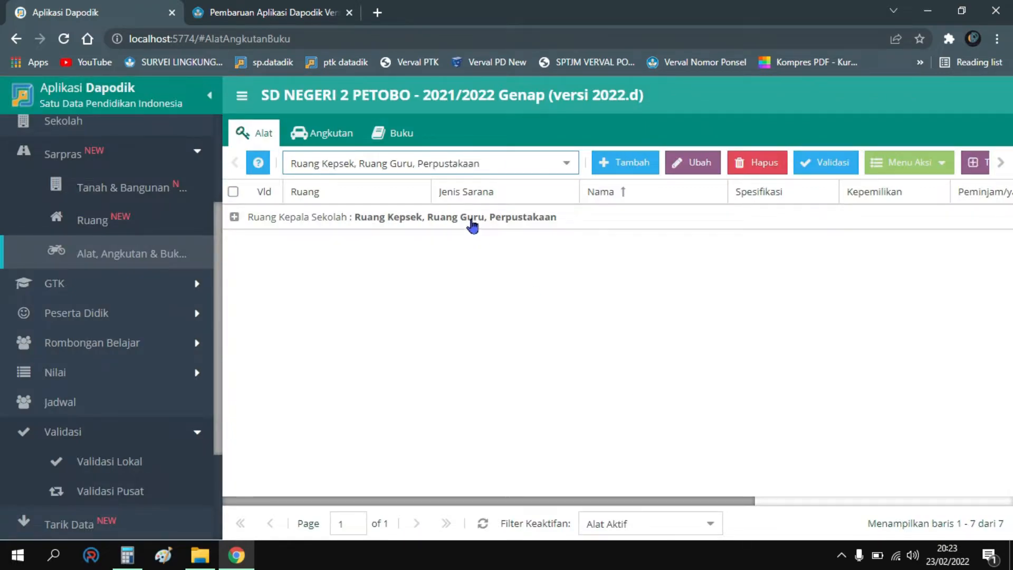
click(471, 220)
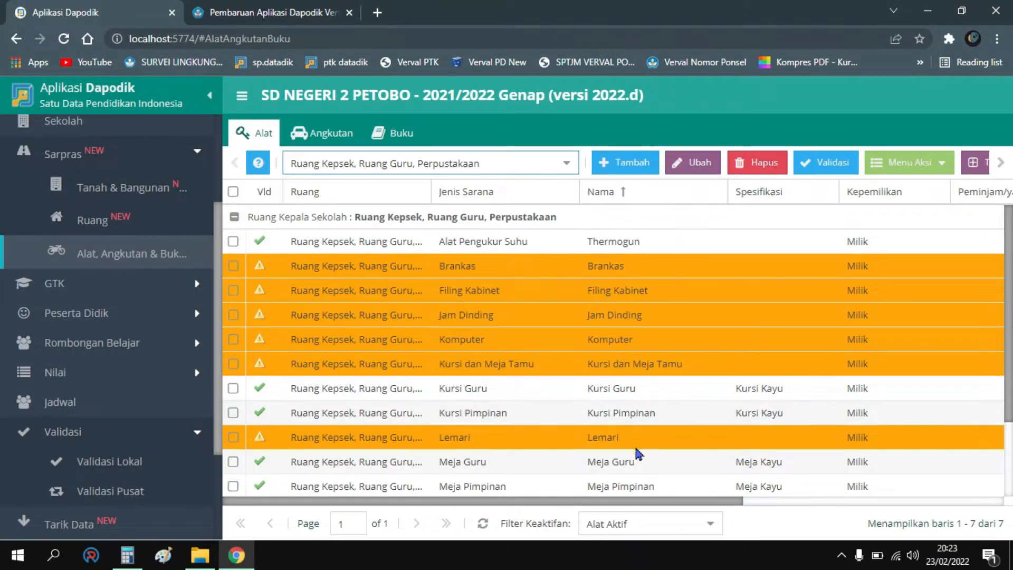
- Fill in the 2021/2022 periodic data of Meja Guru with Jumlah total 6 and Jumlah laik 6, and save it
drag(715, 502, 879, 482)
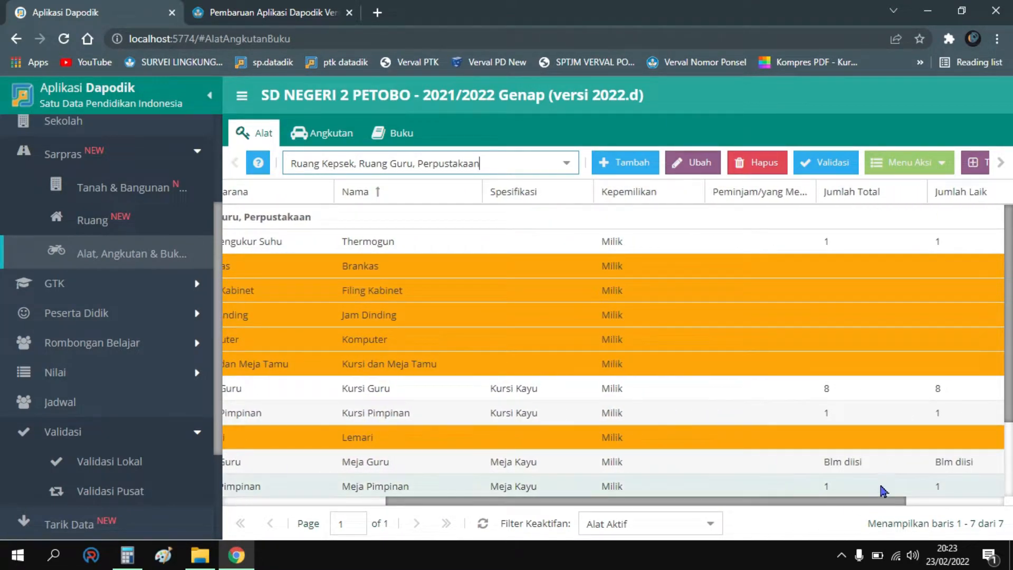
click(843, 460)
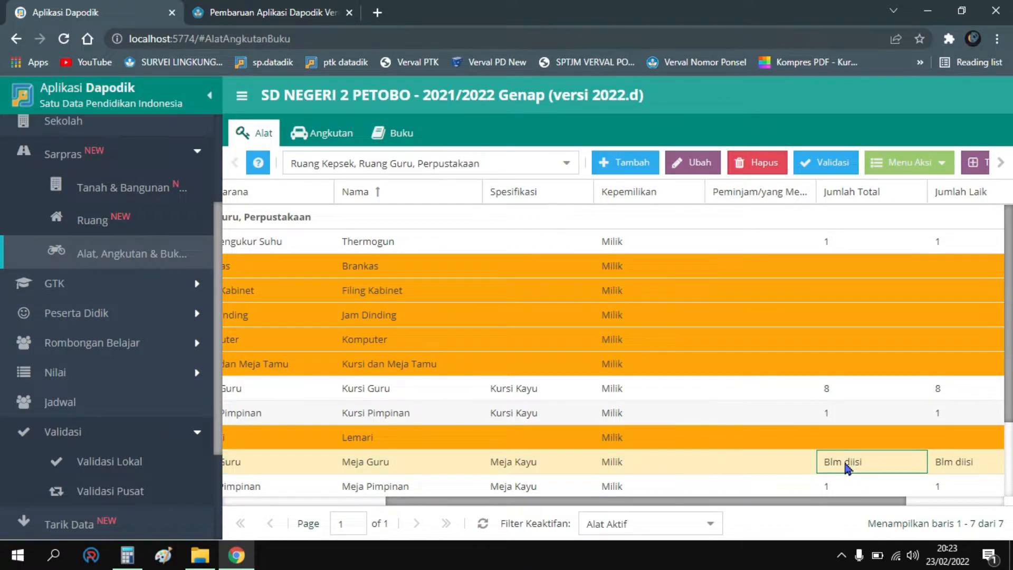
click(935, 167)
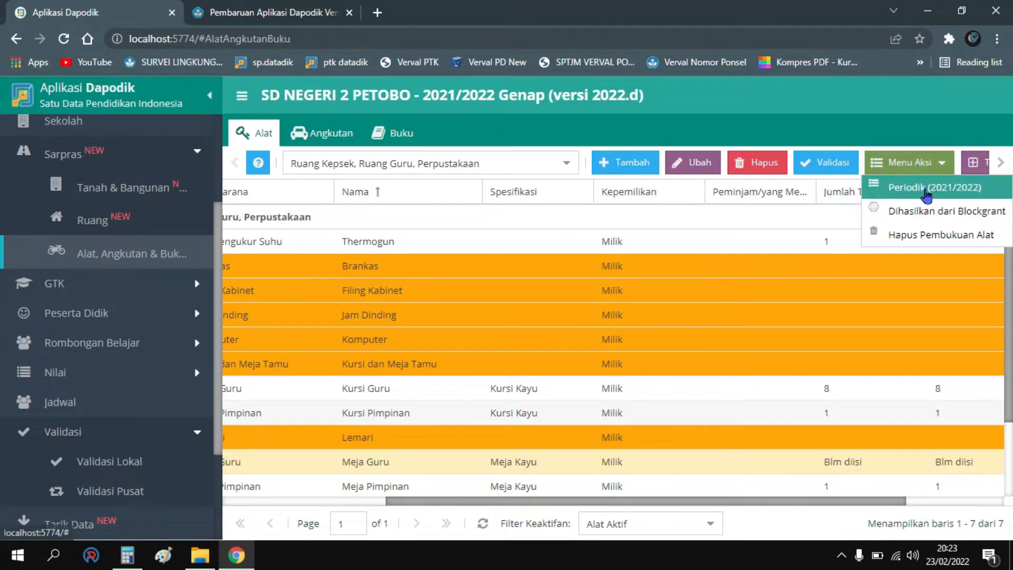
click(928, 188)
drag(588, 230, 548, 169)
click(460, 207)
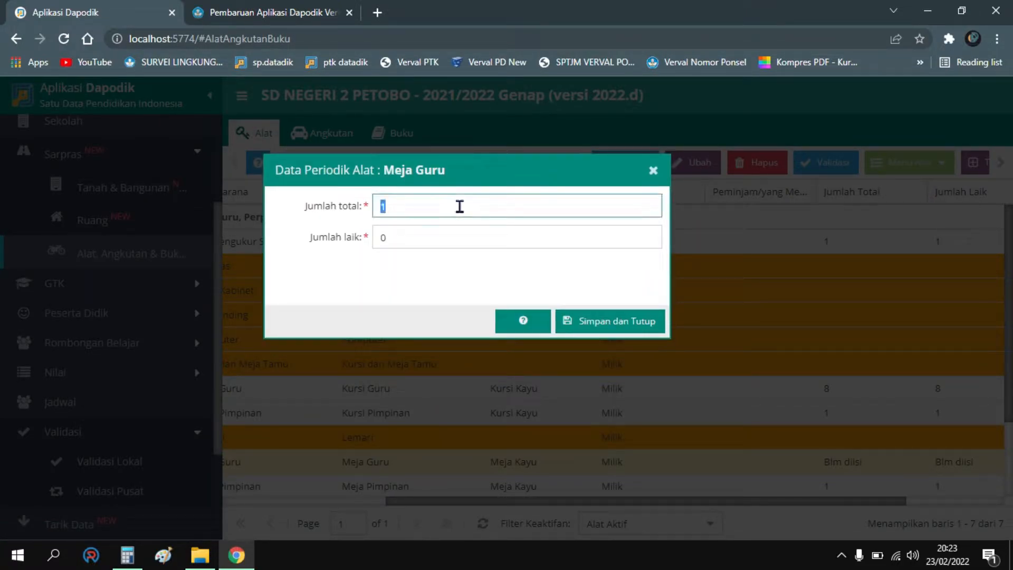
click(435, 243)
text(6)
click(599, 322)
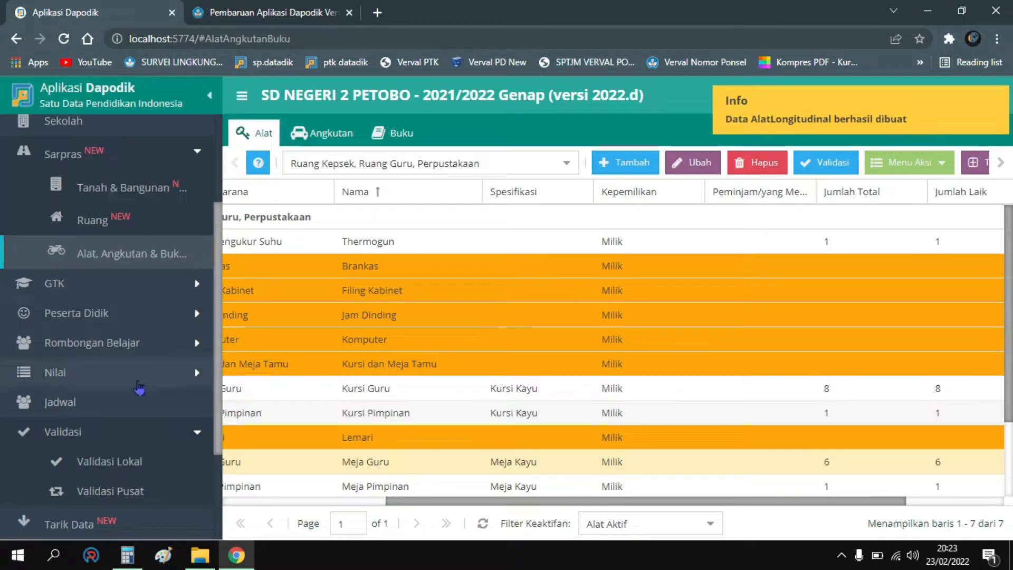
- Refresh the Sarpras results in Validasi Lokal and read through the remaining warnings
click(140, 471)
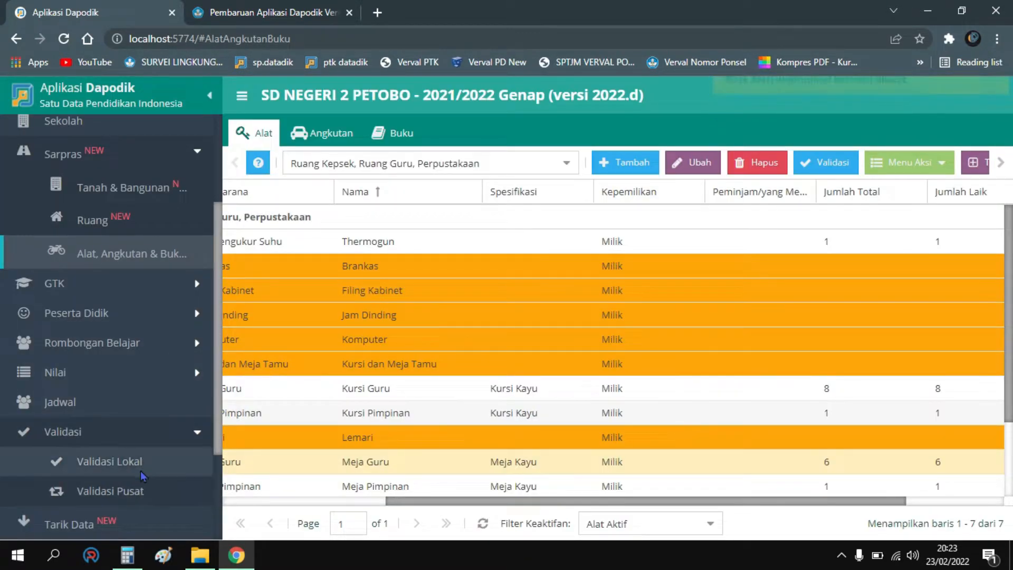
click(955, 332)
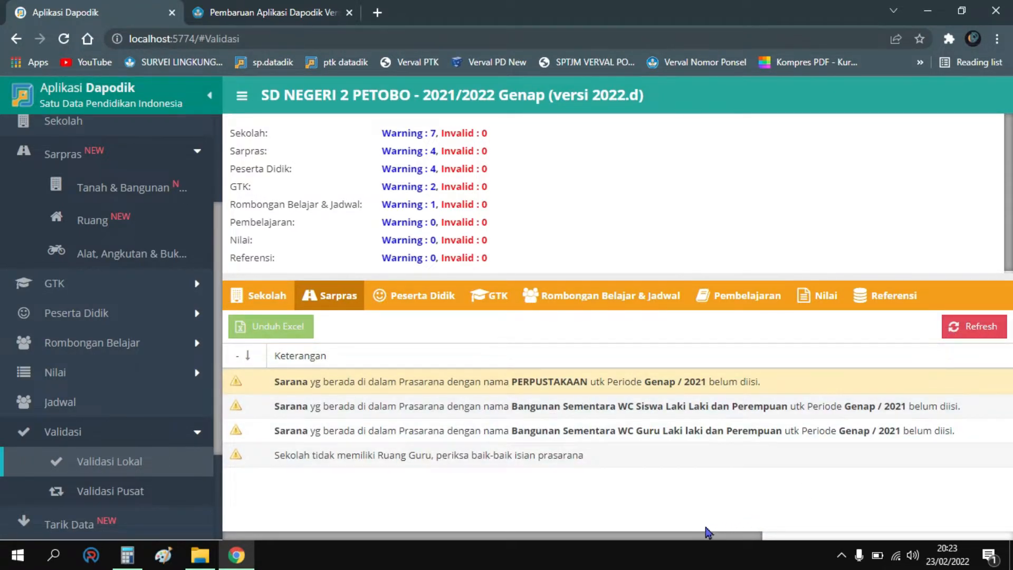
mouse_move(692, 538)
mouse_down()
mouse_move(815, 544)
mouse_move(677, 551)
mouse_up()
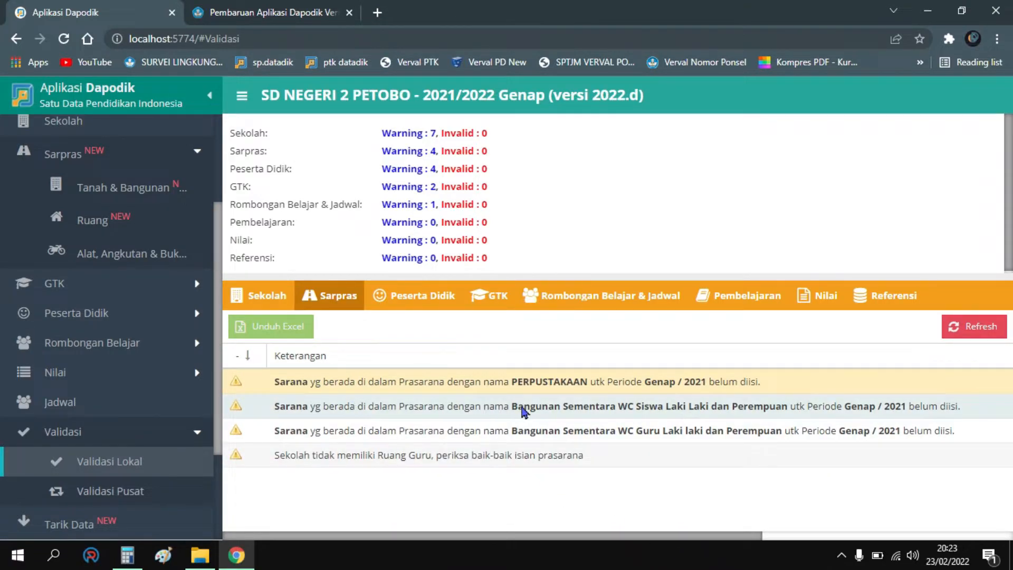
scroll(366, 461, right, 2)
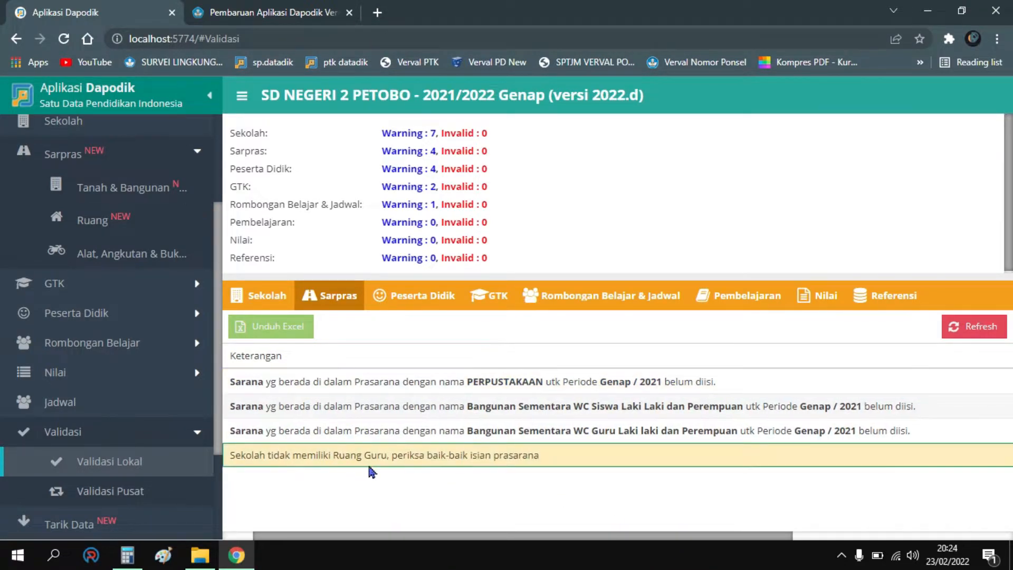
scroll(406, 512, left, 2)
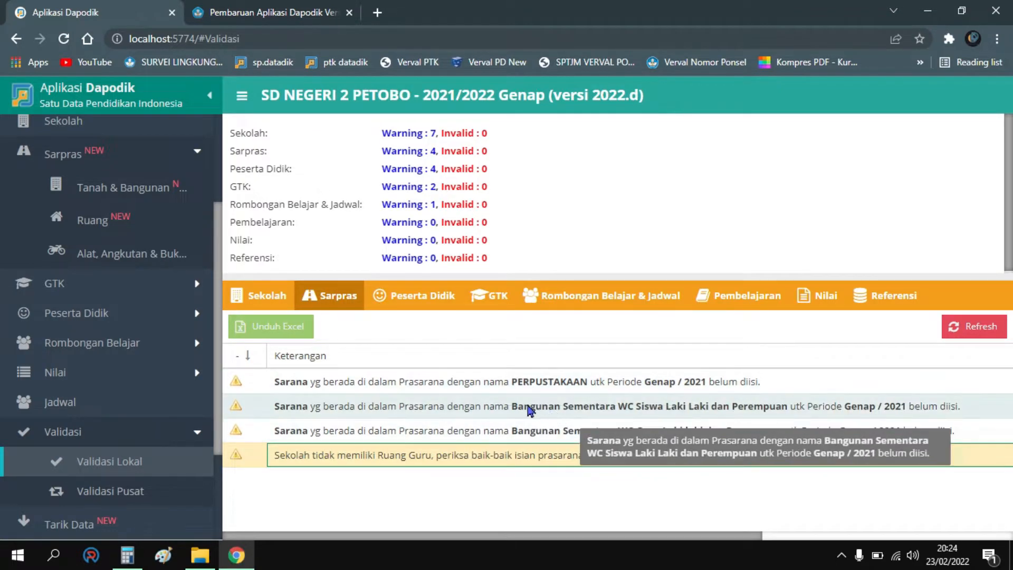
- Show the Alat records of the room PERPUSTAKAAN and look through their columns and the end of the list
click(422, 388)
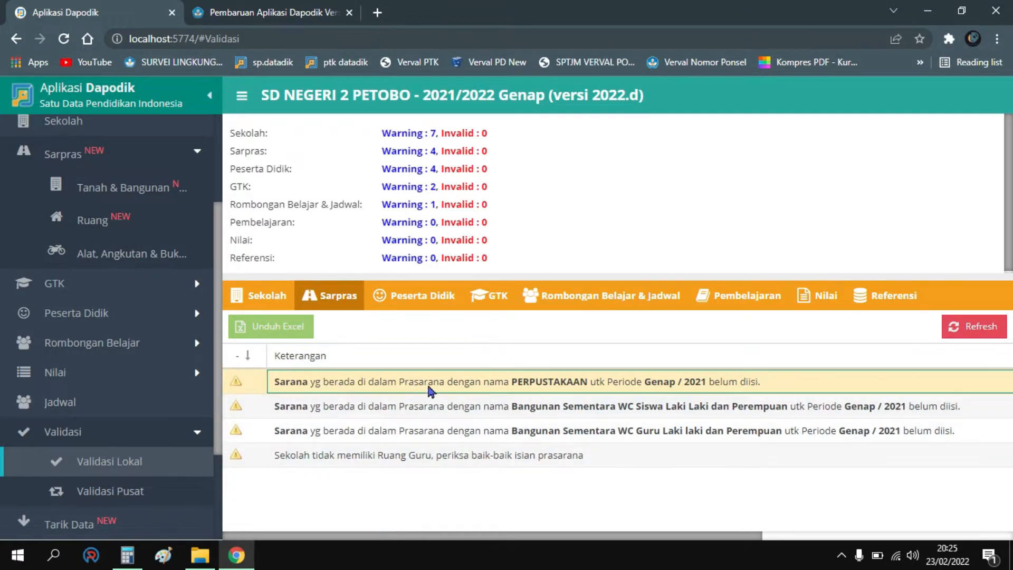
click(153, 254)
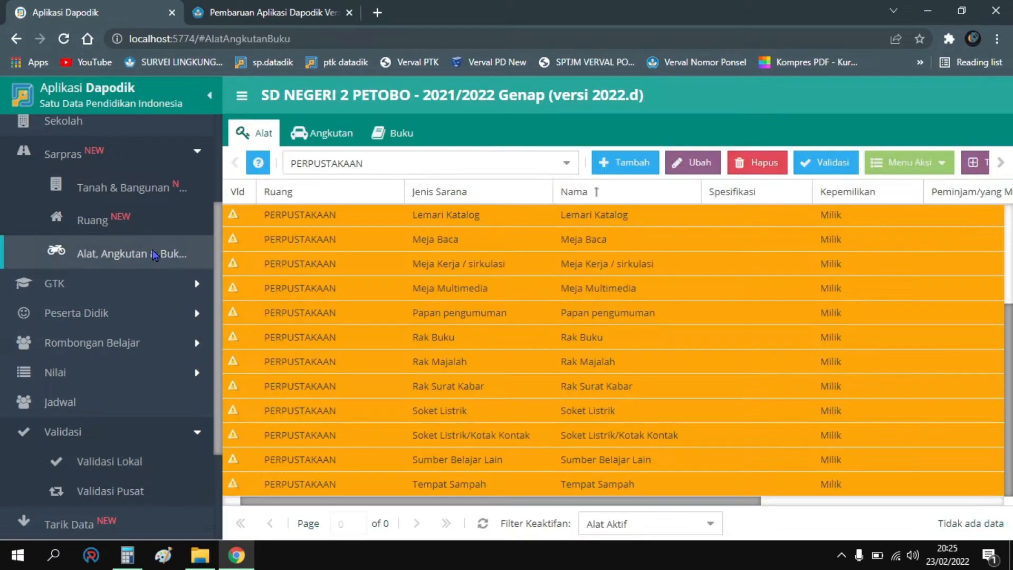
click(567, 163)
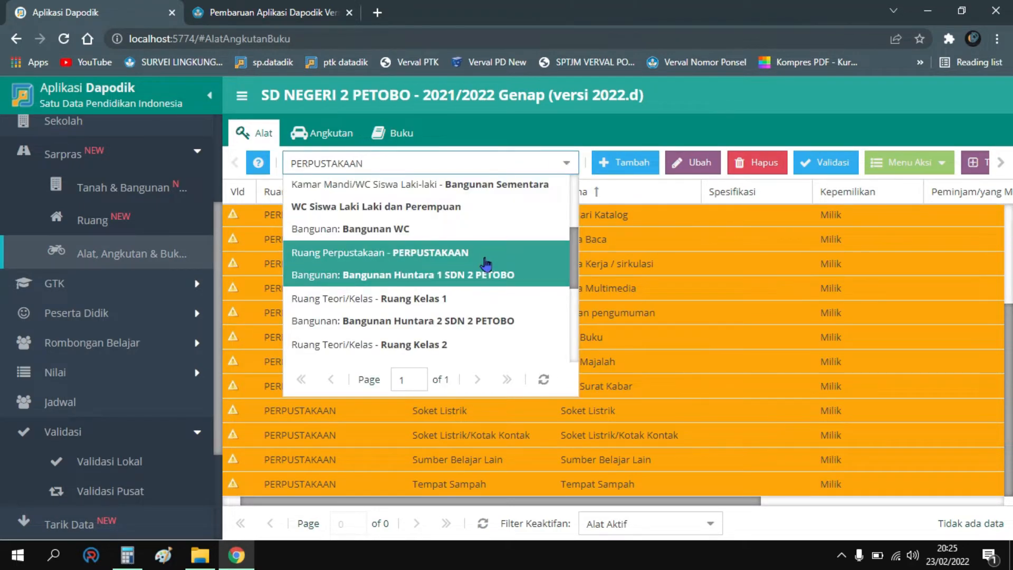
click(486, 264)
drag(562, 501, 742, 520)
drag(1011, 468, 1012, 440)
drag(718, 505, 458, 502)
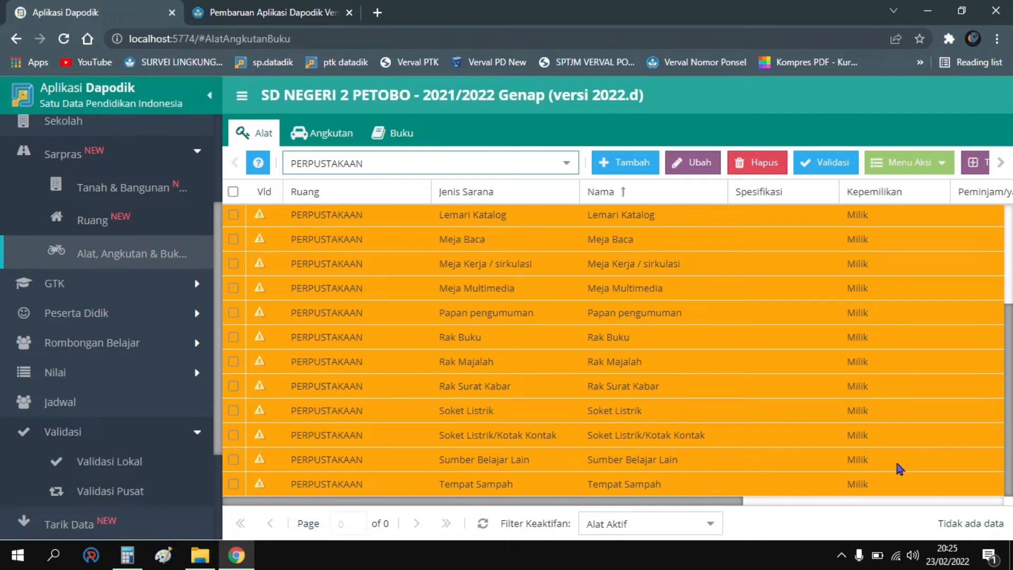
drag(714, 502, 701, 524)
drag(1012, 377, 997, 414)
- Register the Tempat Sampah item of PERPUSTAKAAN by saving its Alat form with the prefilled values
click(320, 490)
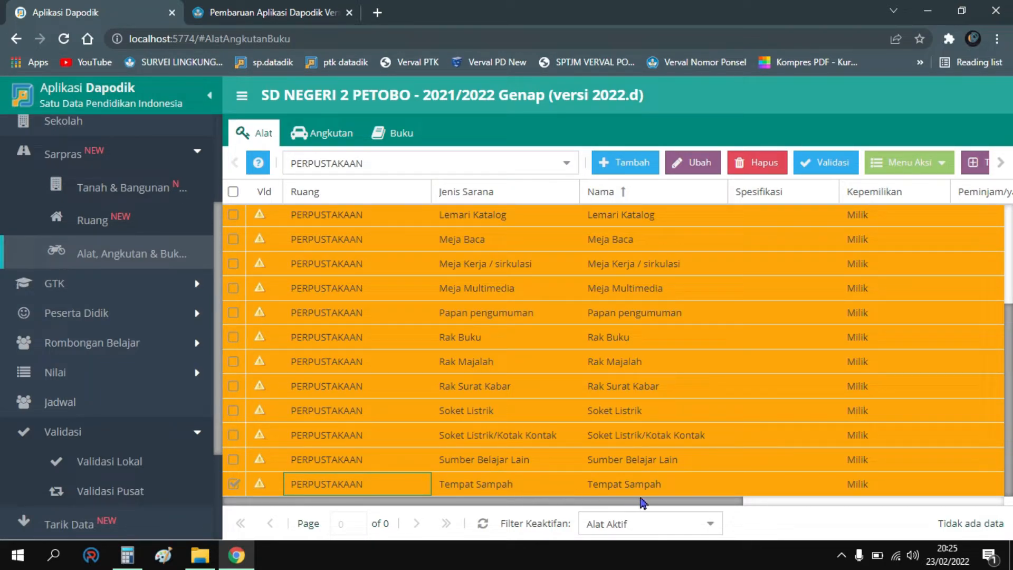
click(702, 165)
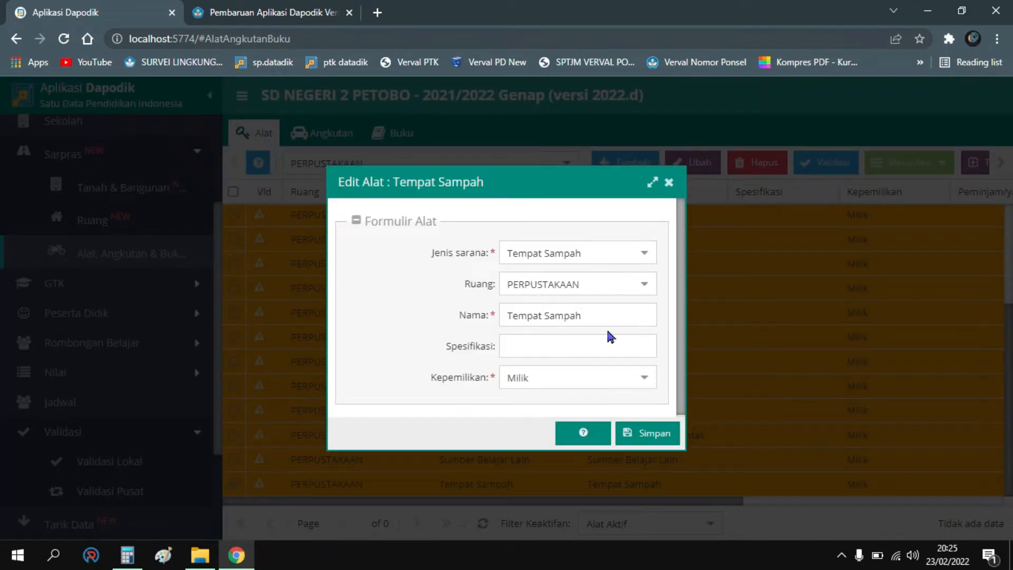
click(642, 437)
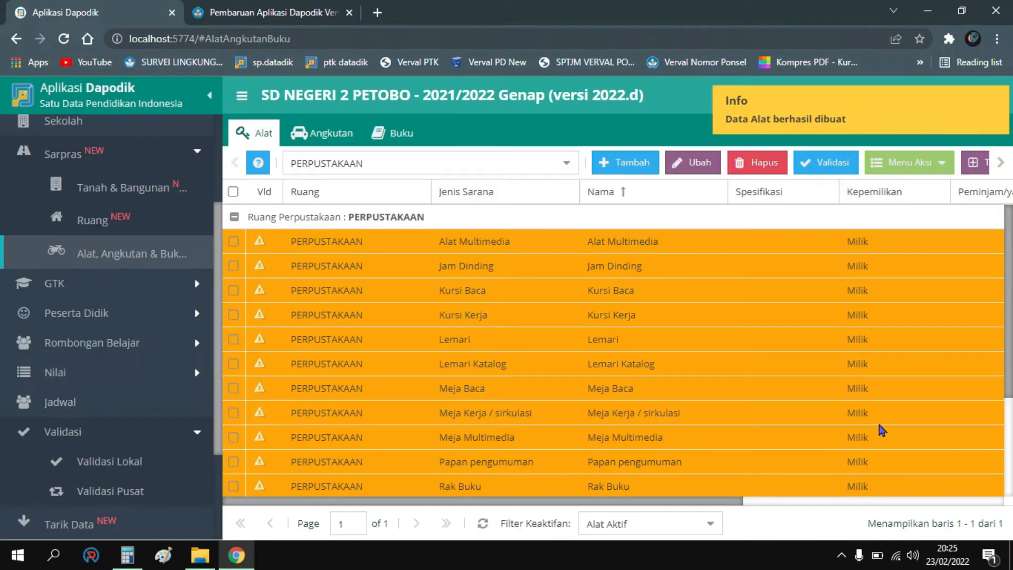
- Fill in the 2021/2022 periodic data of Tempat Sampah in PERPUSTAKAAN with Jumlah total 1 and Jumlah laik 1, and save it
scroll(867, 391, down, 3)
click(698, 485)
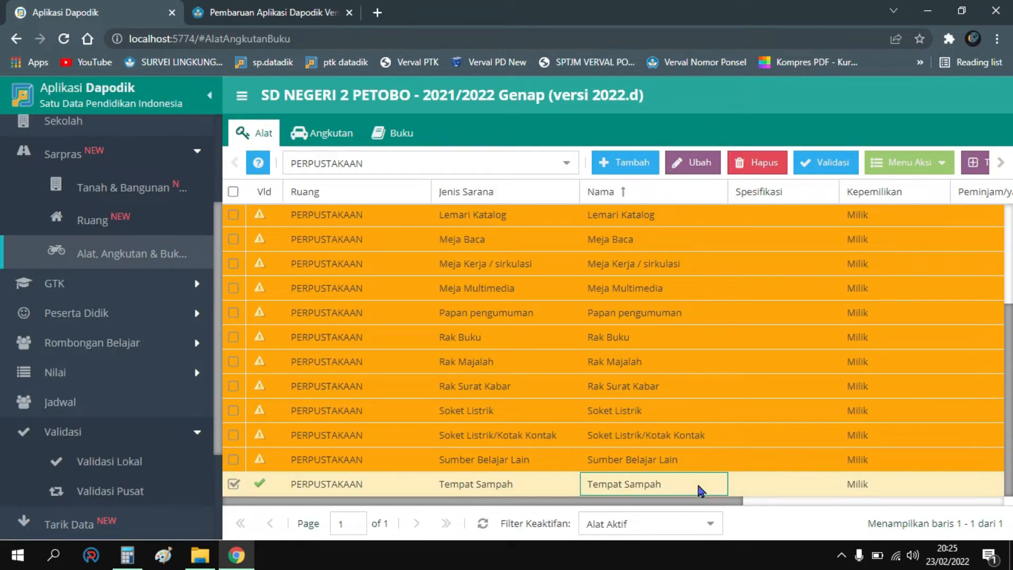
drag(678, 502, 863, 525)
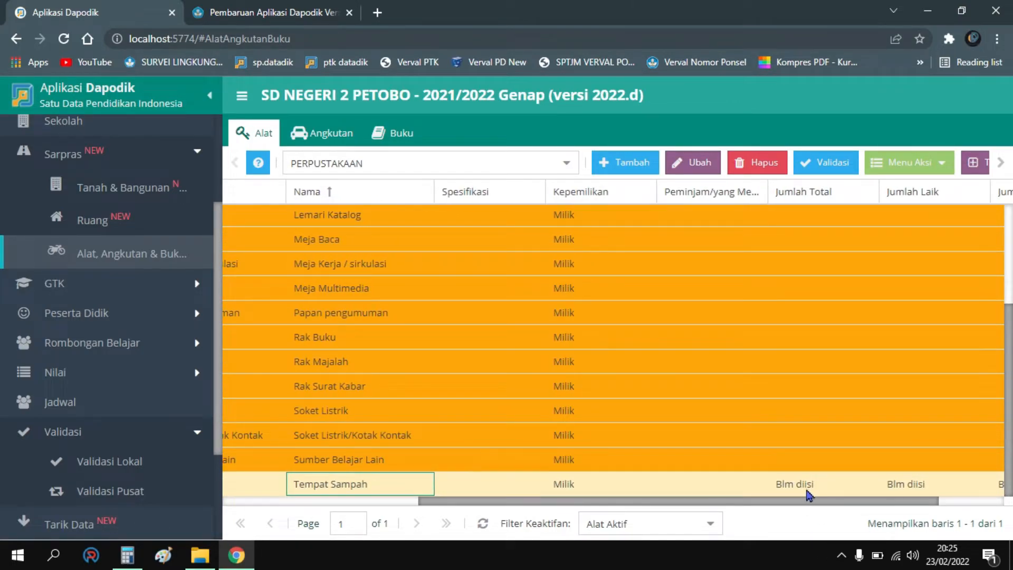
click(805, 486)
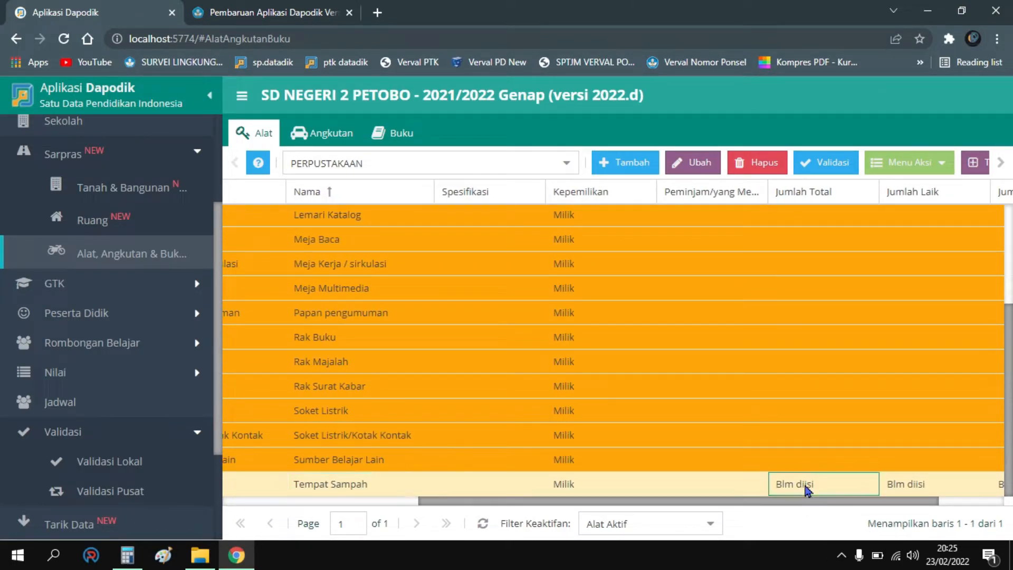
click(932, 163)
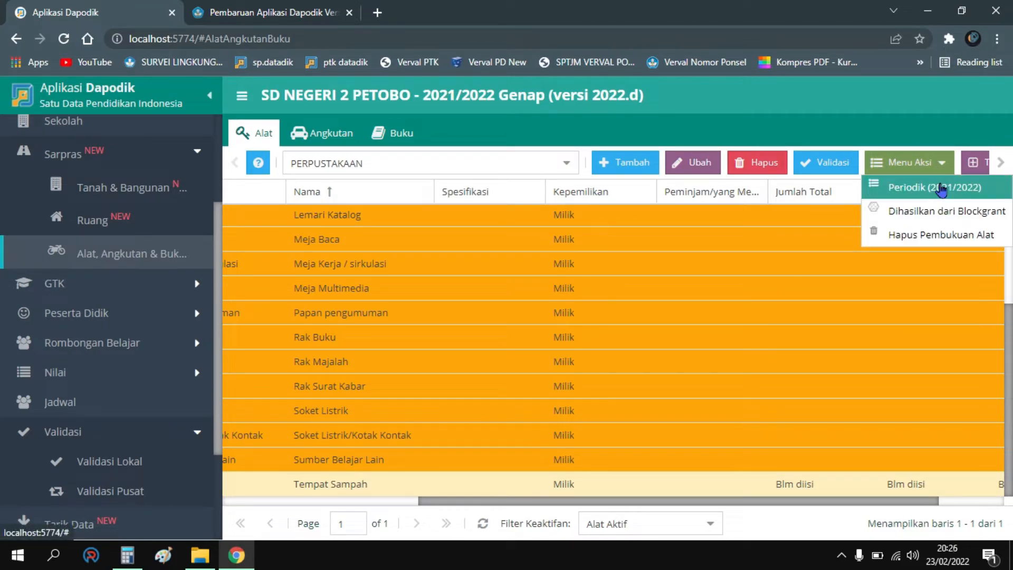
click(940, 189)
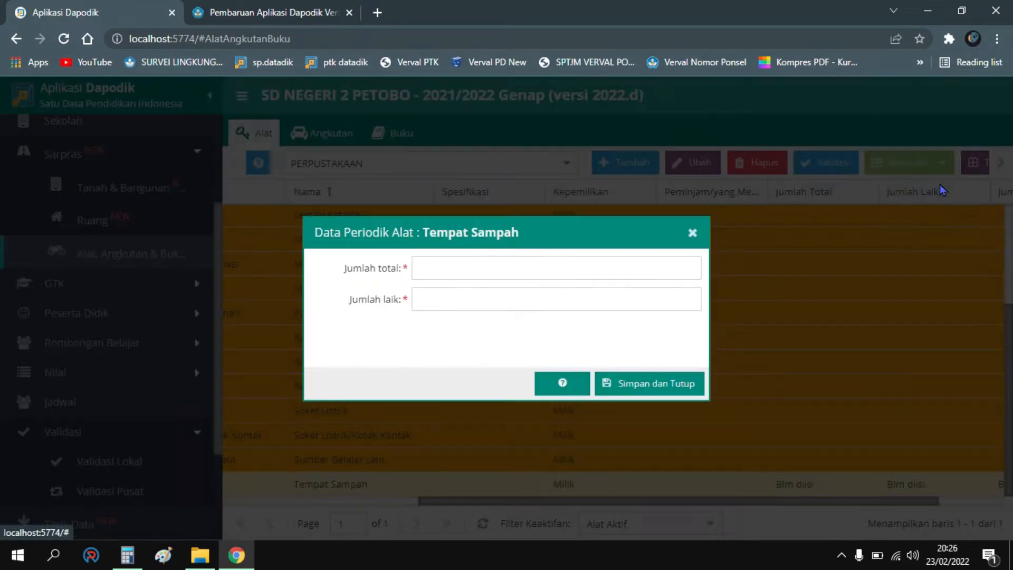
click(451, 269)
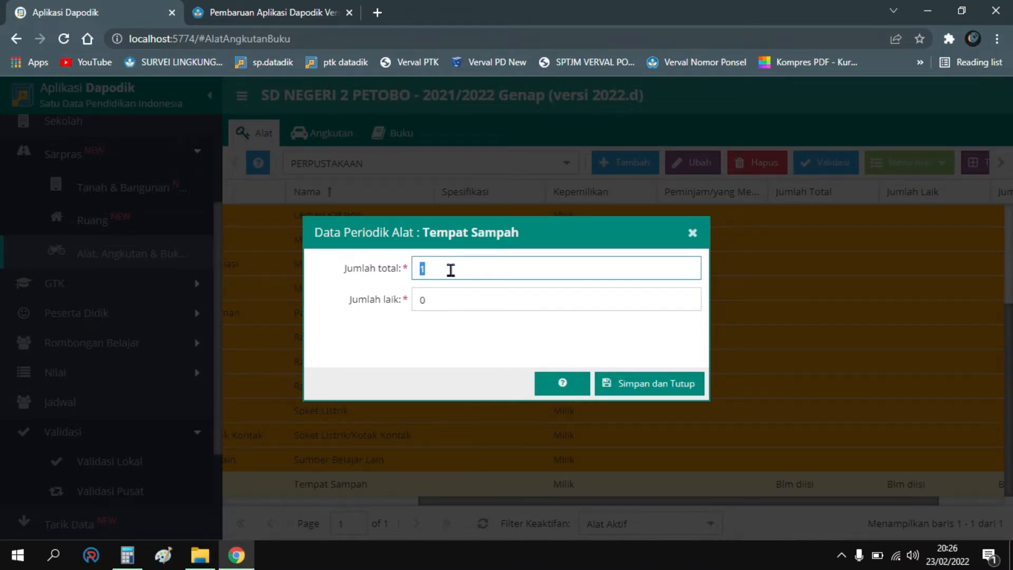
click(441, 300)
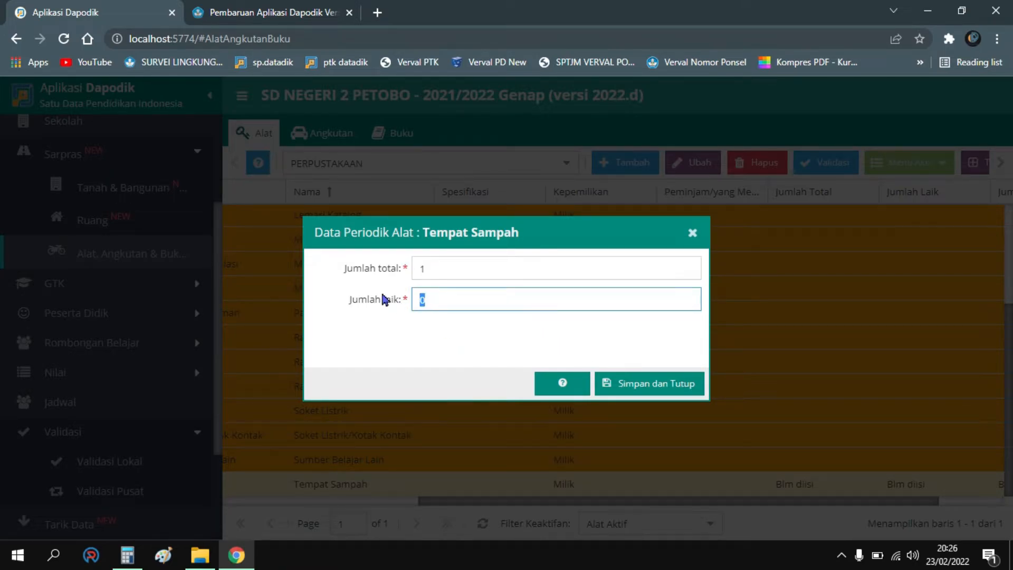
click(433, 269)
click(444, 298)
text(1)
click(631, 388)
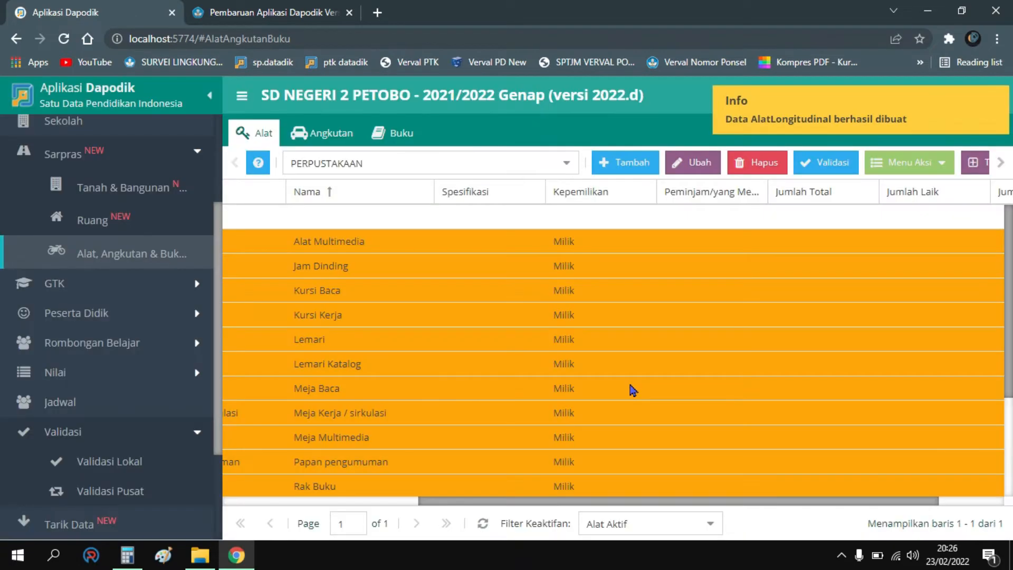
- Refresh the Sarpras results in Validasi Lokal and read the warnings about the two WC rooms
click(177, 462)
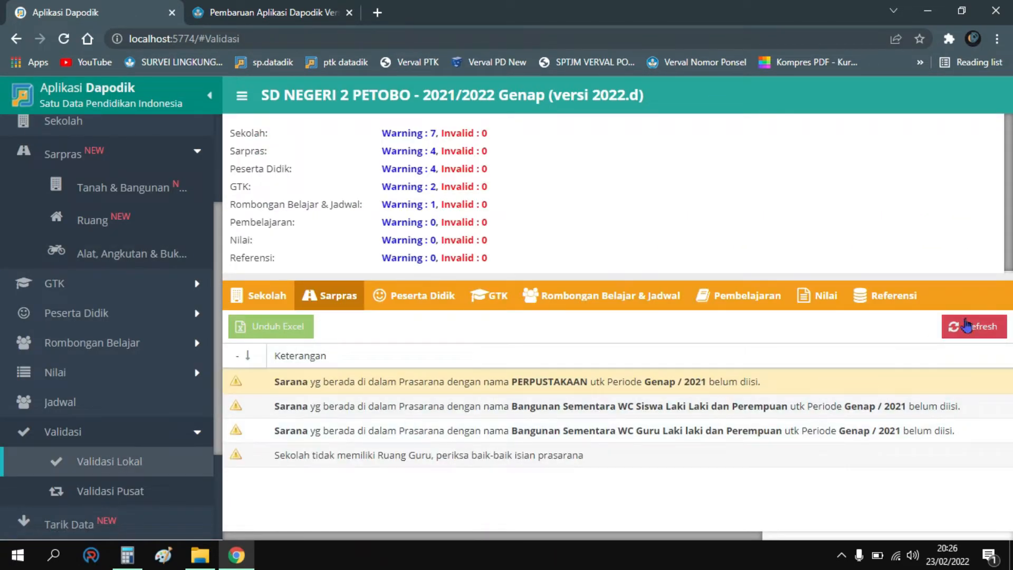
click(975, 330)
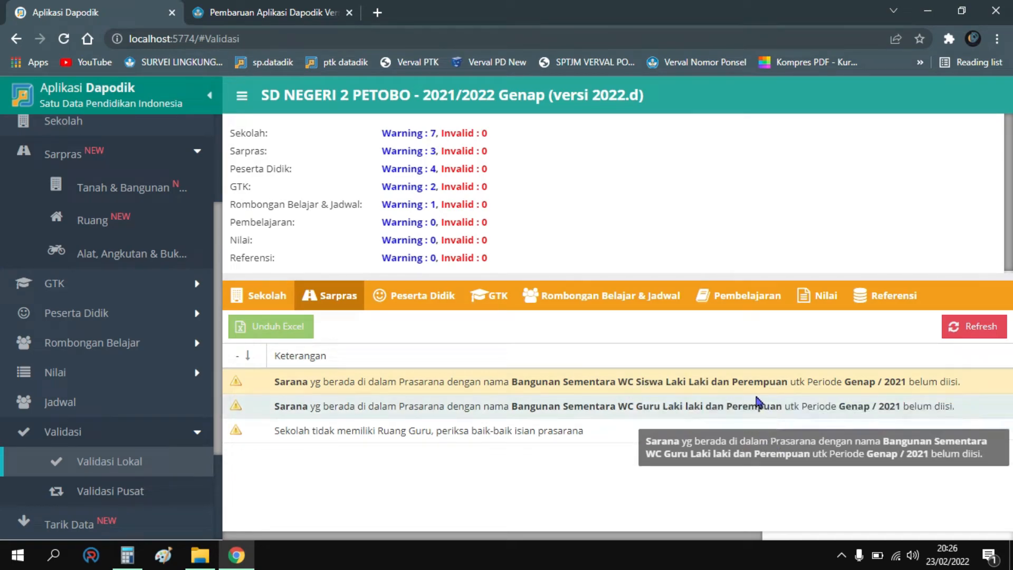
scroll(438, 383, right, 2)
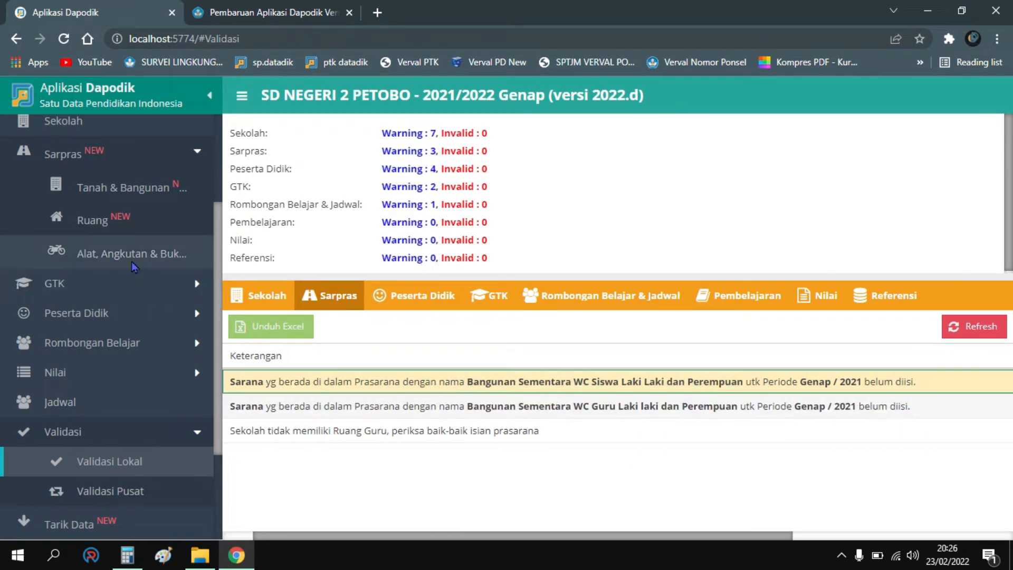
- Show the Alat records of the room Bangunan Sementara WC Guru Laki laki dan Perempuan and review their columns
click(135, 259)
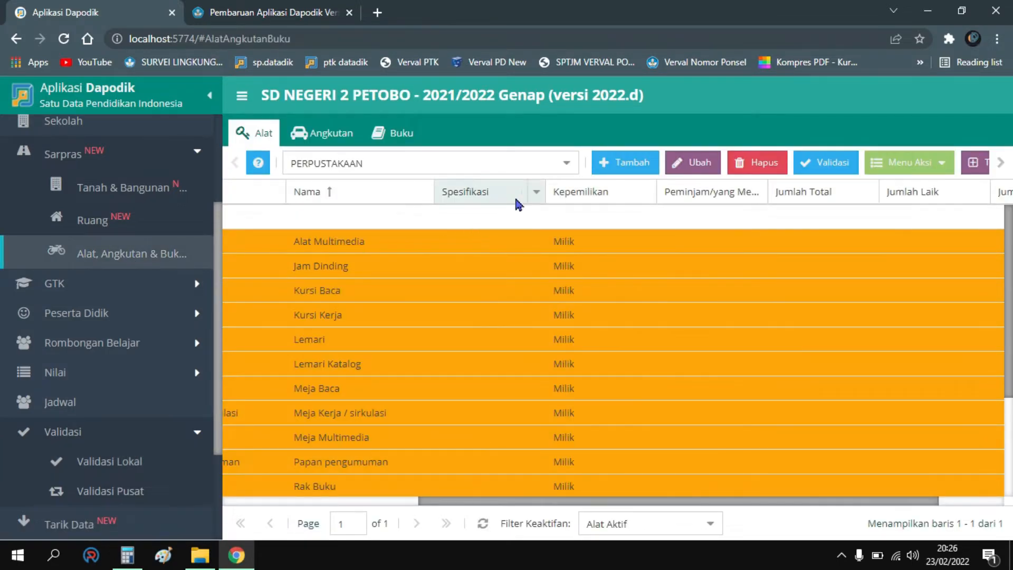
click(566, 164)
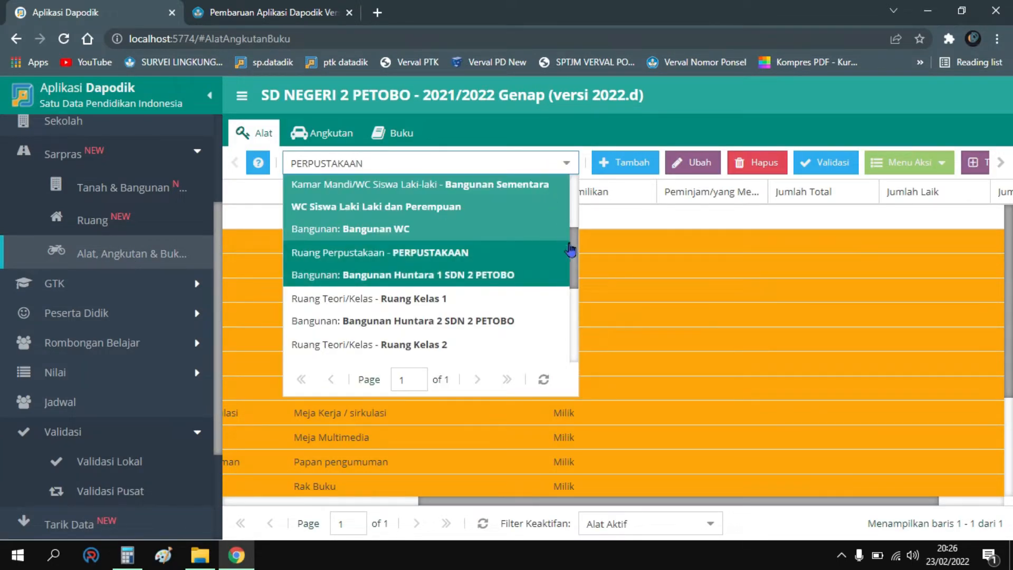
scroll(574, 248, up, 3)
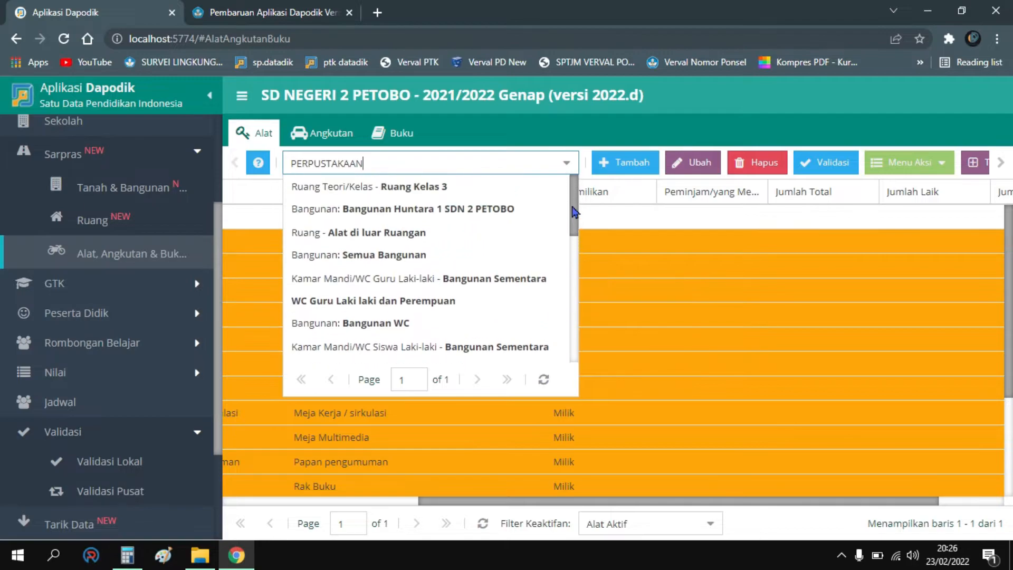
click(504, 301)
drag(638, 505, 666, 522)
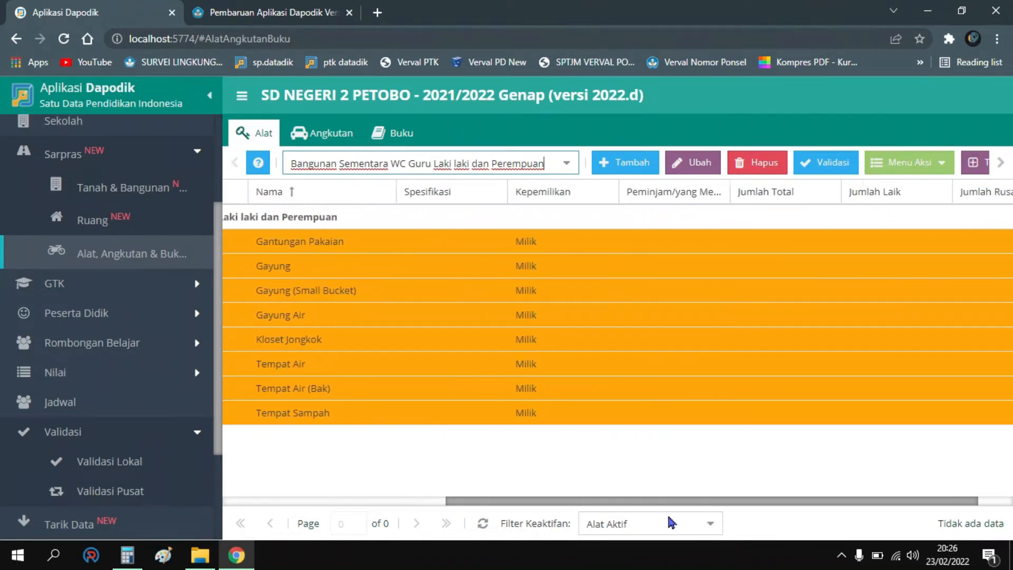
drag(793, 507, 432, 509)
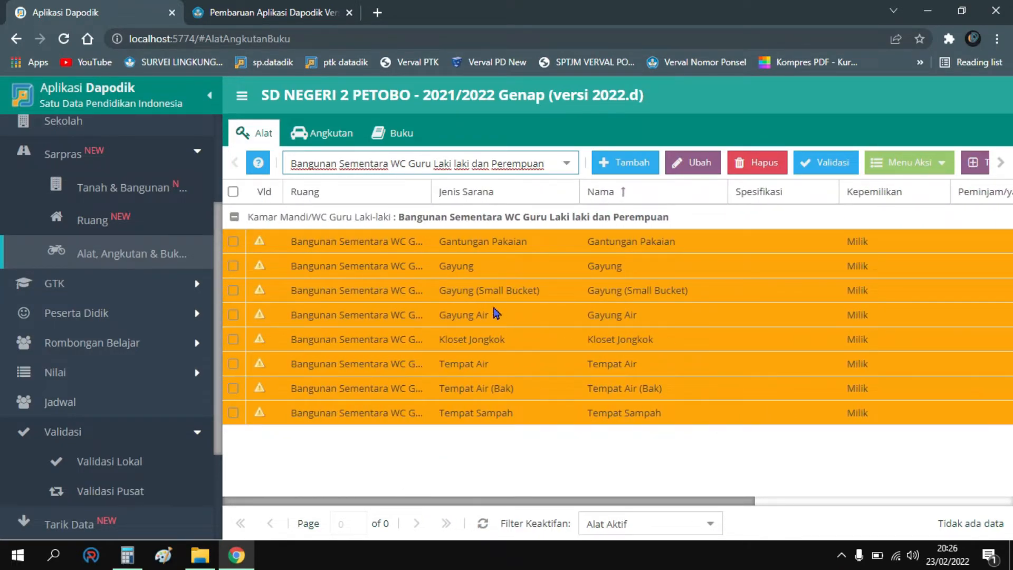
- Register the Gayung Air item of the WC Guru room by saving its Alat form with the prefilled values
click(615, 319)
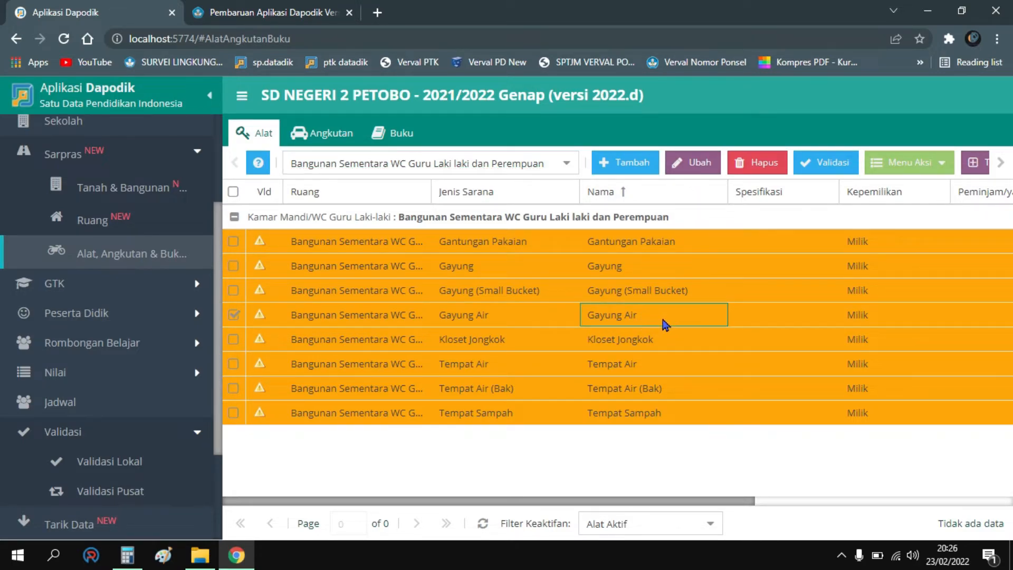
click(662, 271)
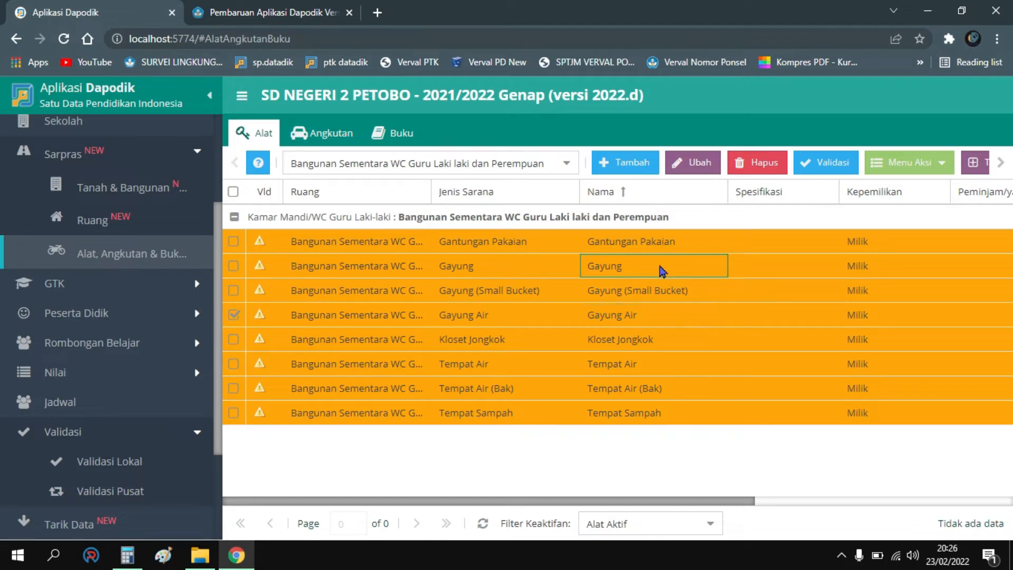
click(652, 316)
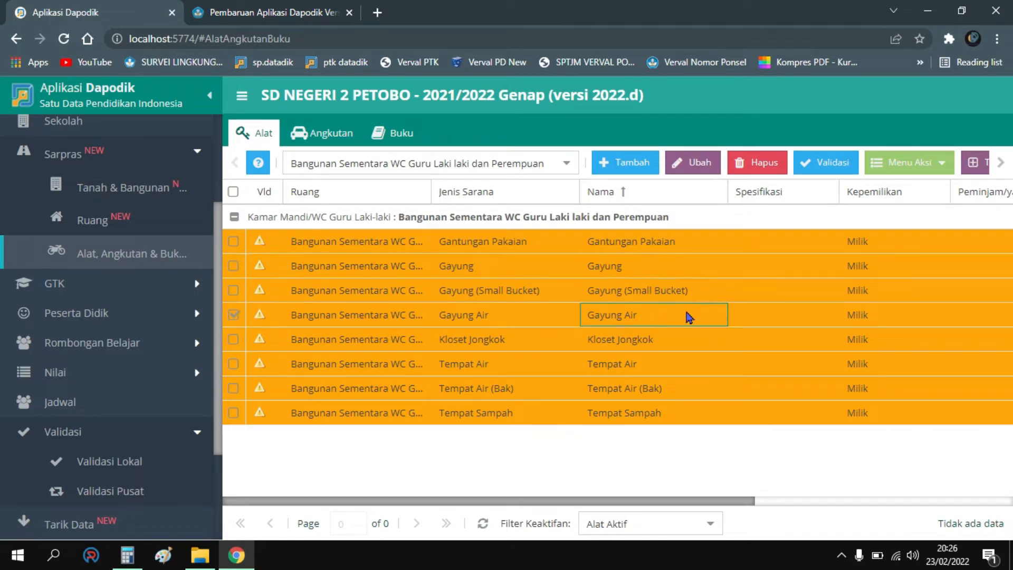
click(692, 163)
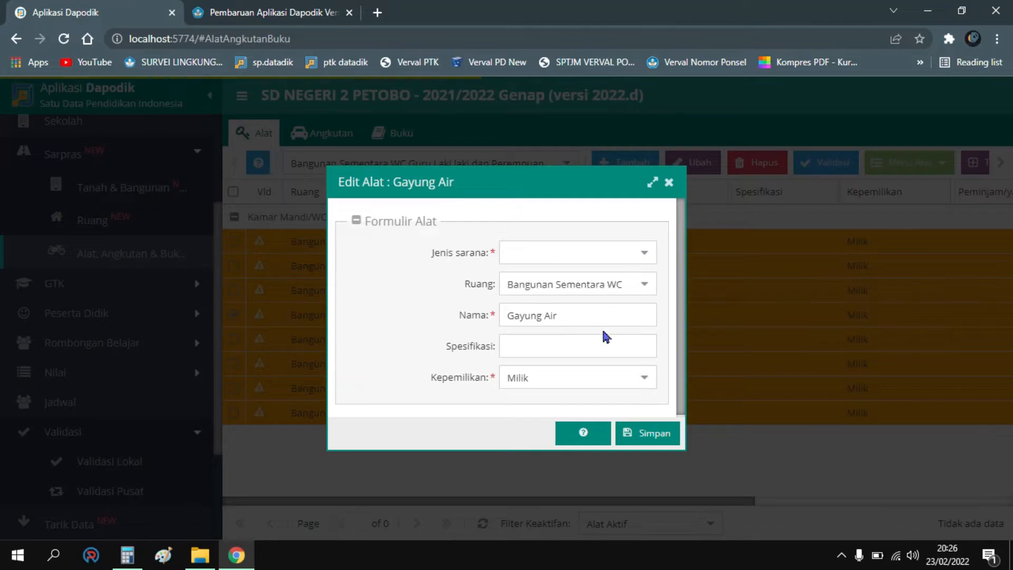
click(632, 437)
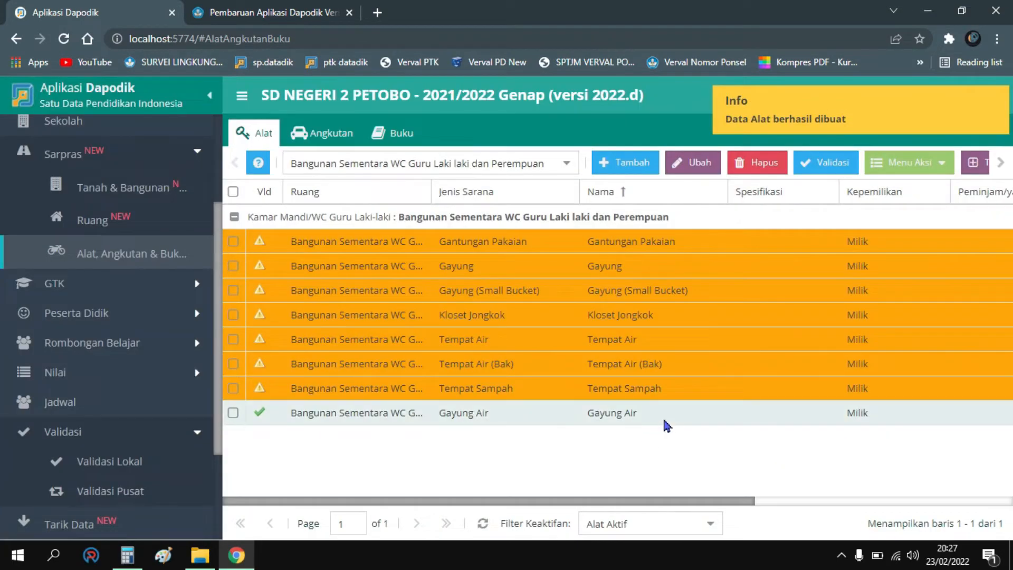
- Fill in the 2021/2022 periodic data of Gayung Air with Jumlah total 1 and Jumlah laik 1, and save it
click(644, 414)
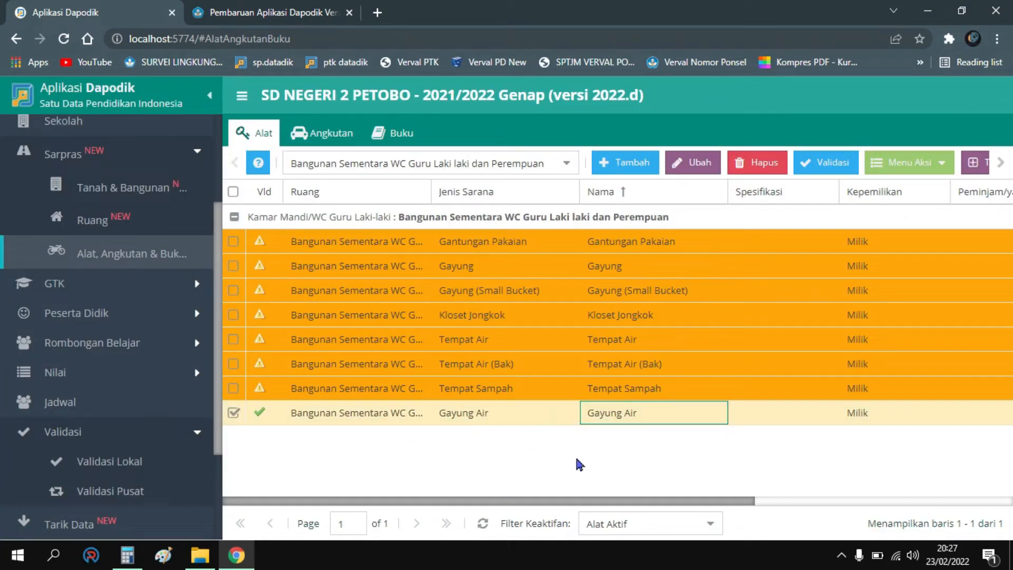
drag(588, 503, 708, 518)
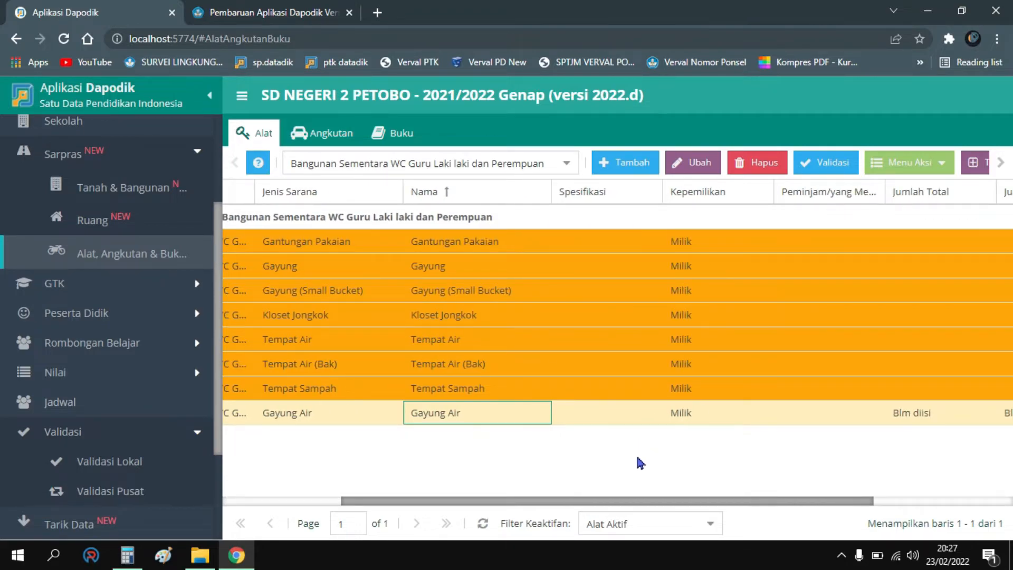
drag(640, 502, 810, 520)
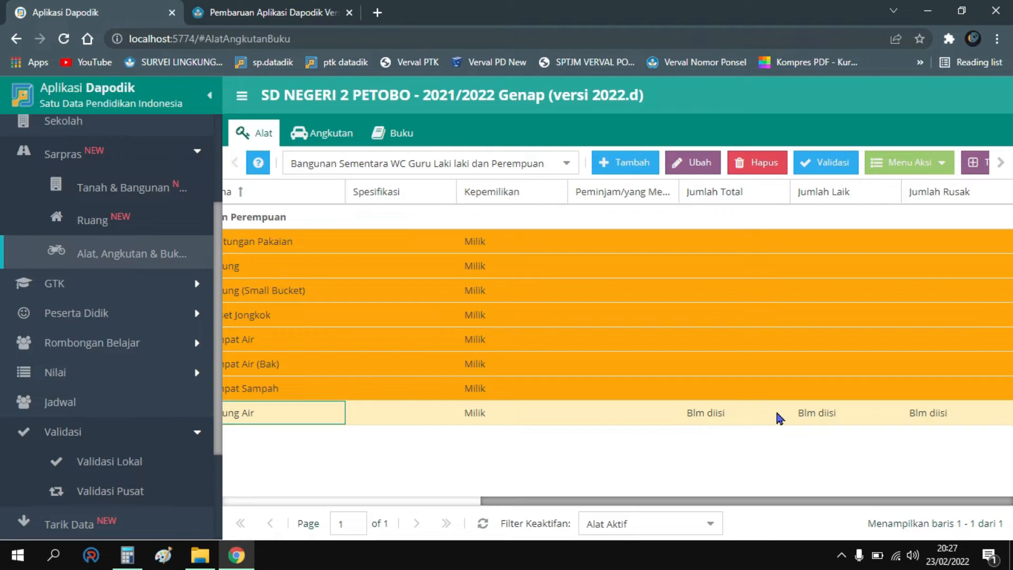
click(933, 168)
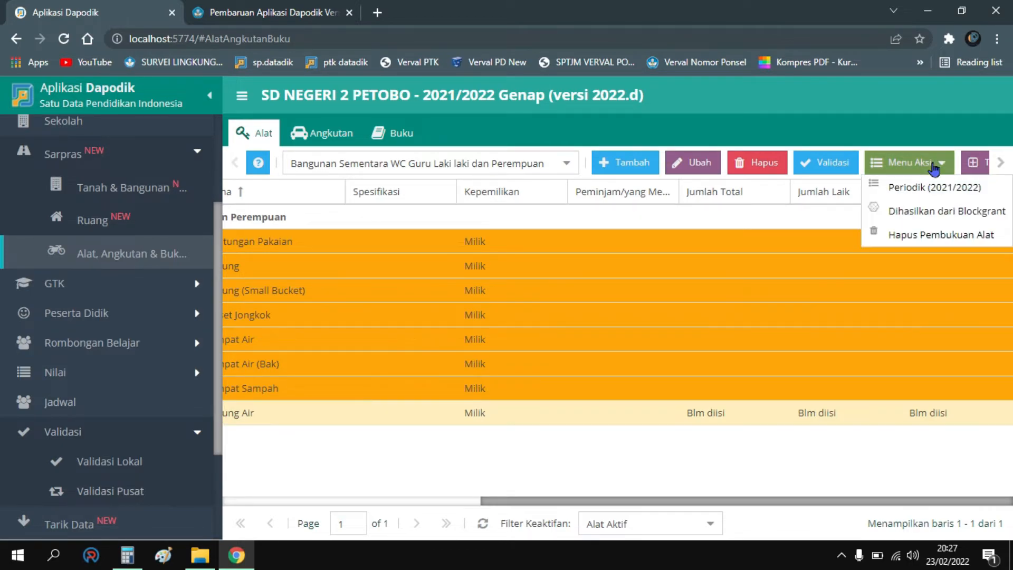
click(931, 188)
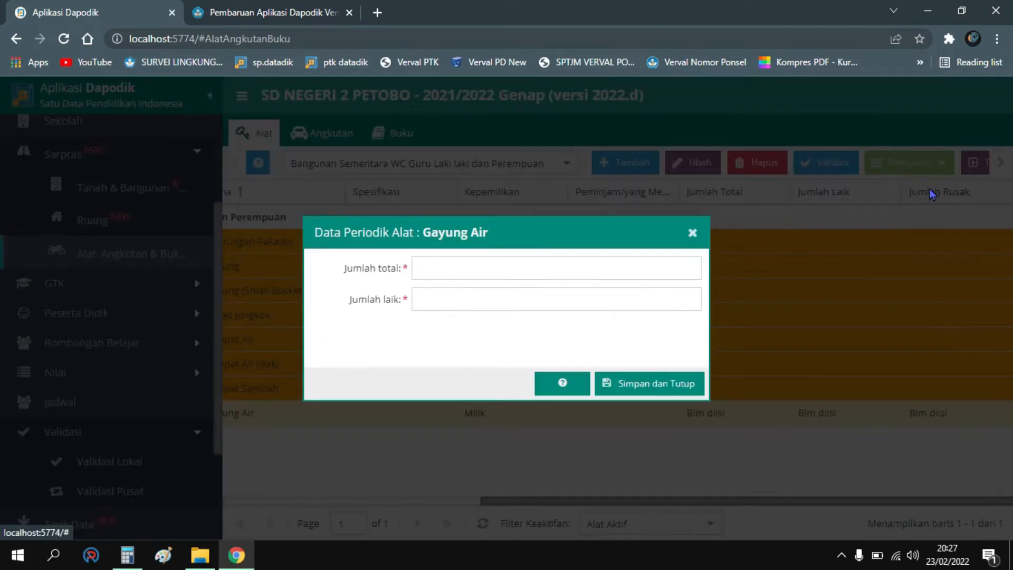
click(438, 299)
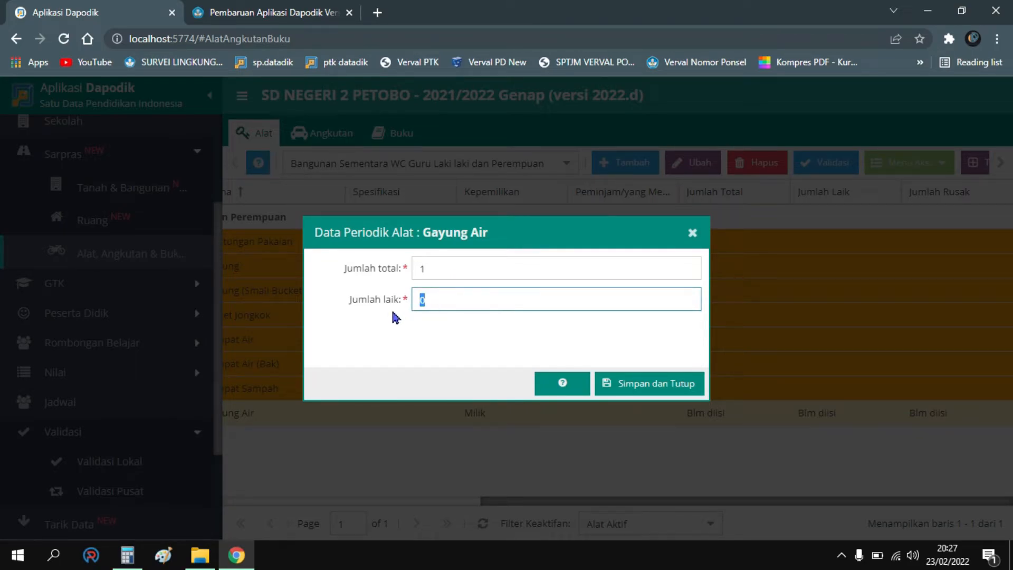
text(1)
click(639, 385)
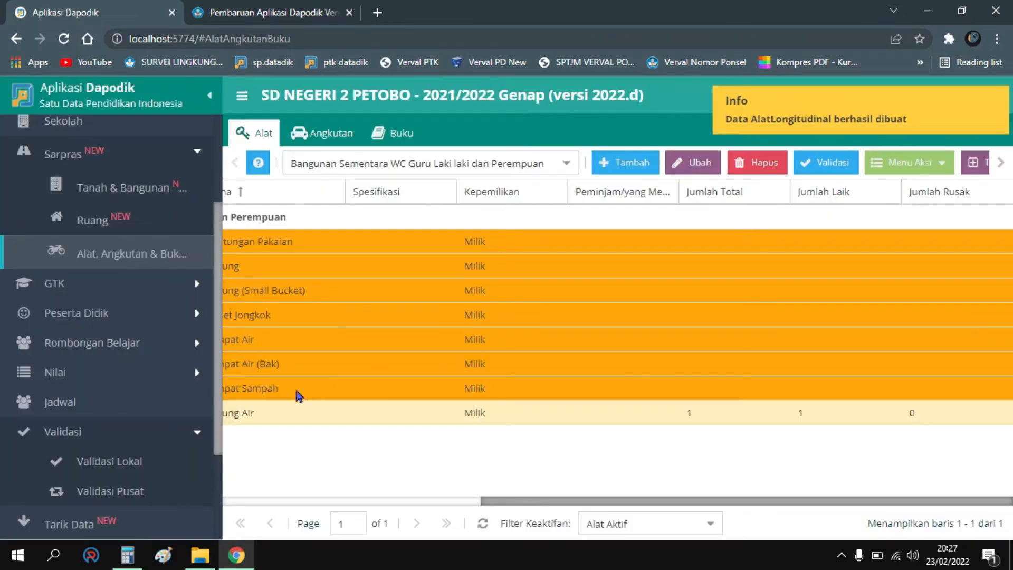
- Refresh the Sarpras results in Validasi Lokal again and read the remaining warnings
click(157, 458)
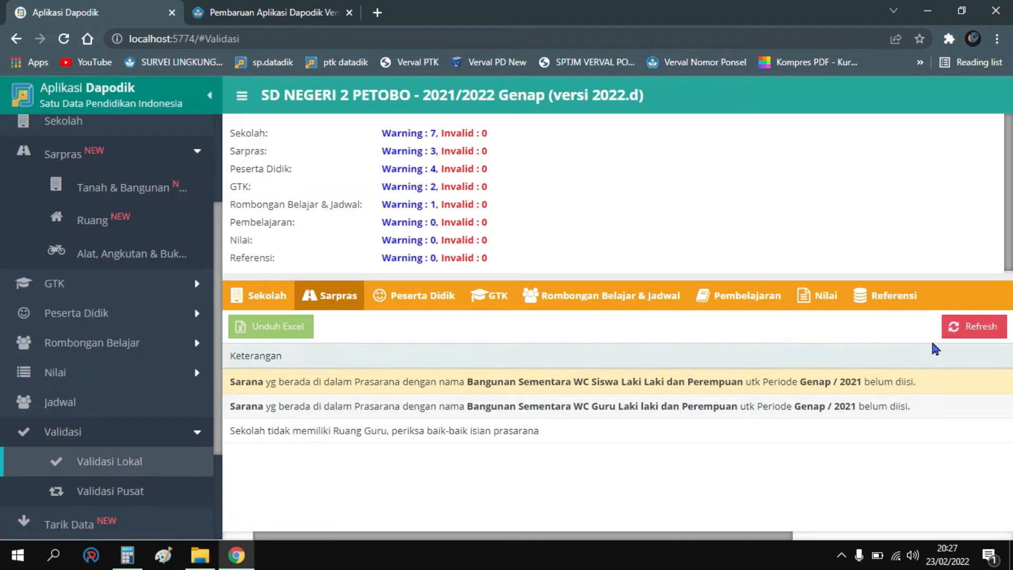
click(975, 327)
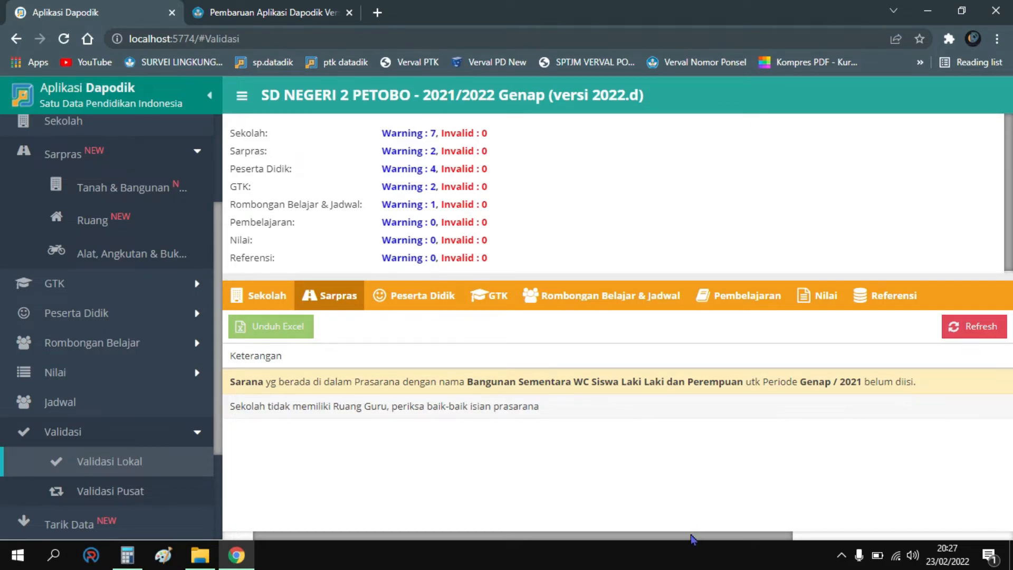
drag(685, 541, 546, 526)
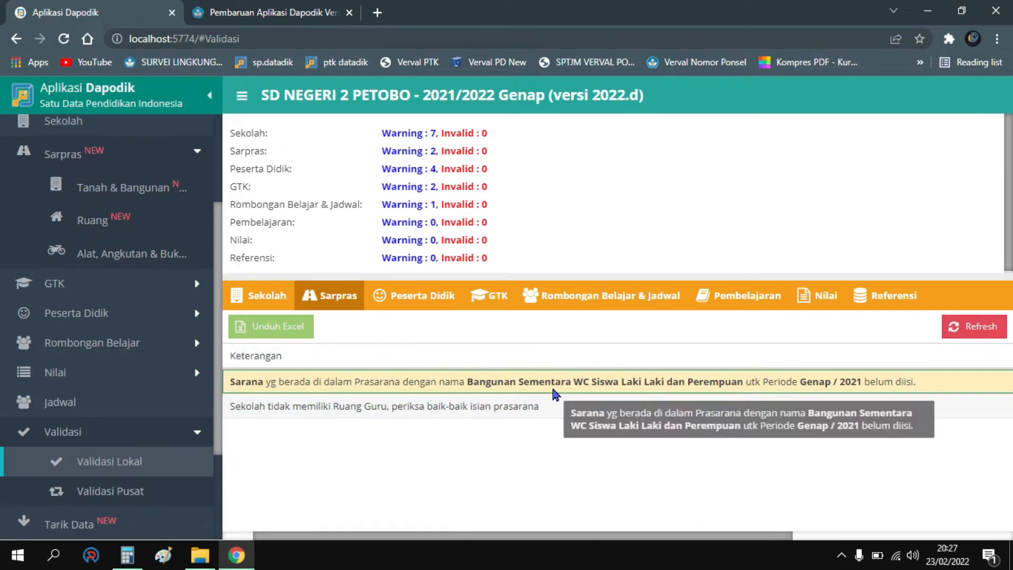
click(468, 372)
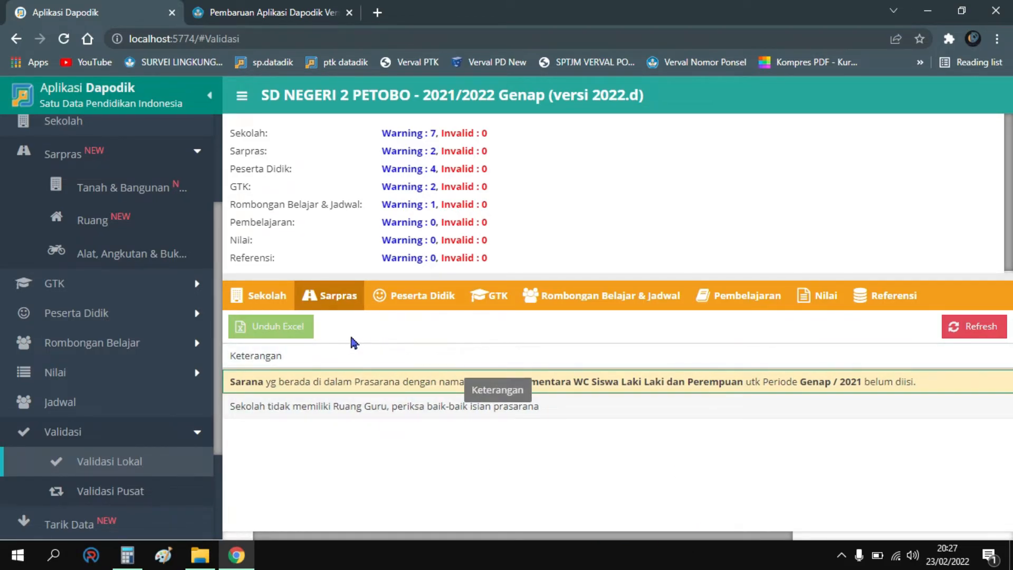
- Examine the Sekolah warnings in Validasi Lokal about differences between data dinamis and sarpras room data
click(264, 300)
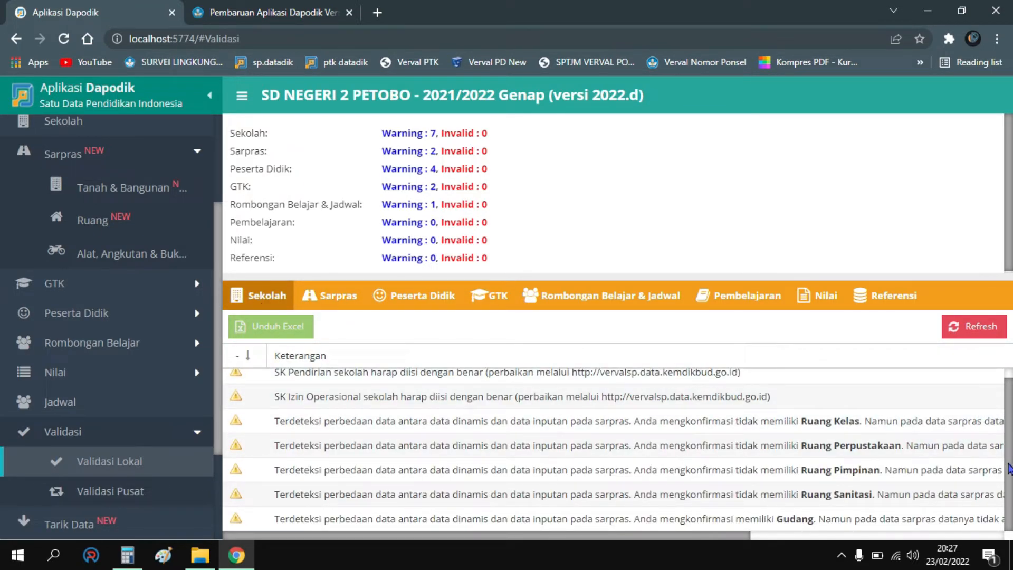
drag(744, 536, 890, 504)
drag(1007, 433, 1009, 508)
drag(744, 543, 554, 565)
scroll(544, 525, right, 1)
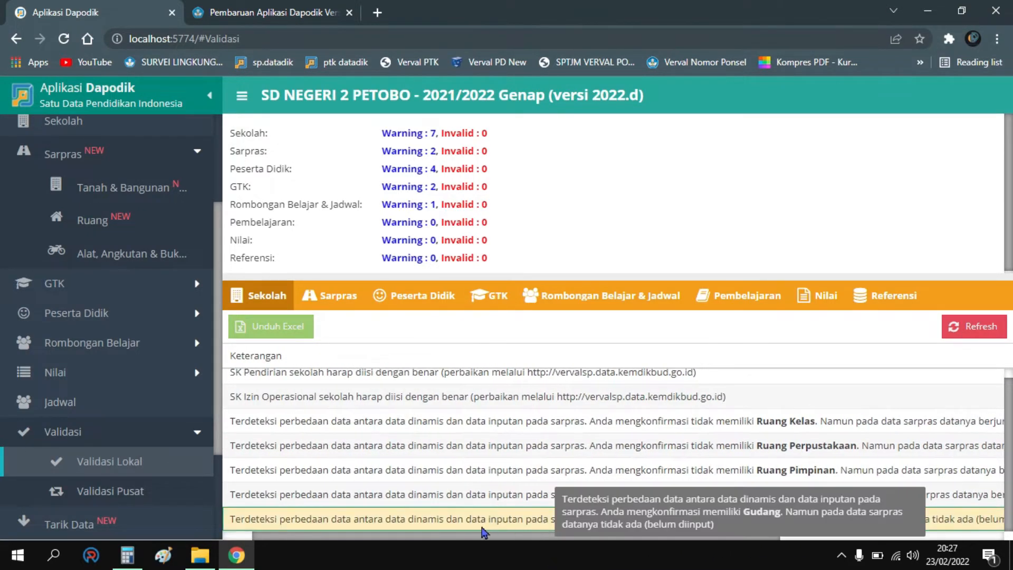
drag(363, 539, 563, 554)
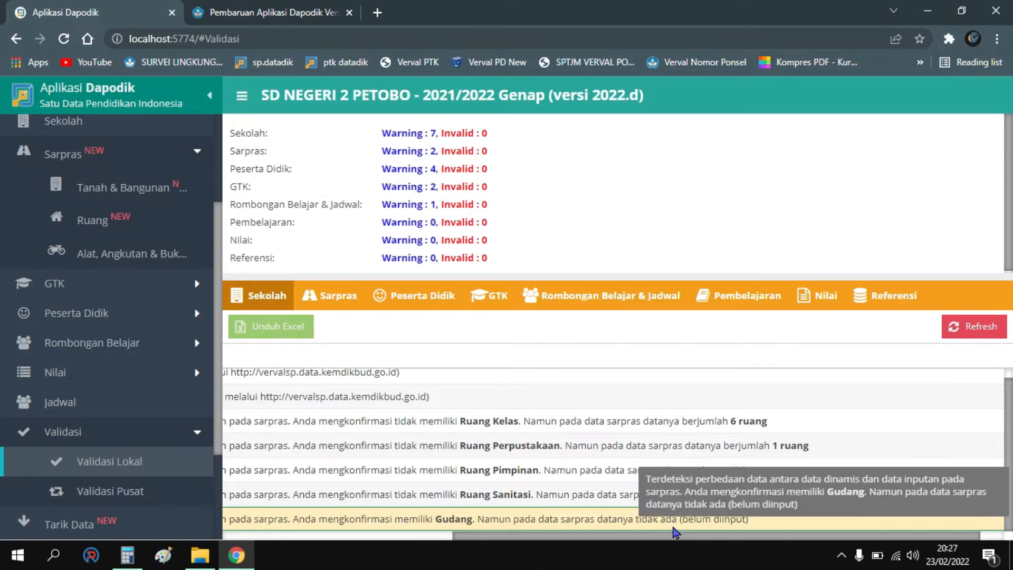
drag(657, 536, 549, 540)
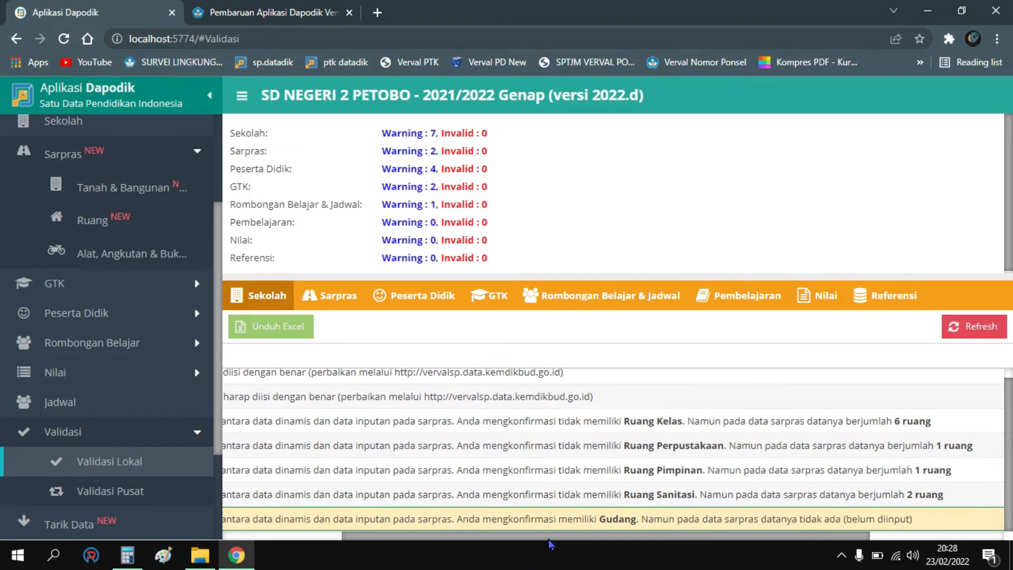
click(653, 423)
drag(665, 539, 784, 538)
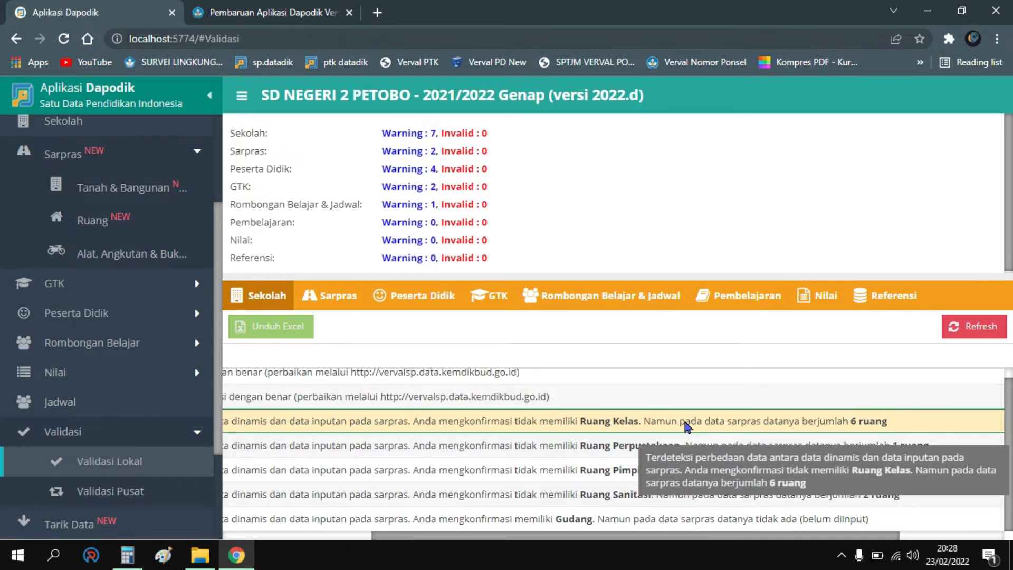
drag(652, 539, 503, 538)
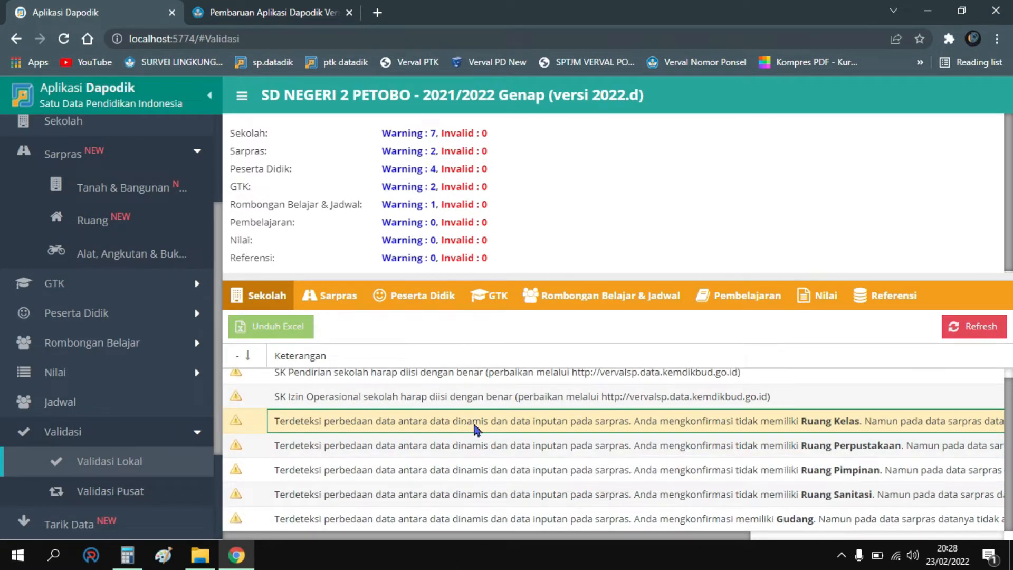
- Add a Ruang Kelas question with Jawaban 1 to the school's Data Dinamis and save it
scroll(155, 223, up, 3)
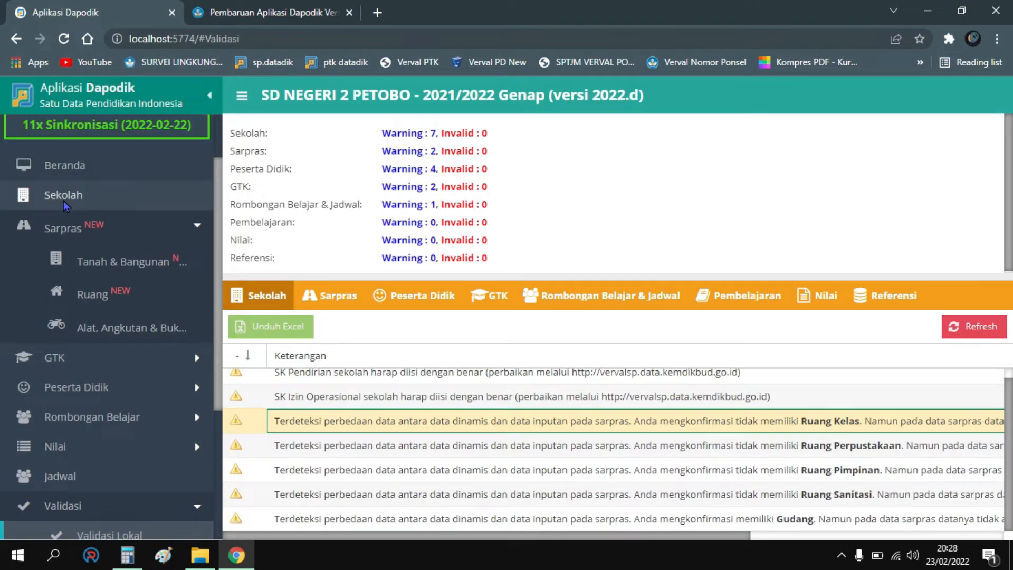
click(63, 202)
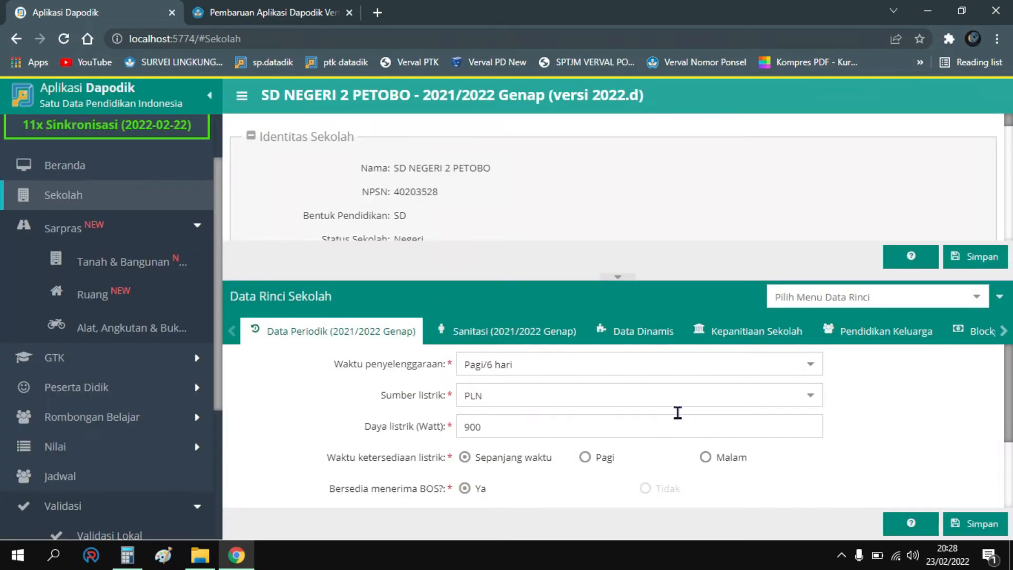
click(643, 336)
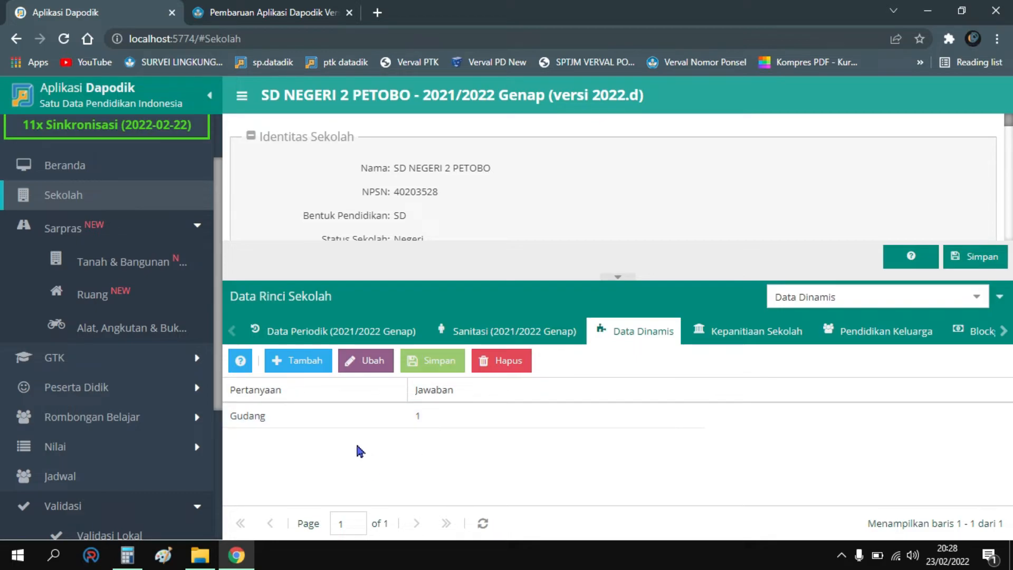
click(303, 362)
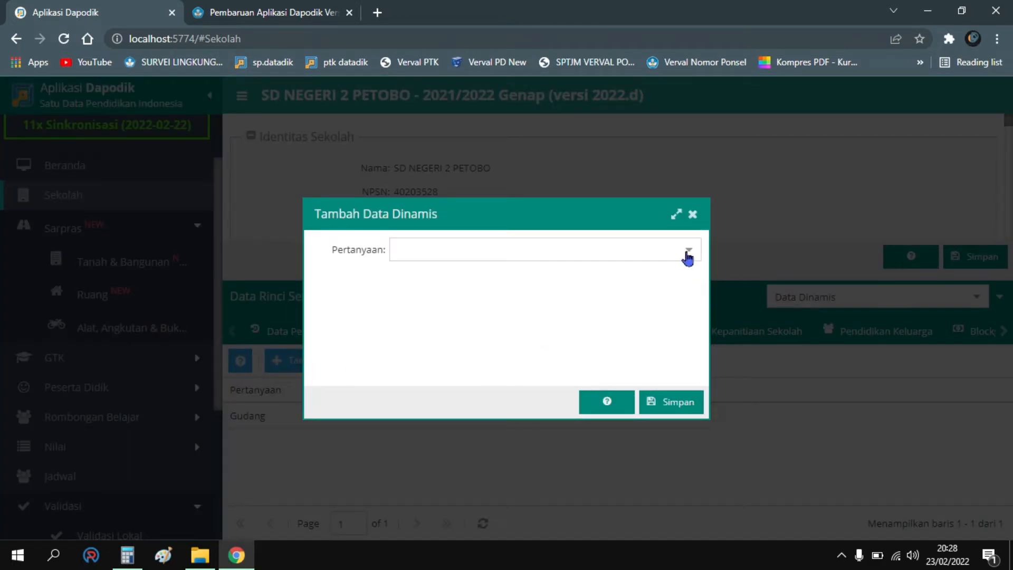
click(690, 252)
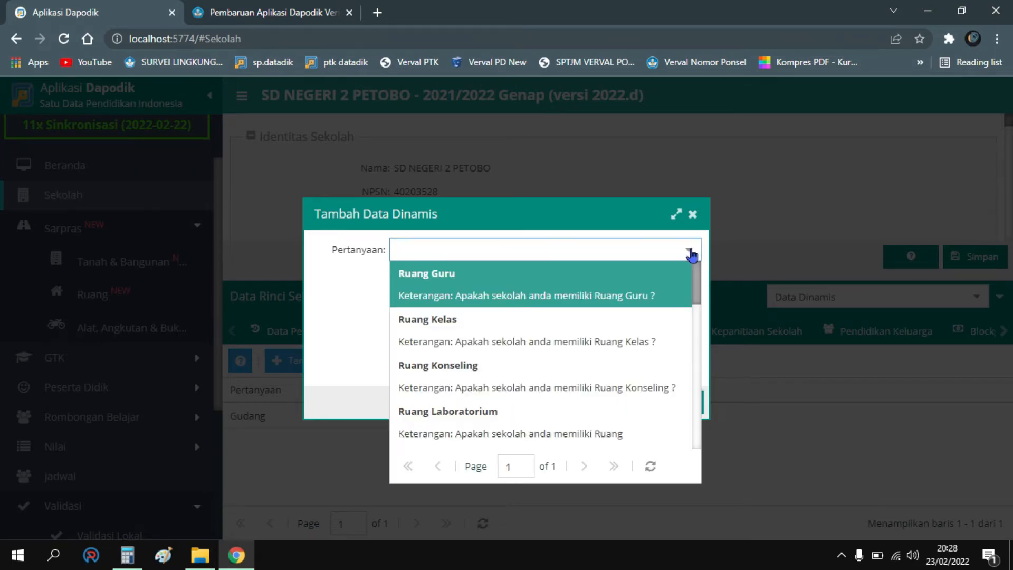
click(438, 342)
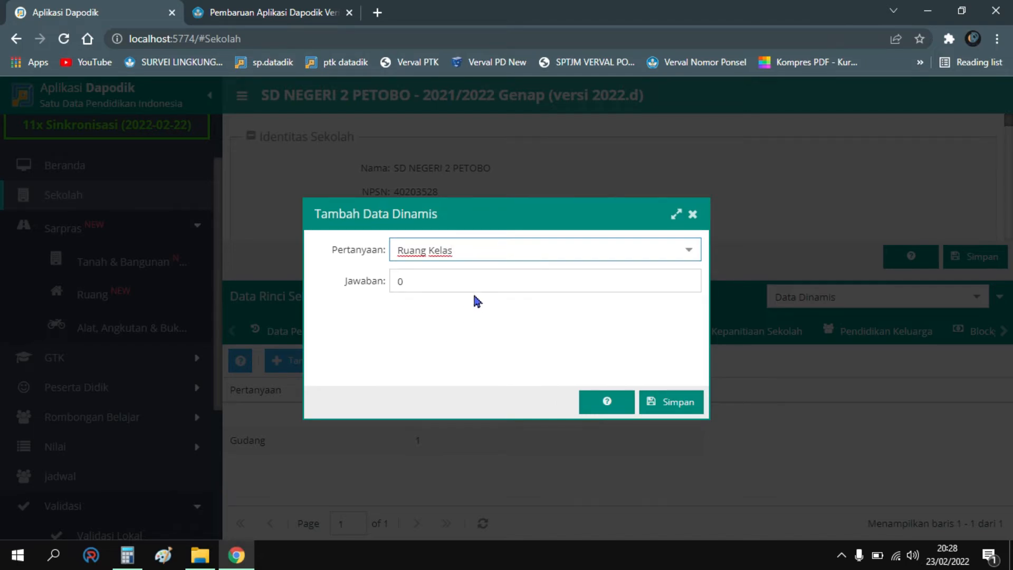
click(690, 252)
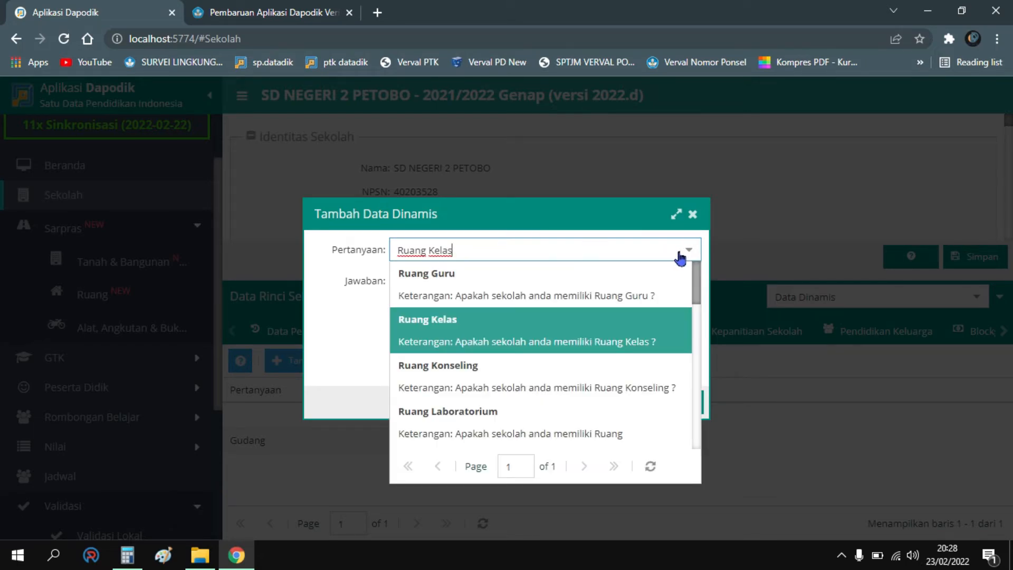
click(600, 348)
click(483, 282)
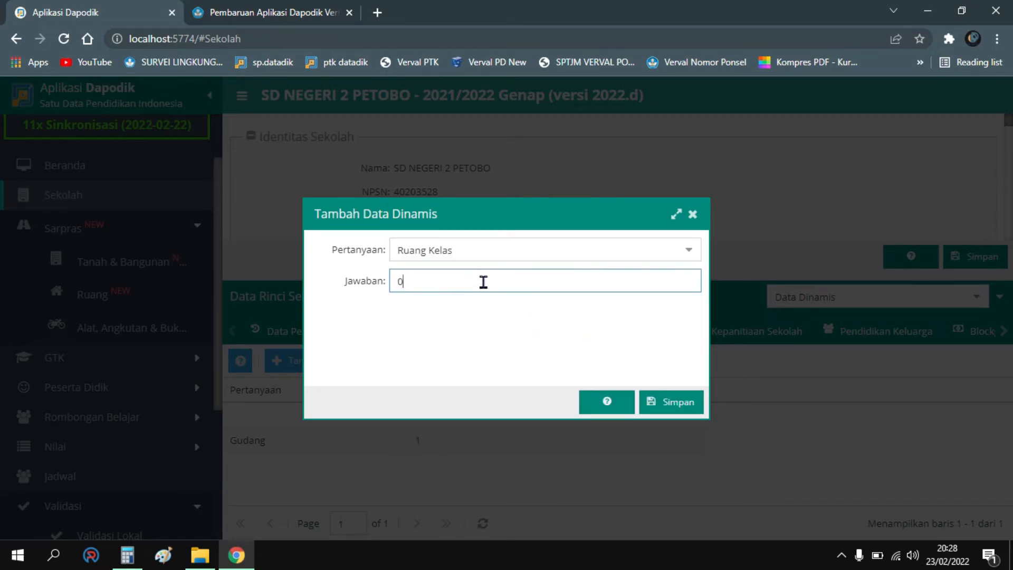
text(1)
click(674, 411)
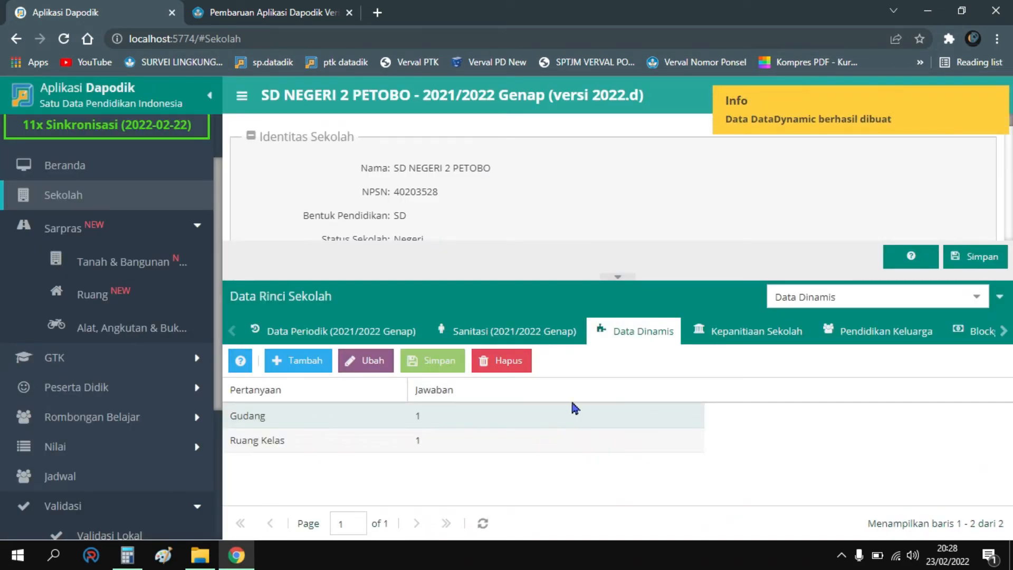
- Refresh the Sekolah results in Validasi Lokal and read the remaining room warnings, including the one about Gudang
click(160, 525)
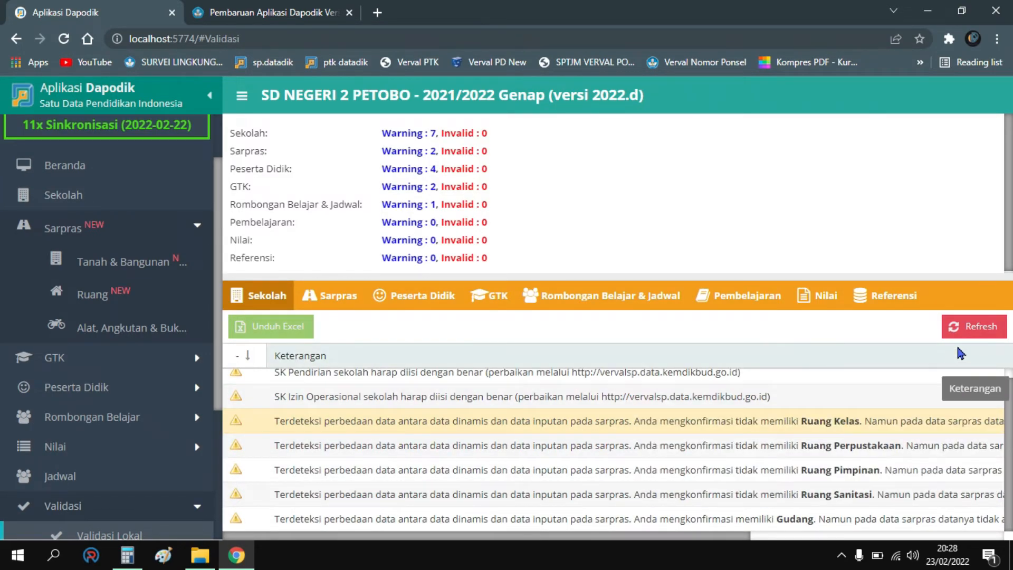
click(970, 328)
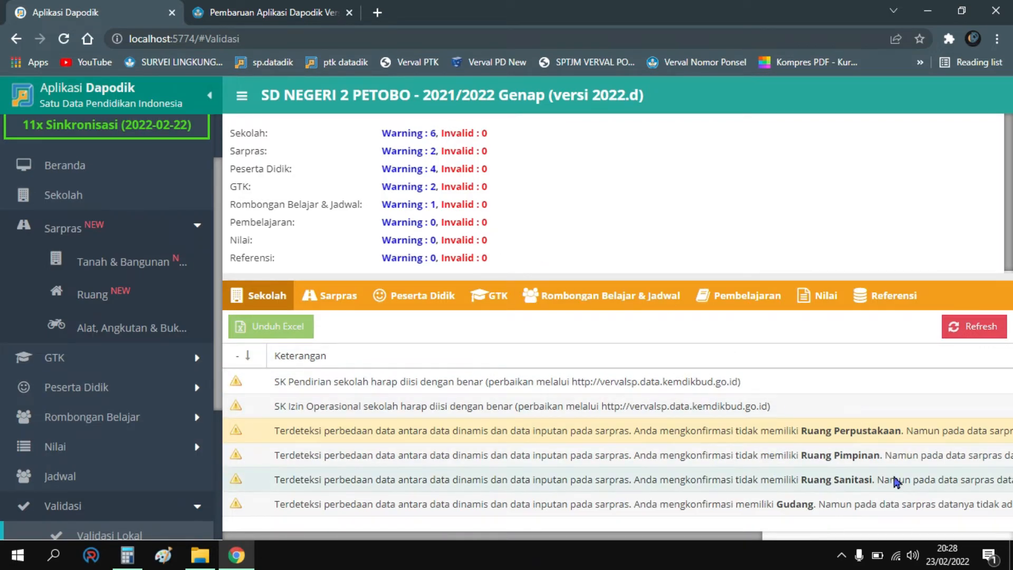
scroll(895, 481, right, 2)
drag(767, 543, 857, 538)
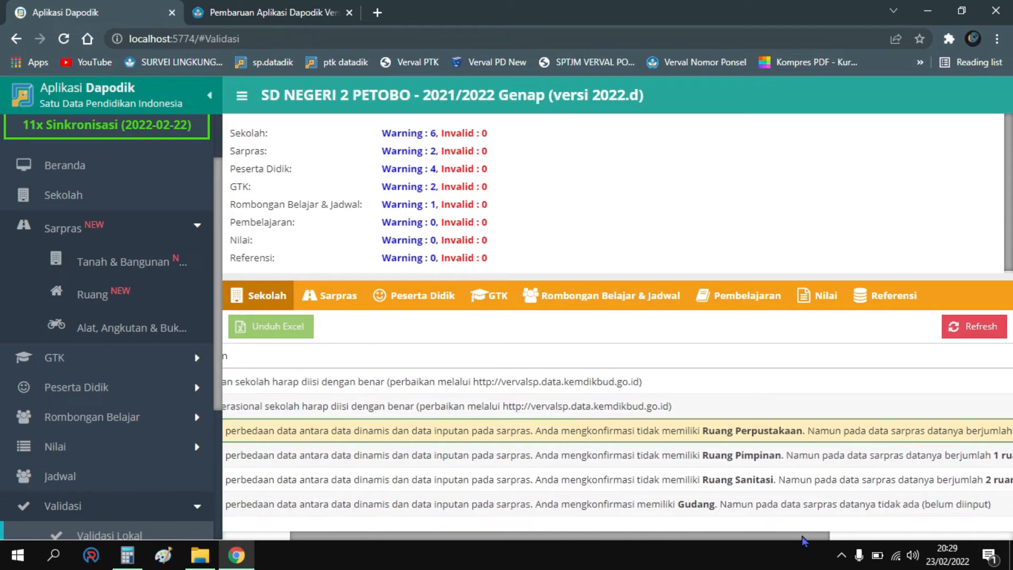
scroll(808, 506, left, 3)
drag(767, 537, 717, 546)
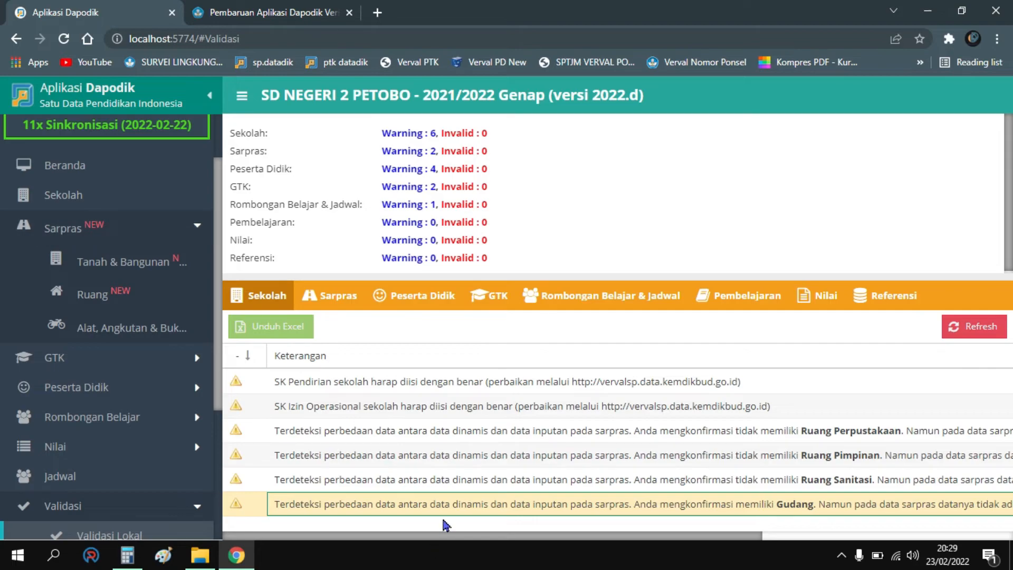
- Delete the Gudang entry from the school's Data Dinamis and confirm the deletion
click(105, 196)
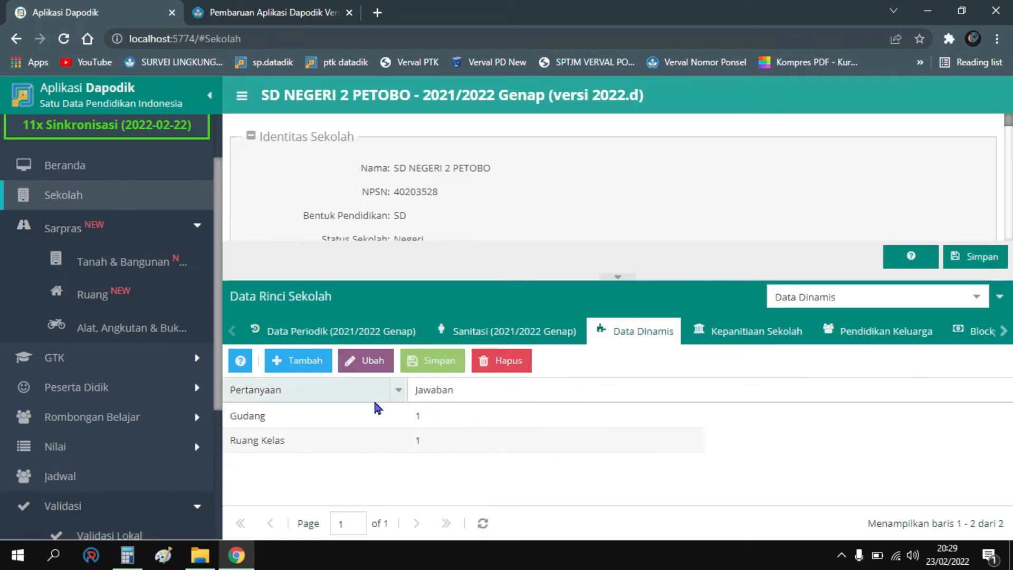
click(299, 419)
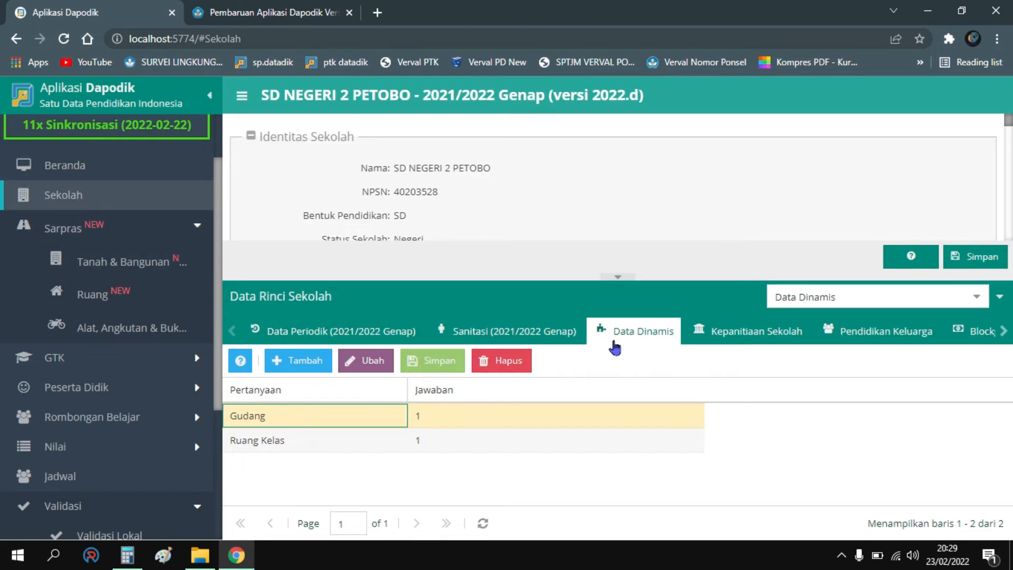
click(497, 369)
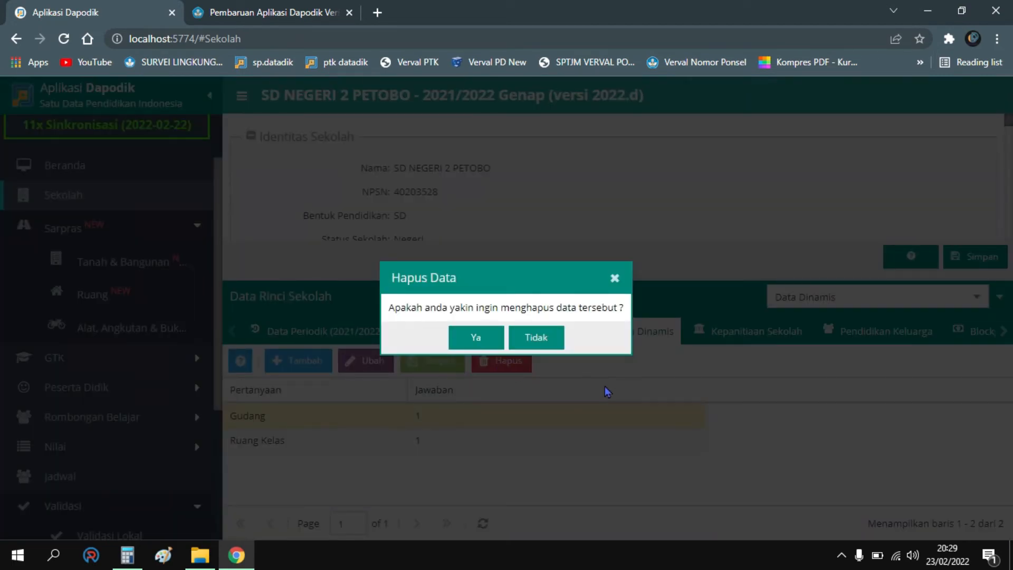
click(480, 340)
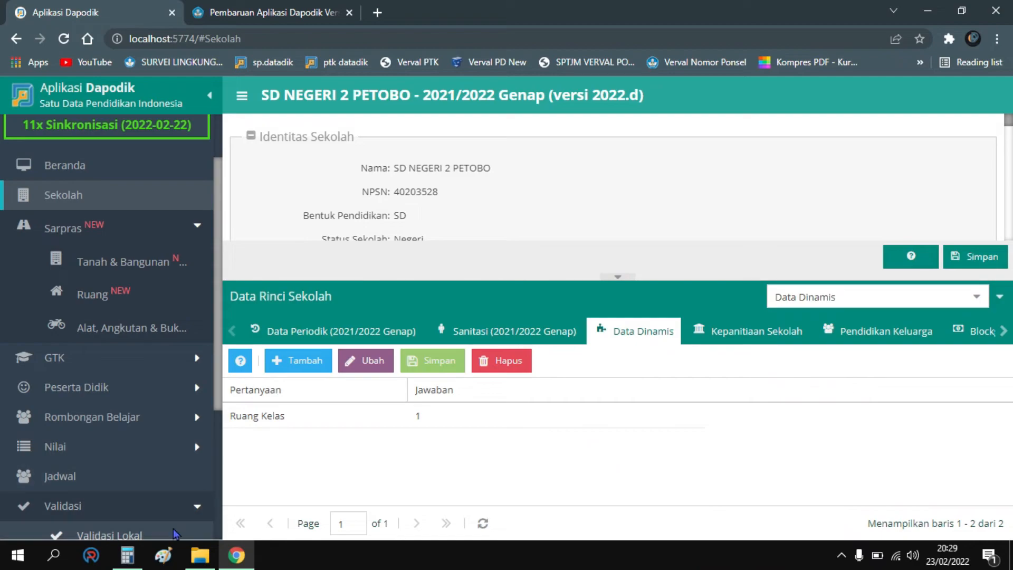
- Refresh the Sekolah validation and read the full warnings about Ruang Perpustakaan, Ruang Pimpinan and Ruang Sanitasi
click(109, 535)
click(962, 334)
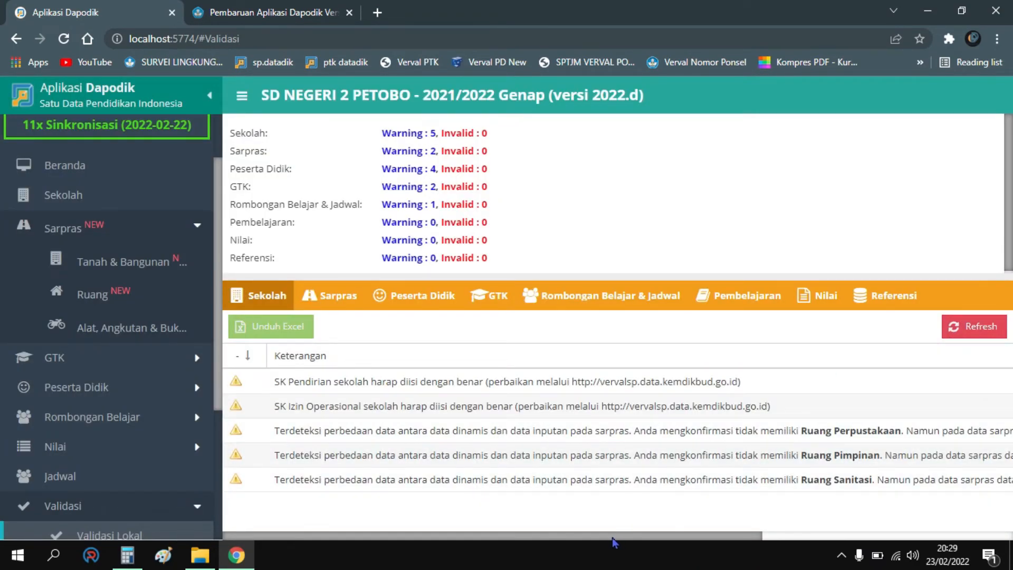
drag(616, 537, 790, 562)
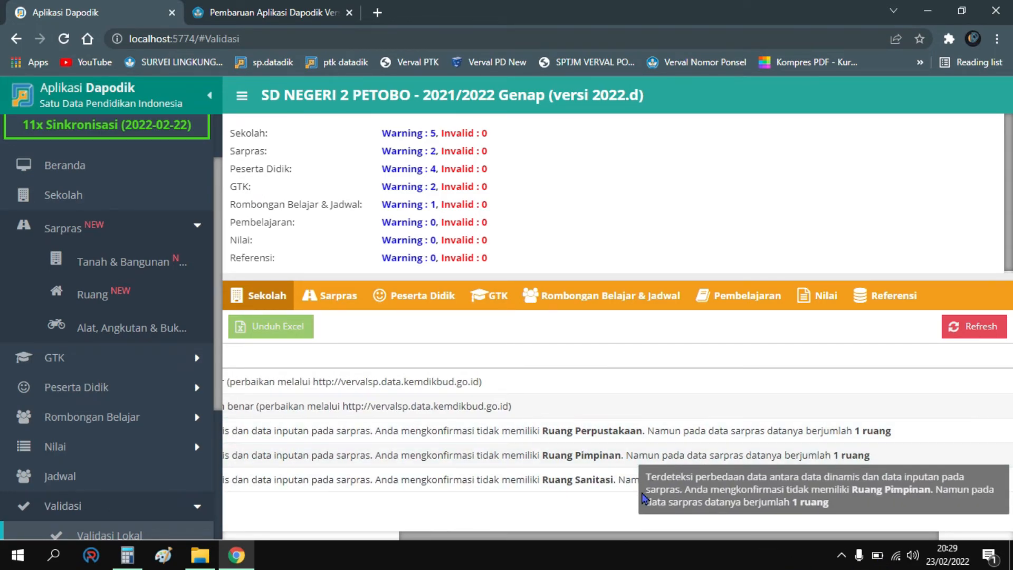
drag(569, 534, 467, 540)
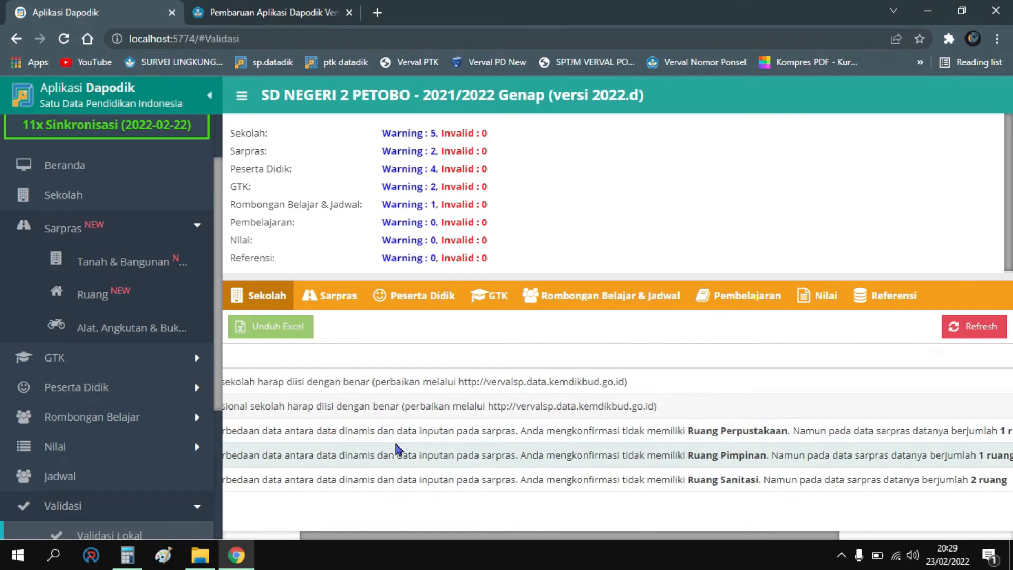
- Add a Ruang Perpustakaan question to the school's Data Dinamis, fill in its Jawaban and save it
click(115, 196)
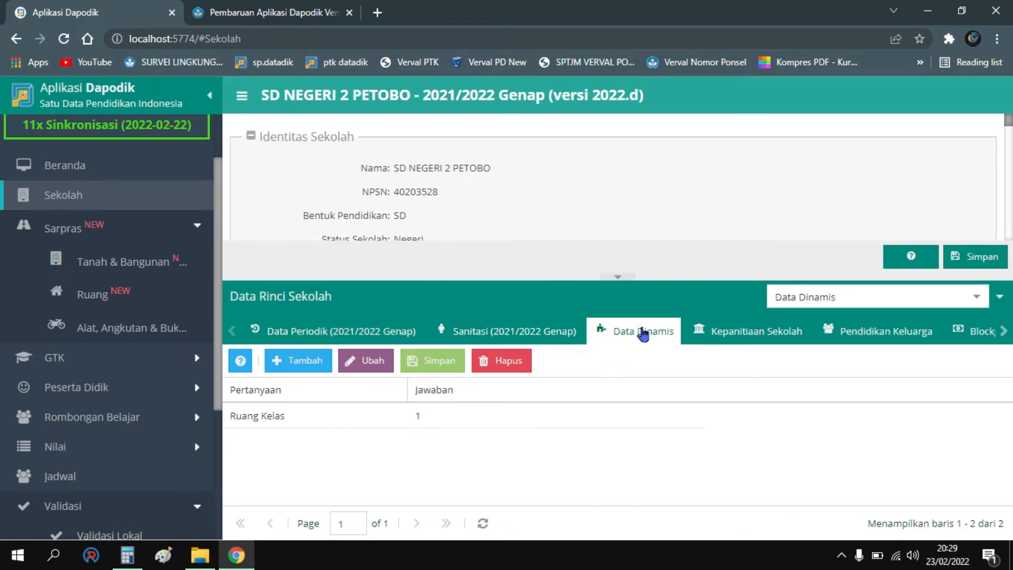
click(300, 362)
click(680, 258)
scroll(672, 323, down, 2)
scroll(666, 336, down, 3)
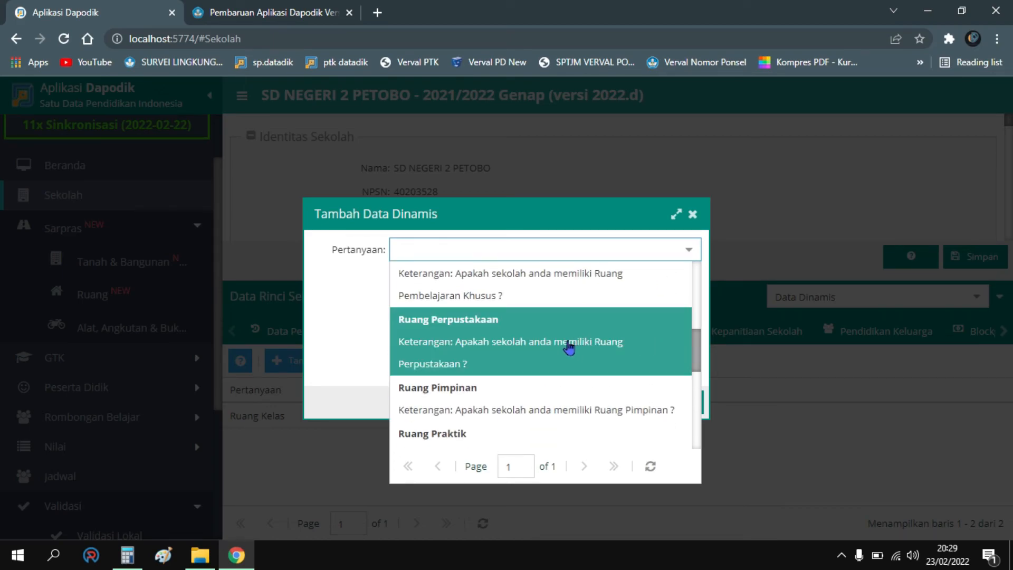
click(569, 348)
click(491, 284)
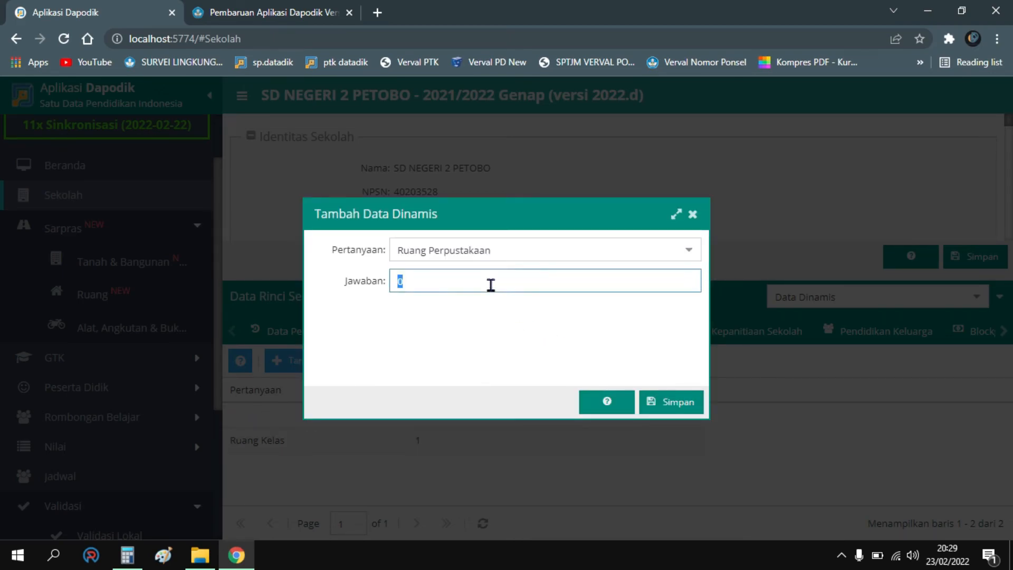
click(690, 414)
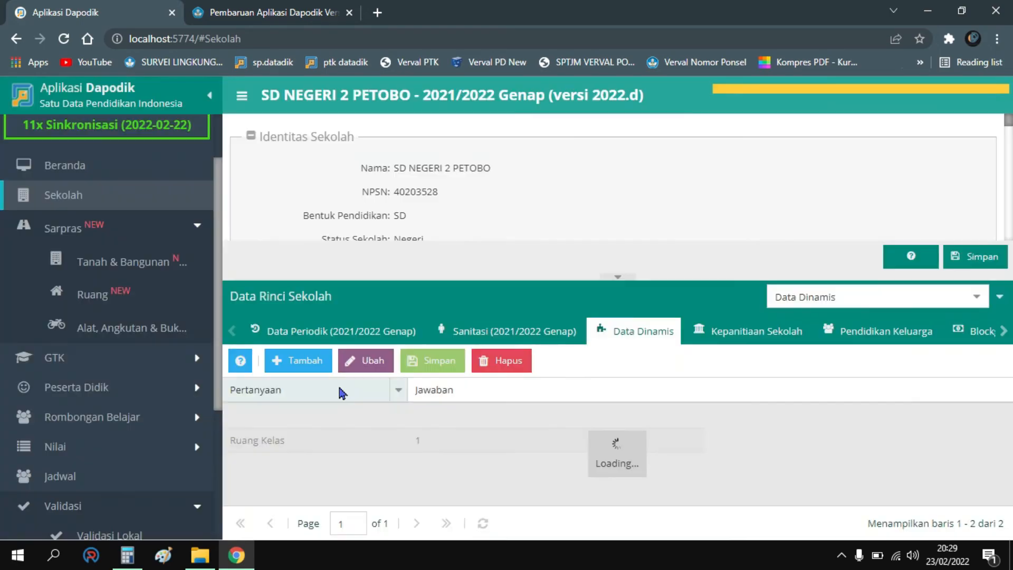
- Recheck the Sekolah warnings in Validasi Lokal with refreshed results, and collapse the Sarpras and Validasi navigation groups
click(170, 535)
click(972, 327)
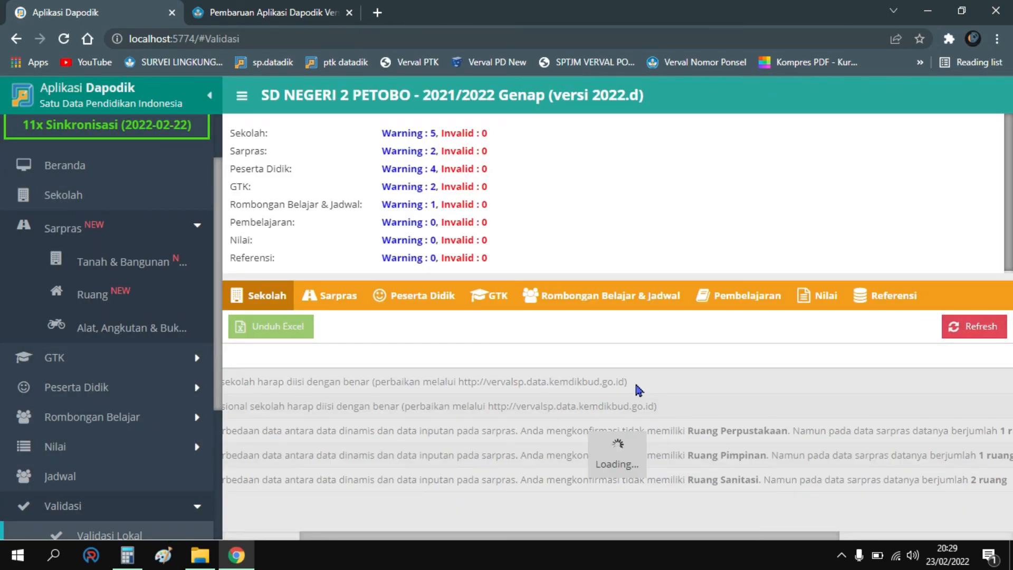
drag(576, 536, 401, 537)
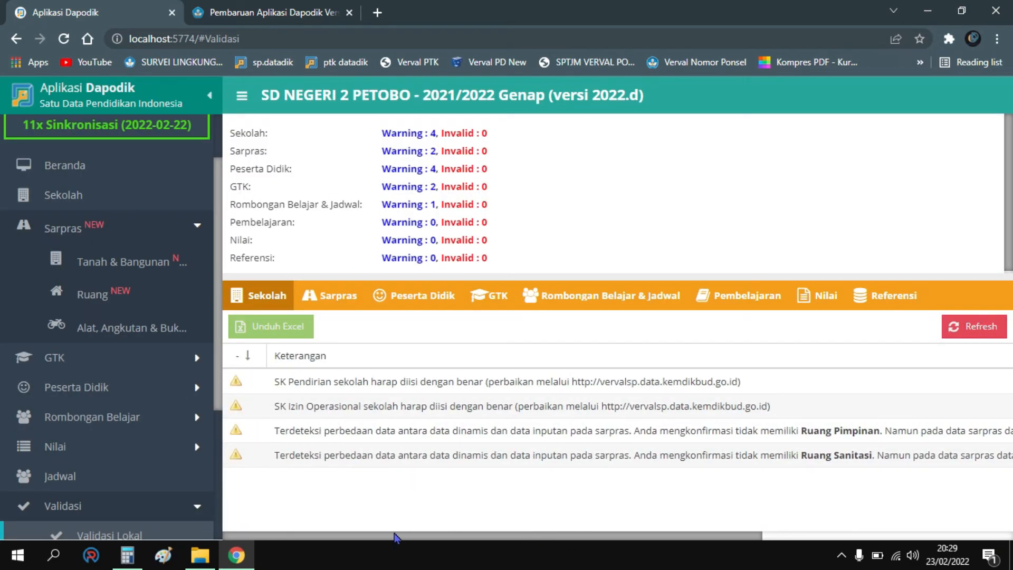
drag(504, 546, 466, 528)
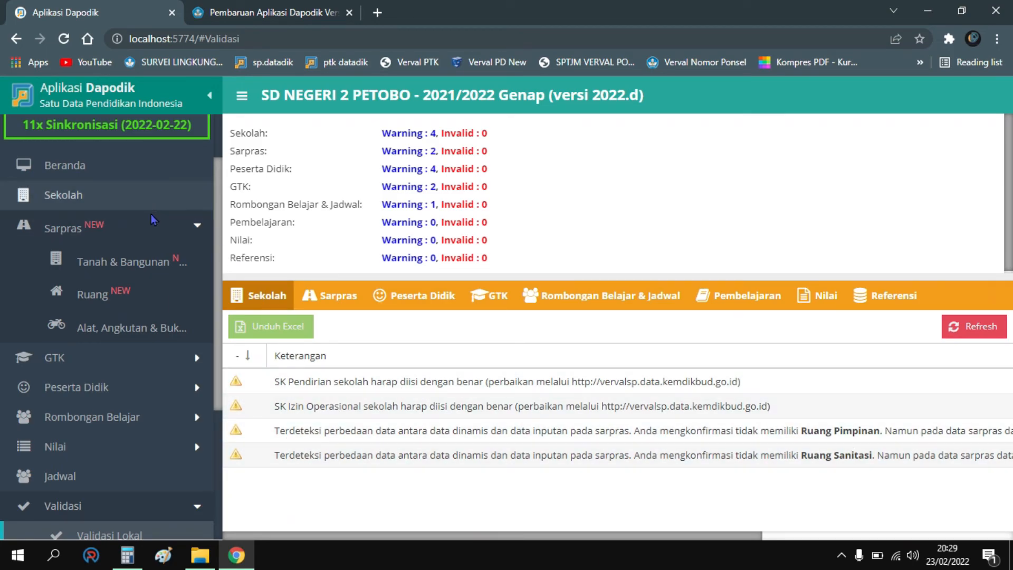
click(157, 232)
click(105, 406)
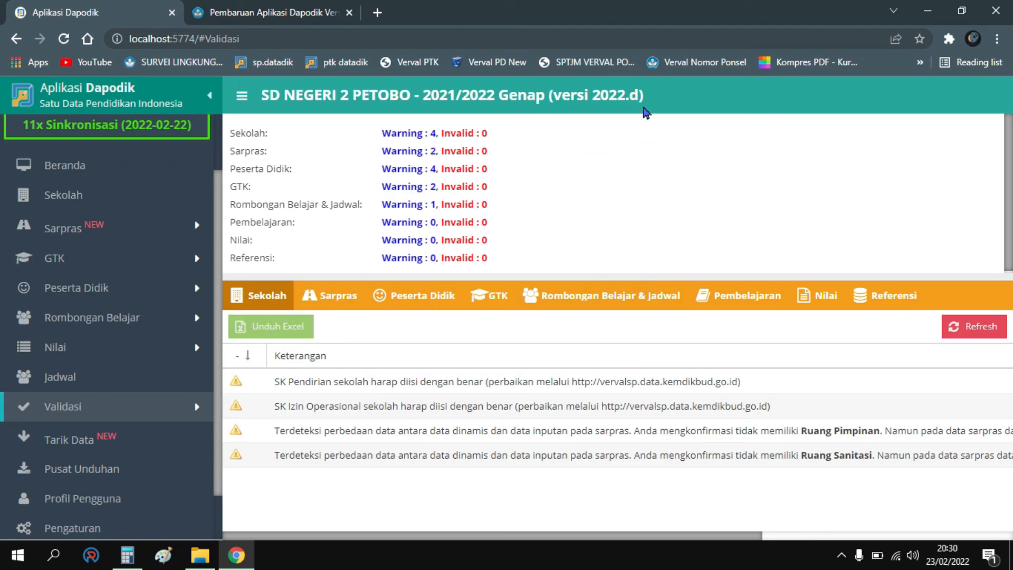
- Minimize the browser and Calculator windows, and refresh the Windows desktop
click(929, 12)
click(931, 9)
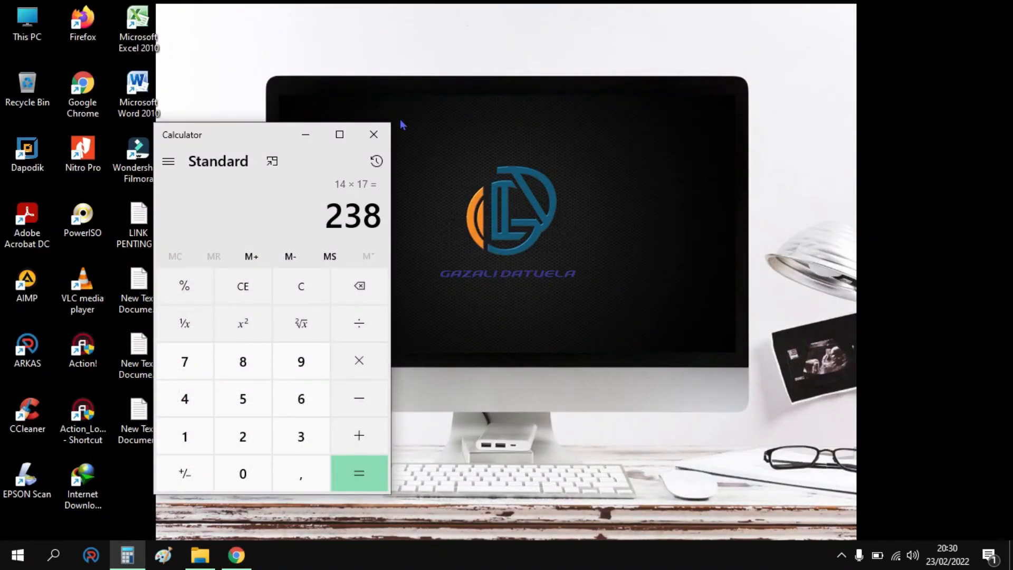
click(305, 135)
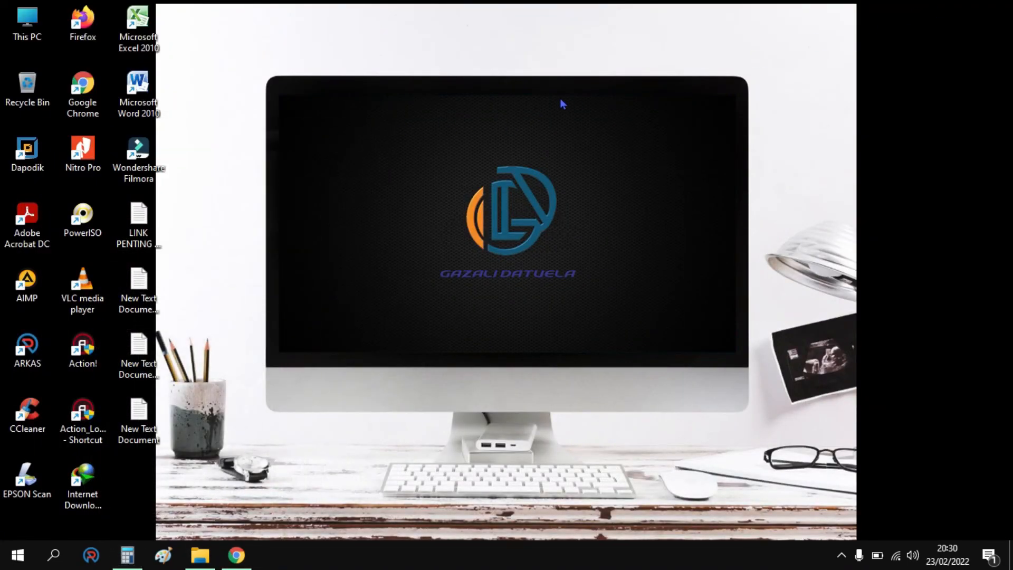
right_click(571, 89)
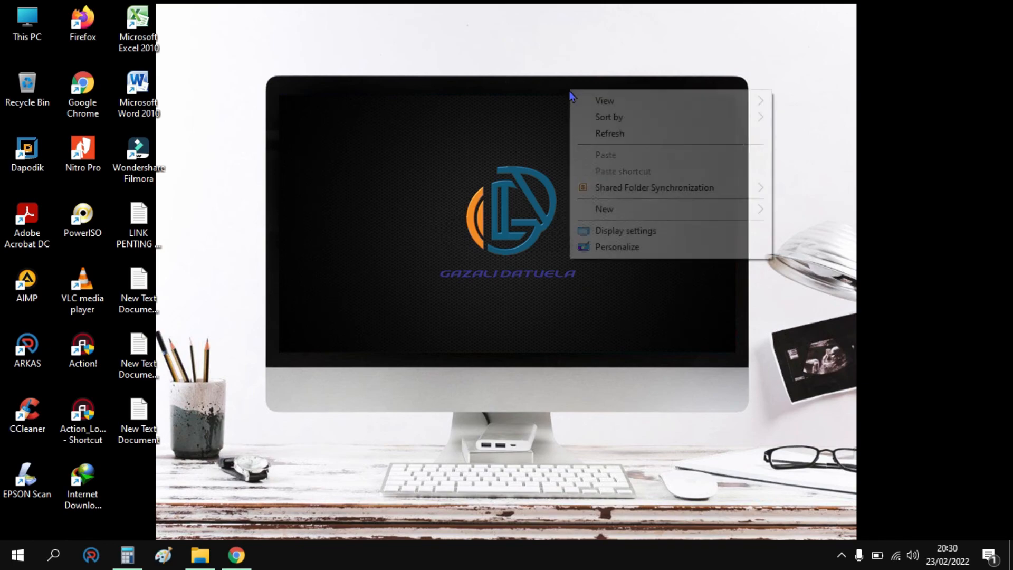
click(621, 136)
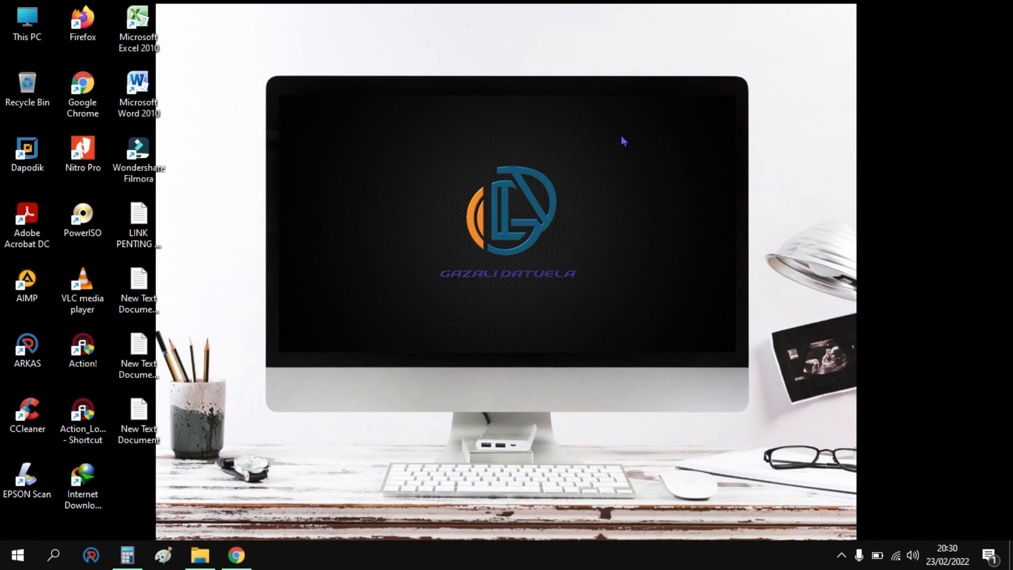